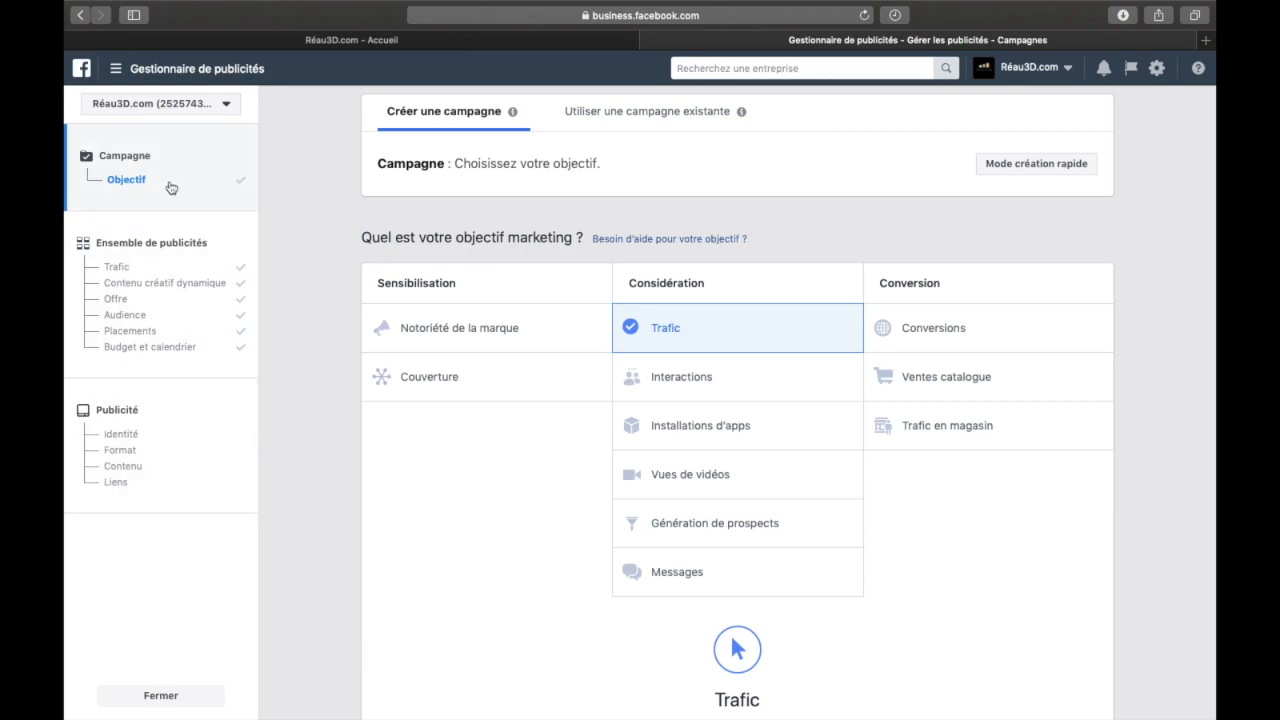
Keep Trafic as the campaign's marketing objective and name, and continue to the ad set settings
scroll(320, 283, "down", 5)
scroll(321, 284, "up", 5)
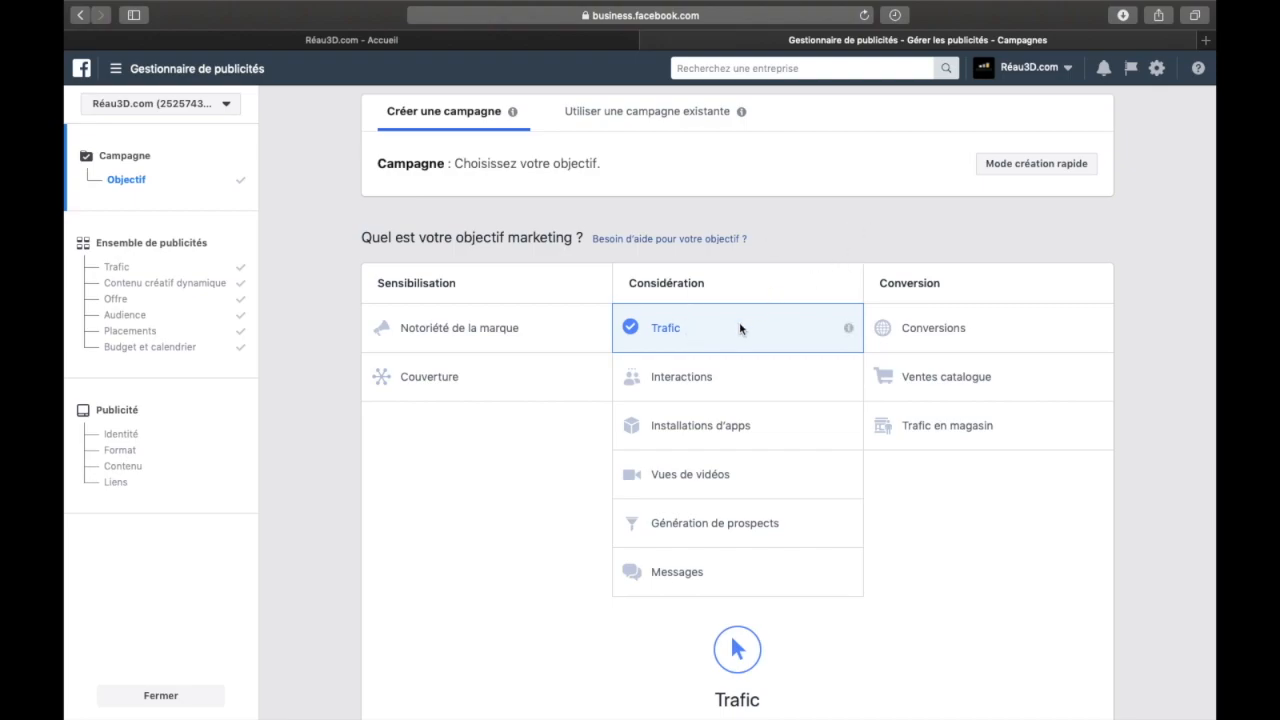
scroll(740, 329, "down", 1)
scroll(689, 289, "down", 5)
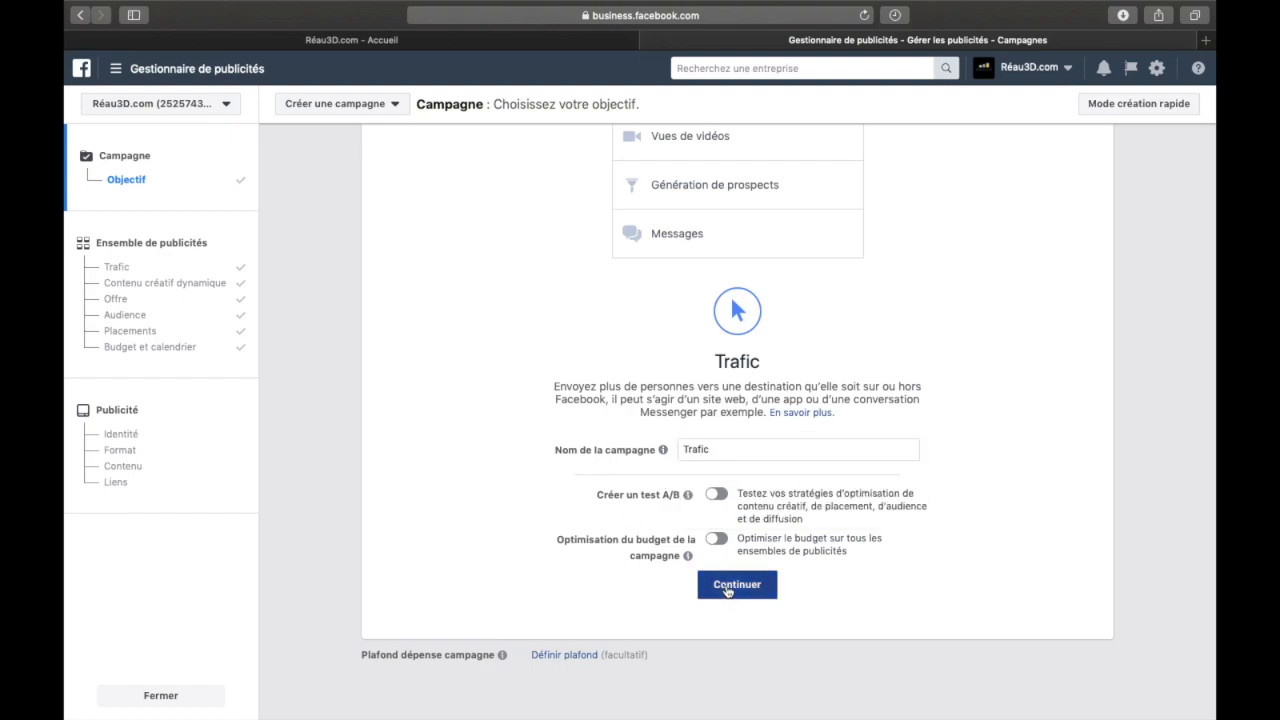
left_click(727, 589)
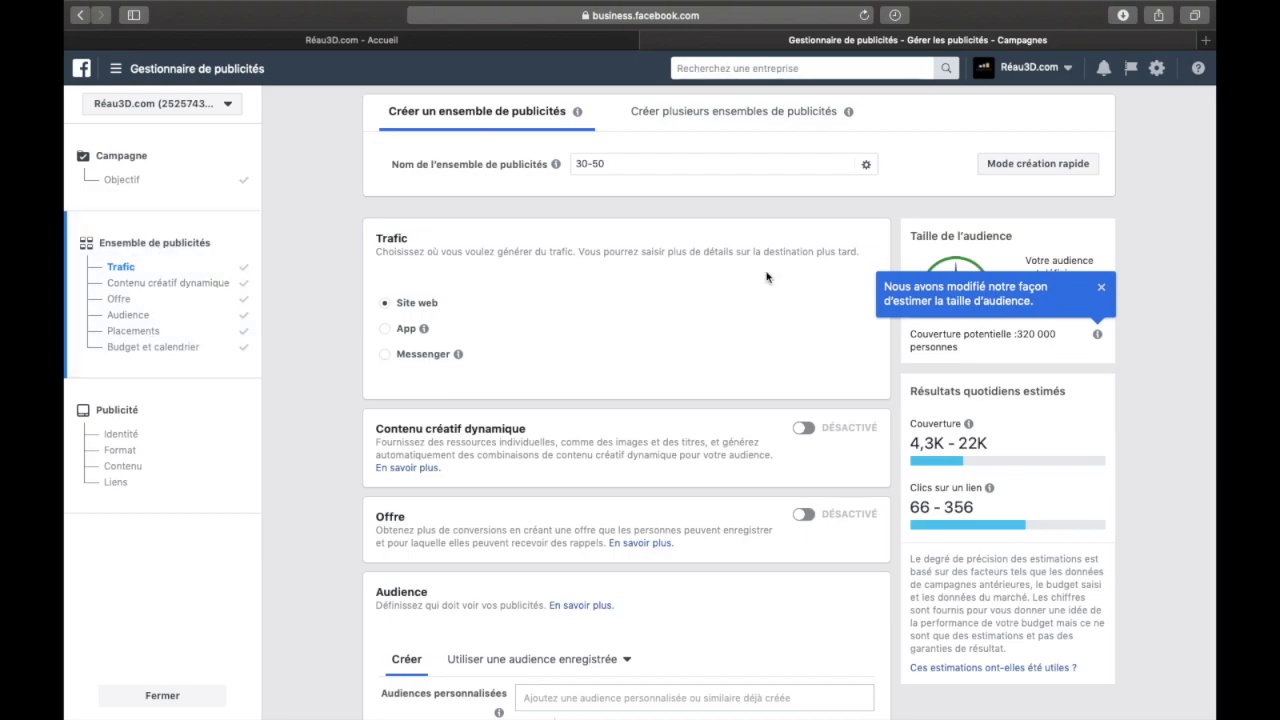
Dismiss the audience-size notice and review the ad set's traffic destination, dynamic creative, offer and audience settings
left_click(1100, 289)
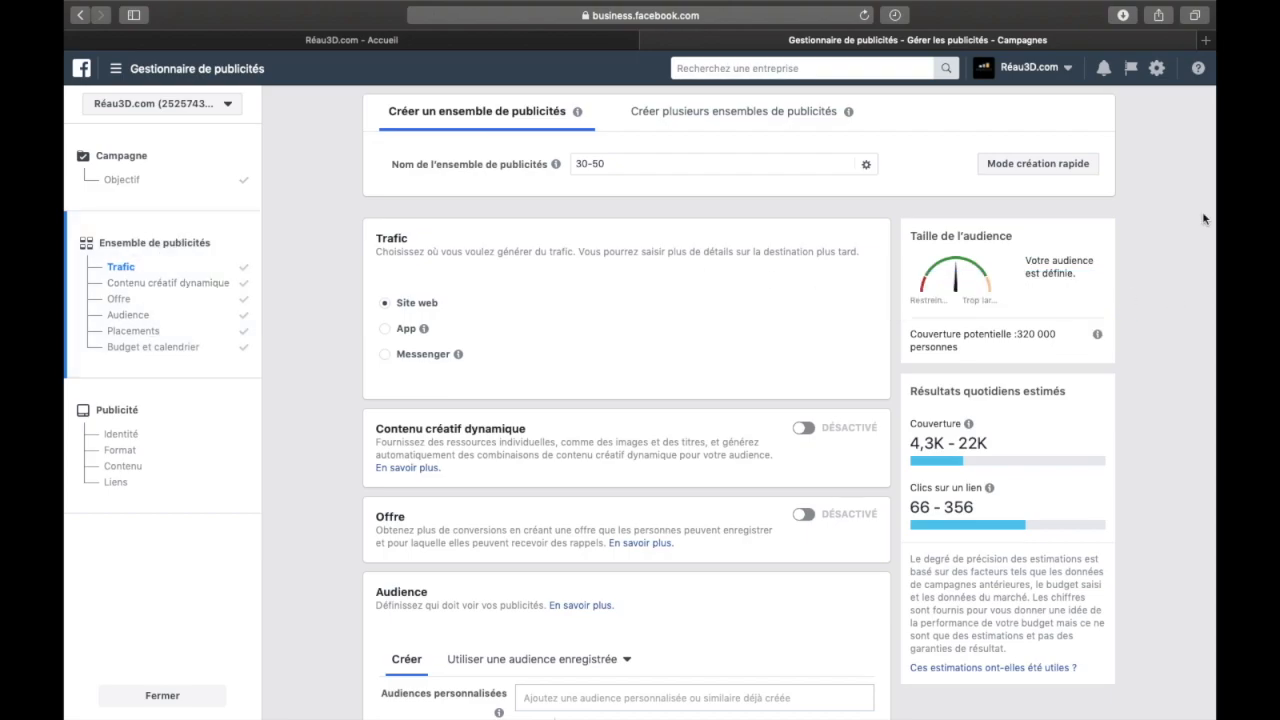
scroll(588, 372, "down", 3)
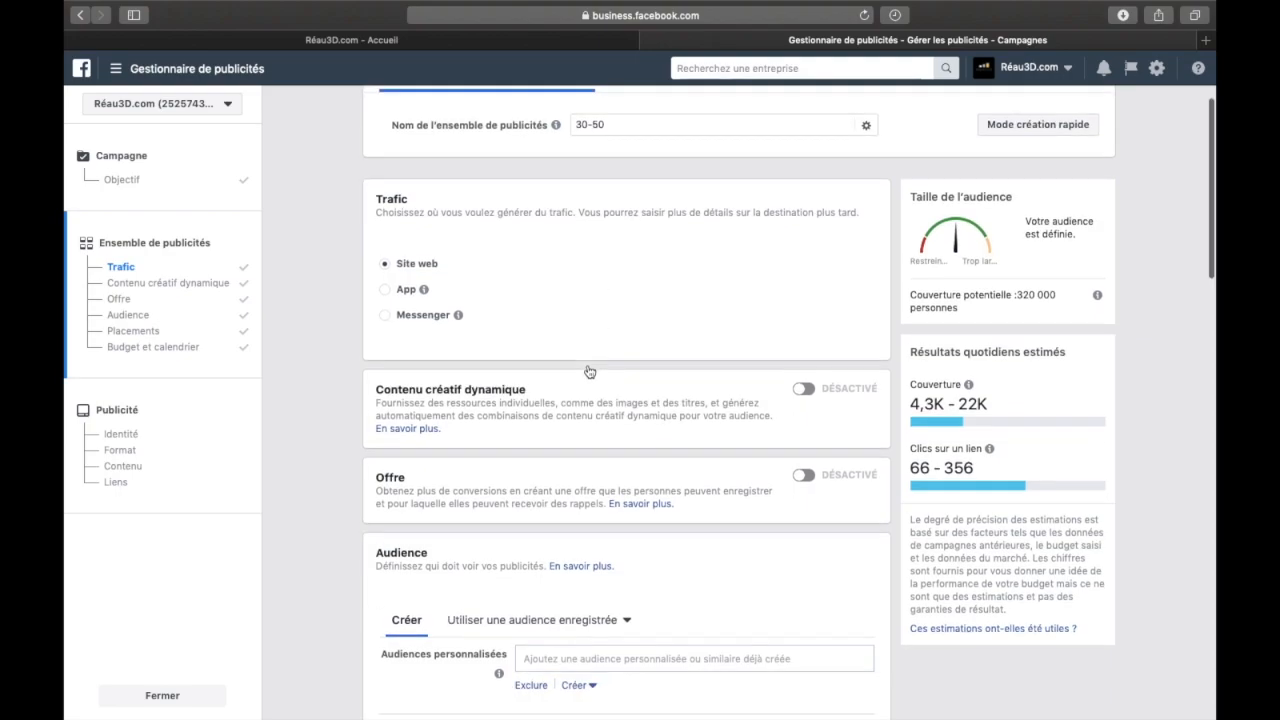
scroll(589, 372, "up", 3)
scroll(588, 371, "down", 1)
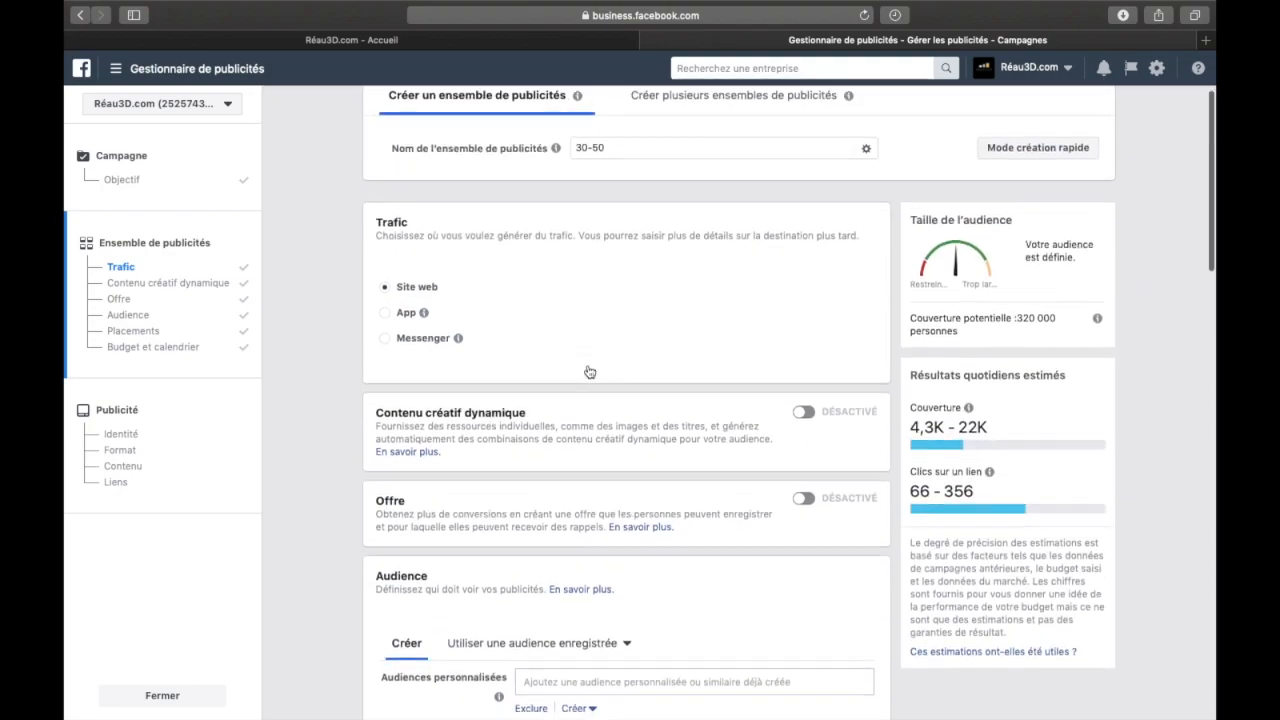
scroll(587, 371, "down", 1)
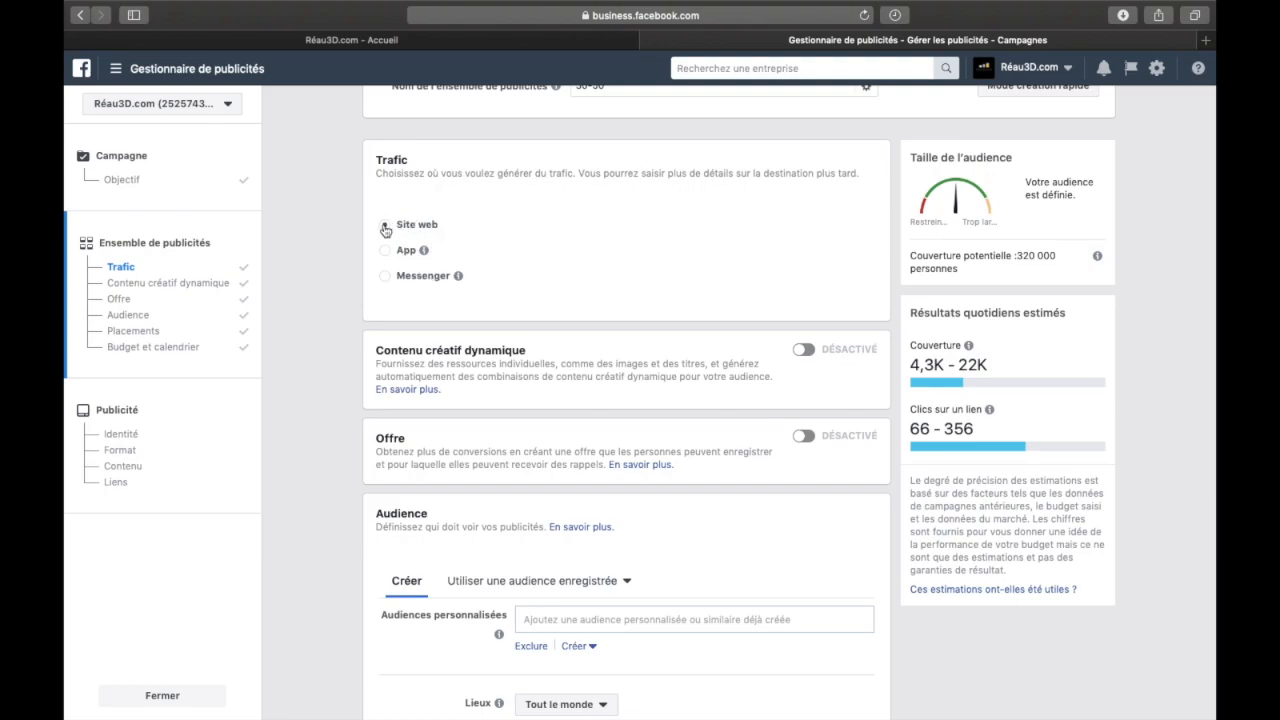
scroll(586, 357, "down", 2)
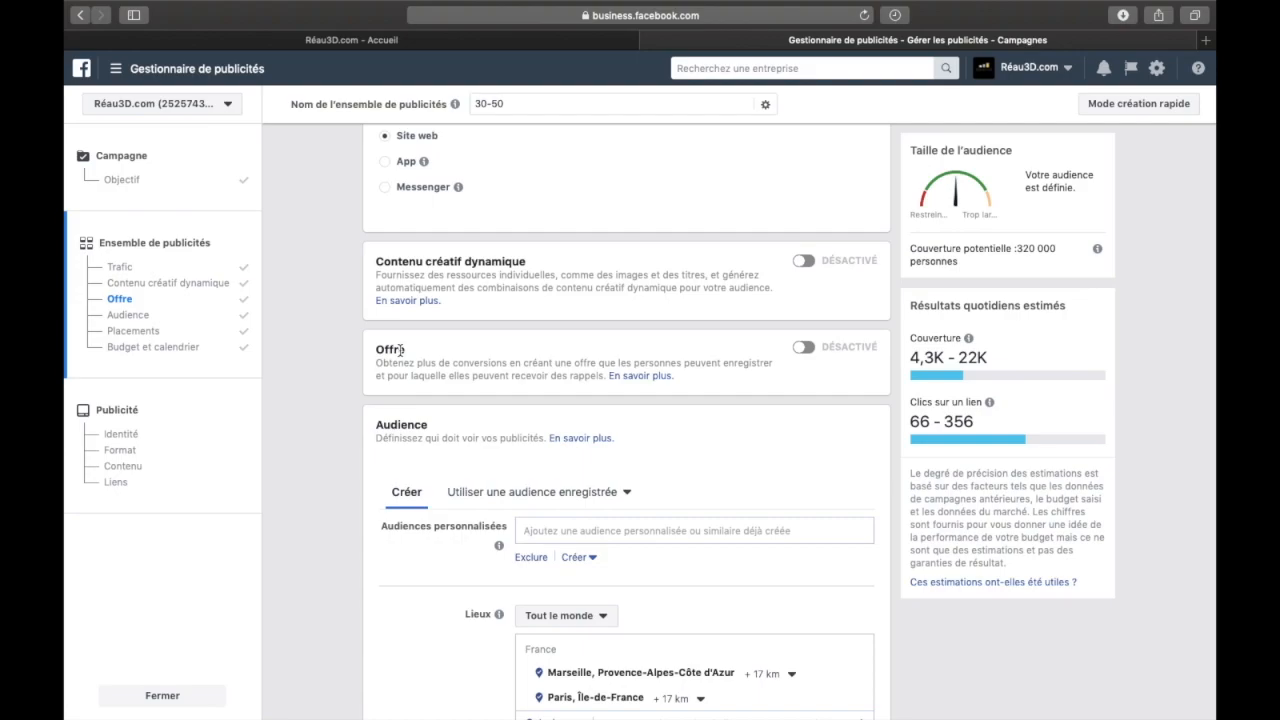
scroll(390, 360, "down", 4)
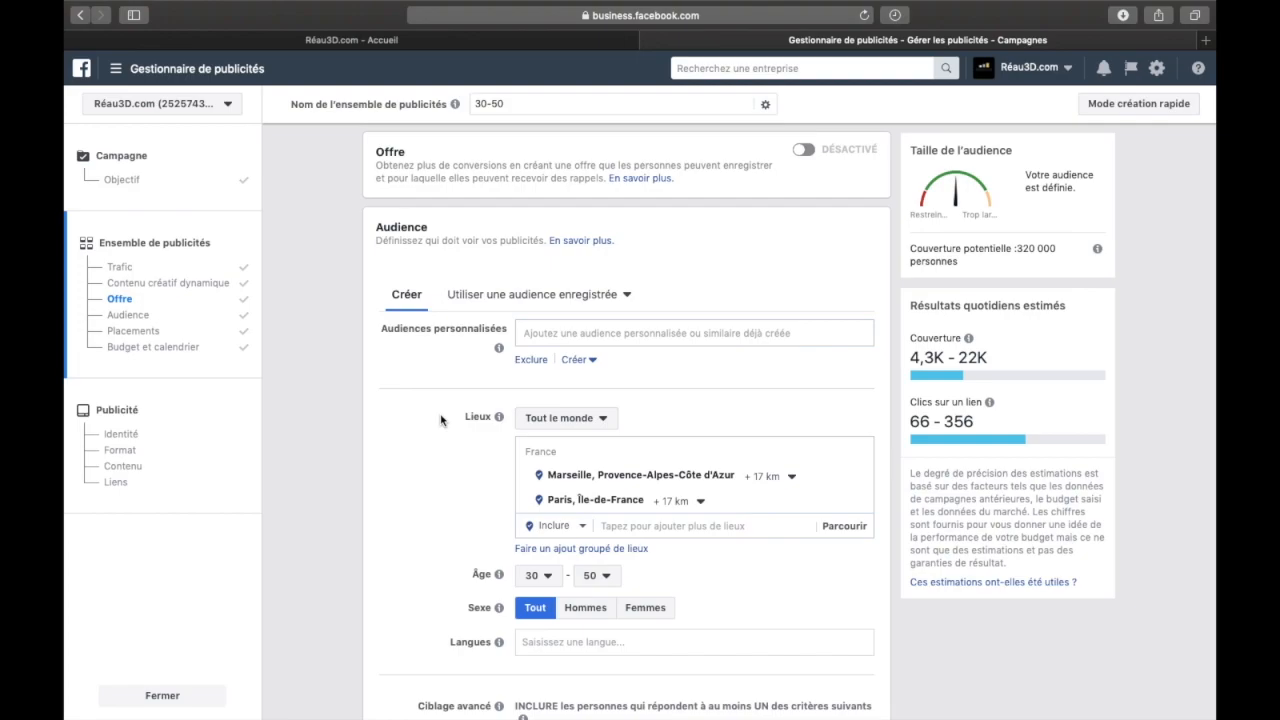
scroll(440, 420, "down", 1)
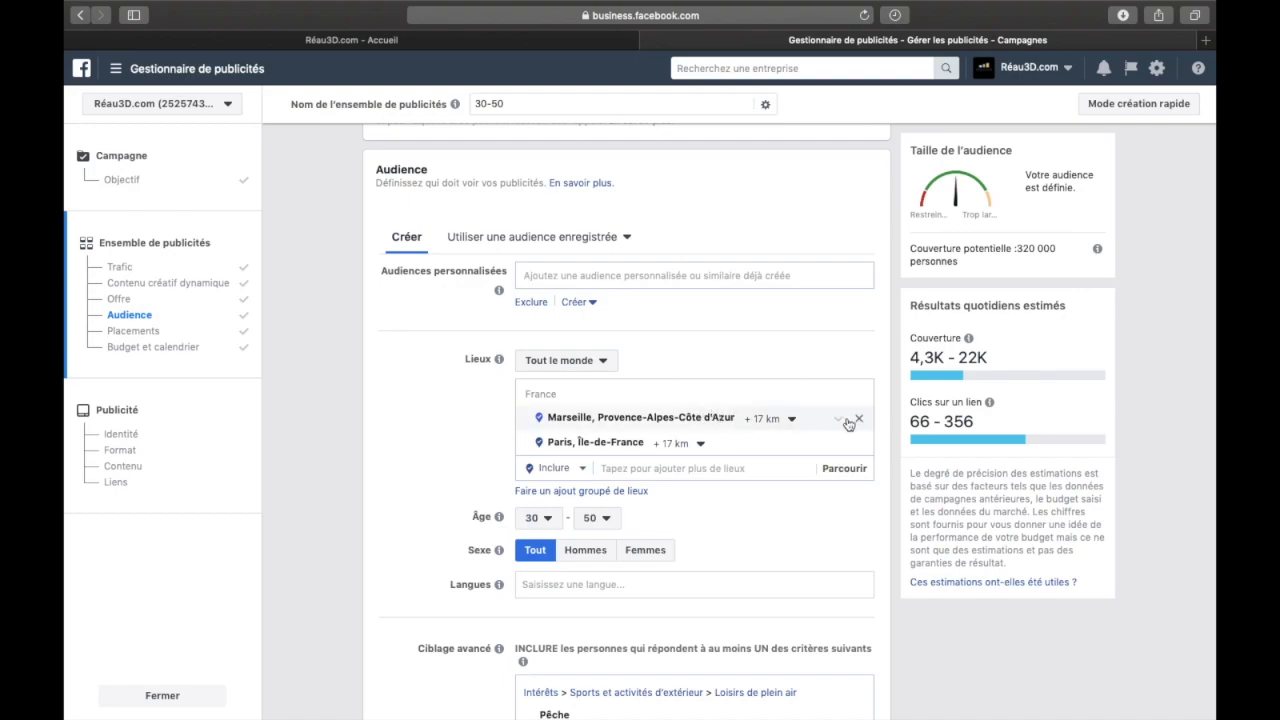
Remove Marseille, Provence-Alpes-Côte d'Azur from the audience's targeted locations
left_click(858, 418)
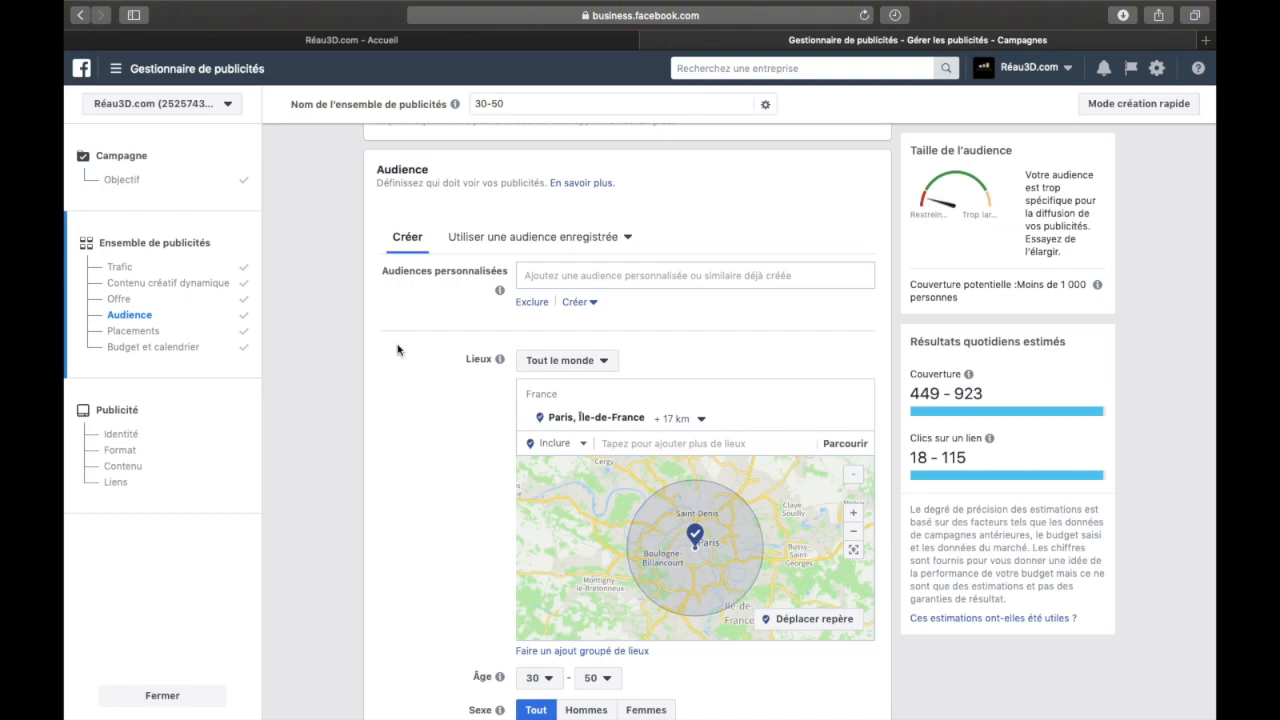
scroll(397, 349, "down", 2)
scroll(397, 349, "up", 1)
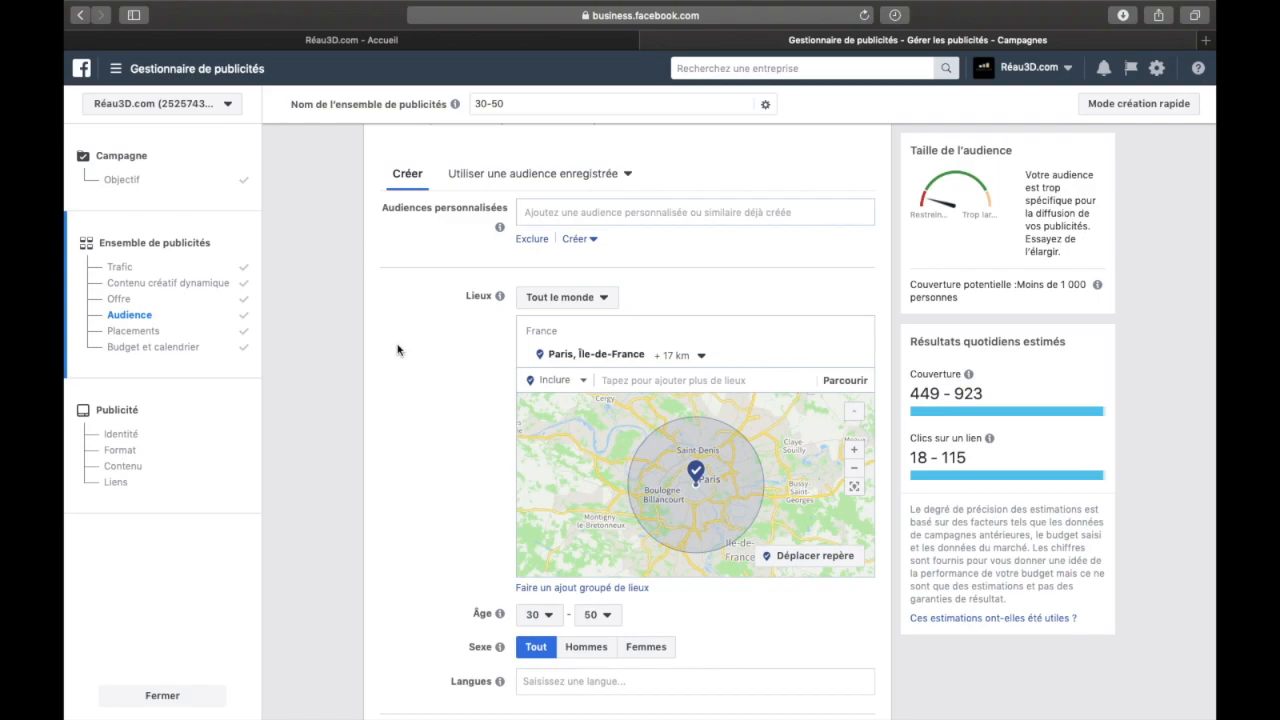
scroll(397, 349, "up", 1)
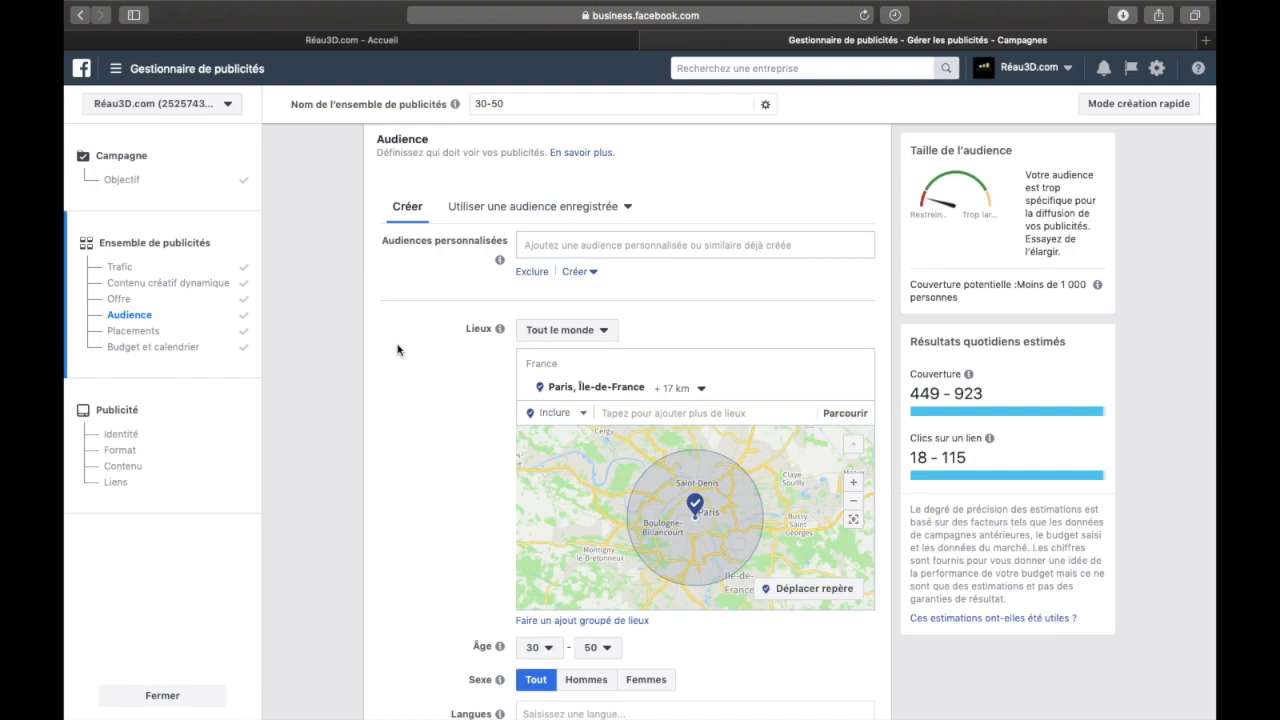
scroll(424, 443, "down", 1)
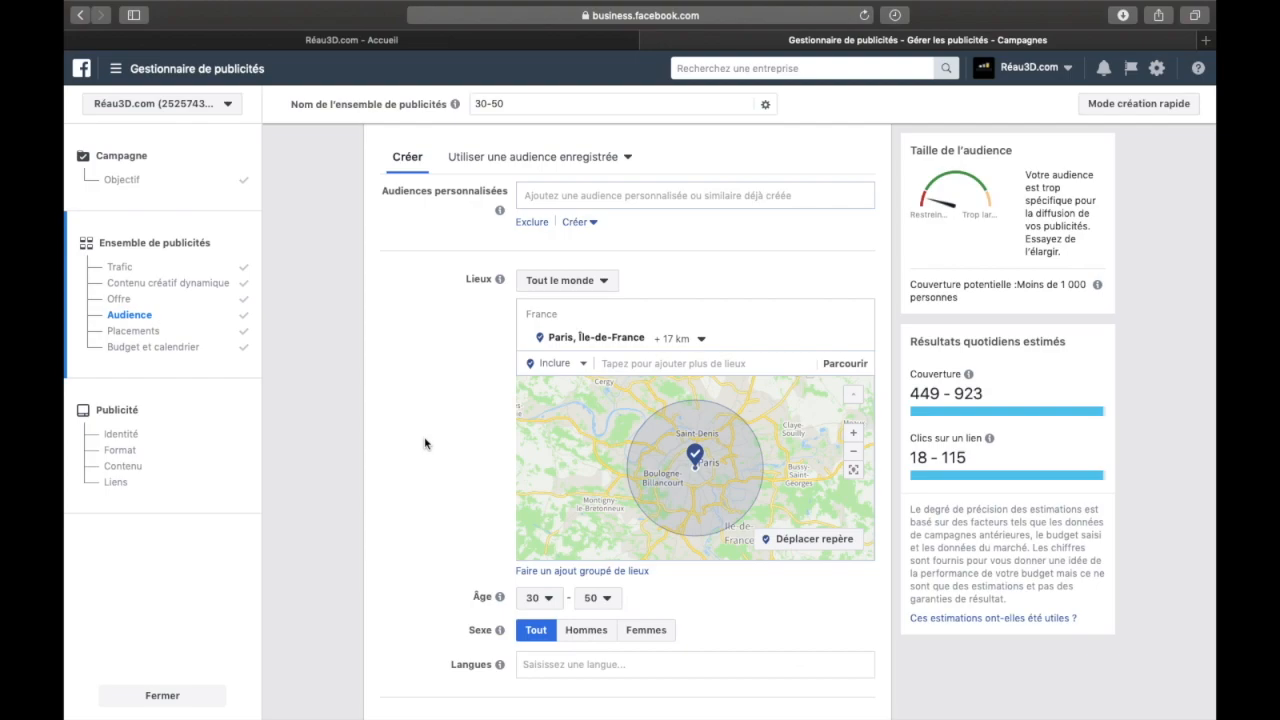
scroll(424, 443, "up", 1)
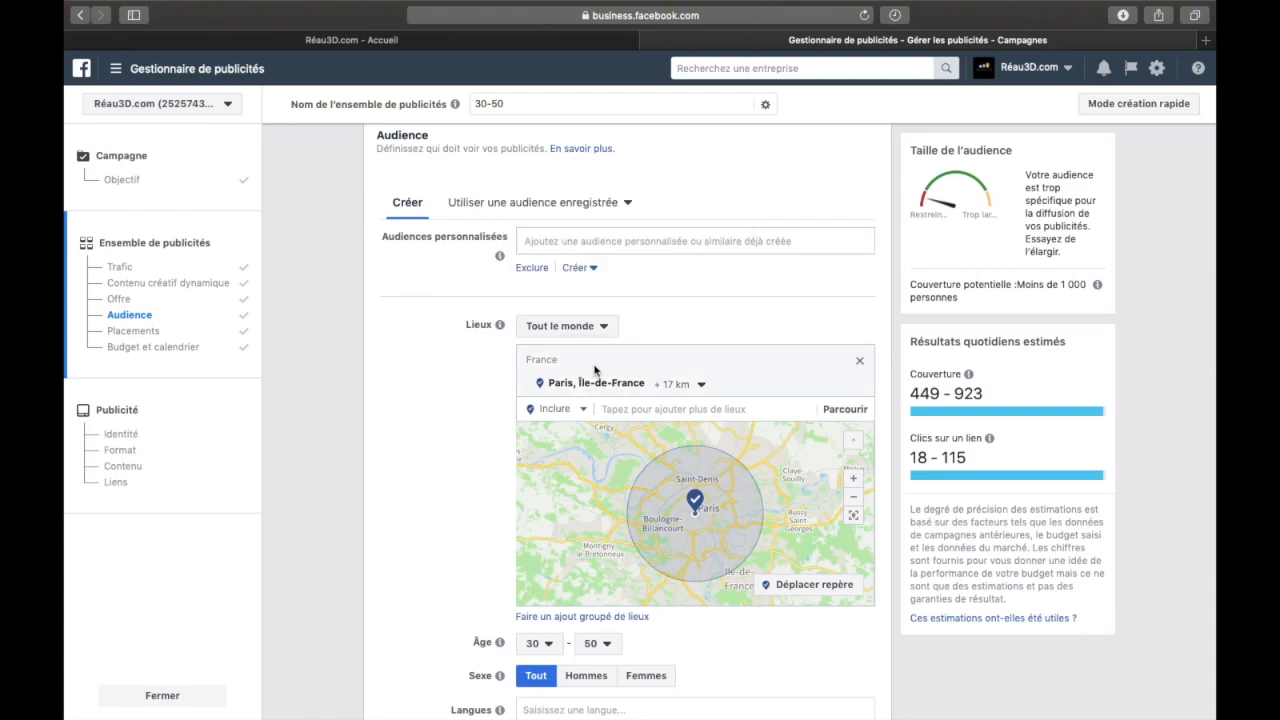
left_click(700, 386)
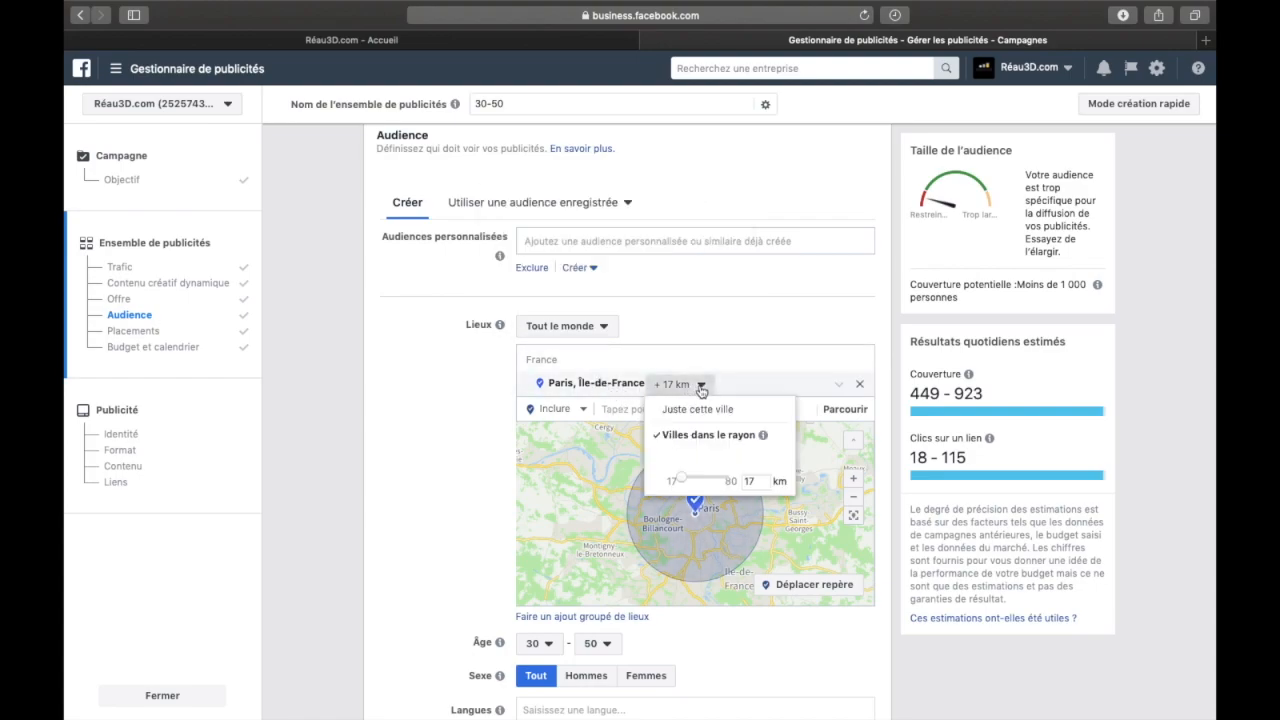
left_click(629, 410)
type("paris")
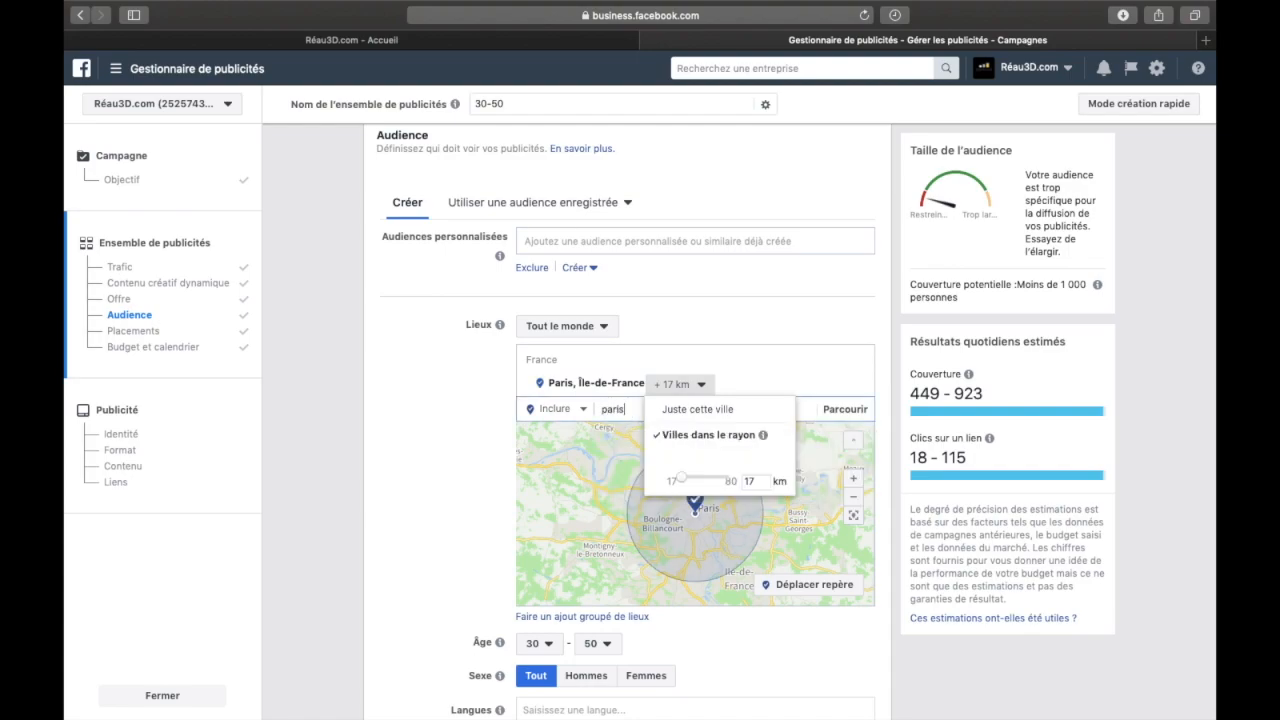
left_click(464, 400)
Add Marseille, Provence-Alpes-Côte d'Azur to the audience's locations and set its surrounding radius to 17 km
left_click_drag(632, 411, 600, 407)
type("marseil")
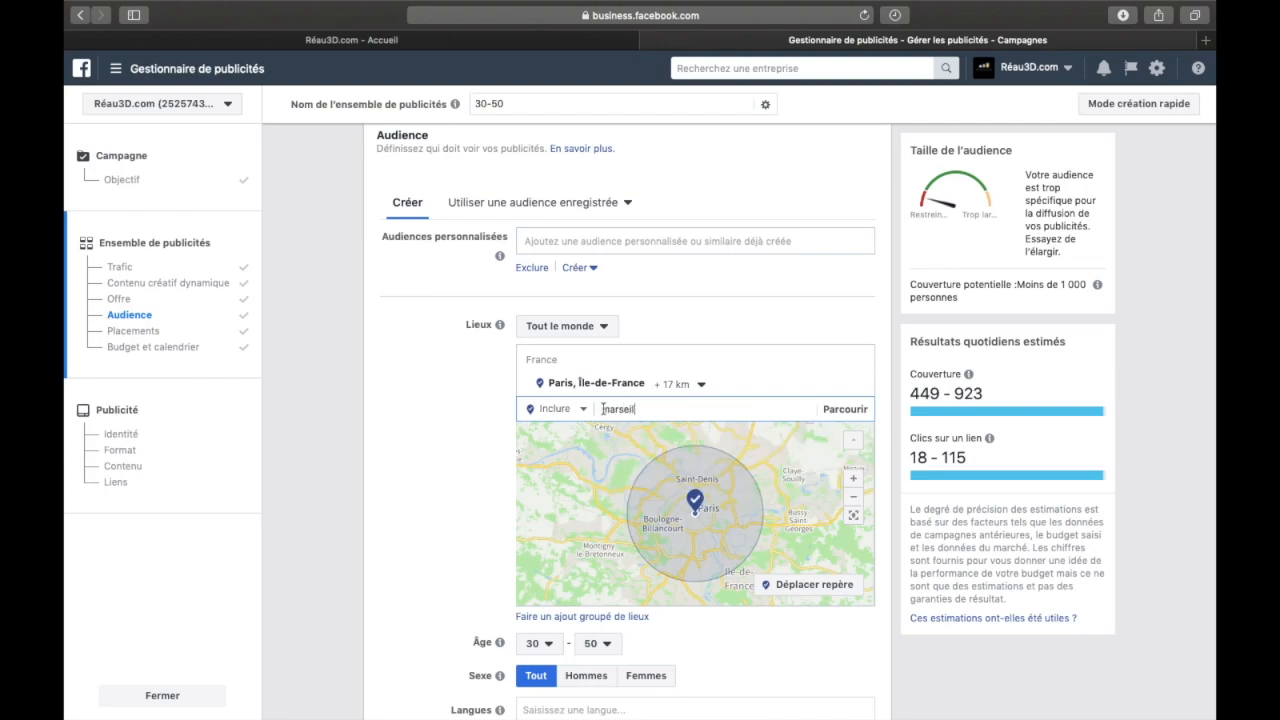
left_click(681, 433)
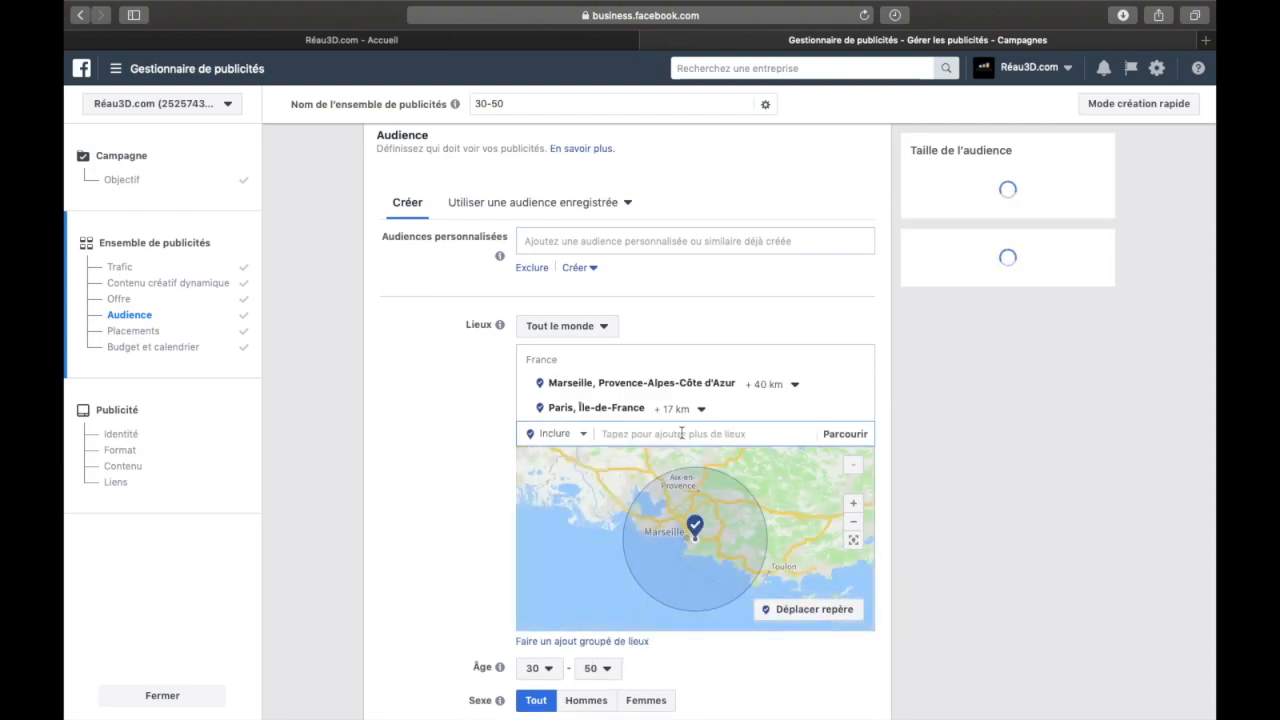
left_click(787, 386)
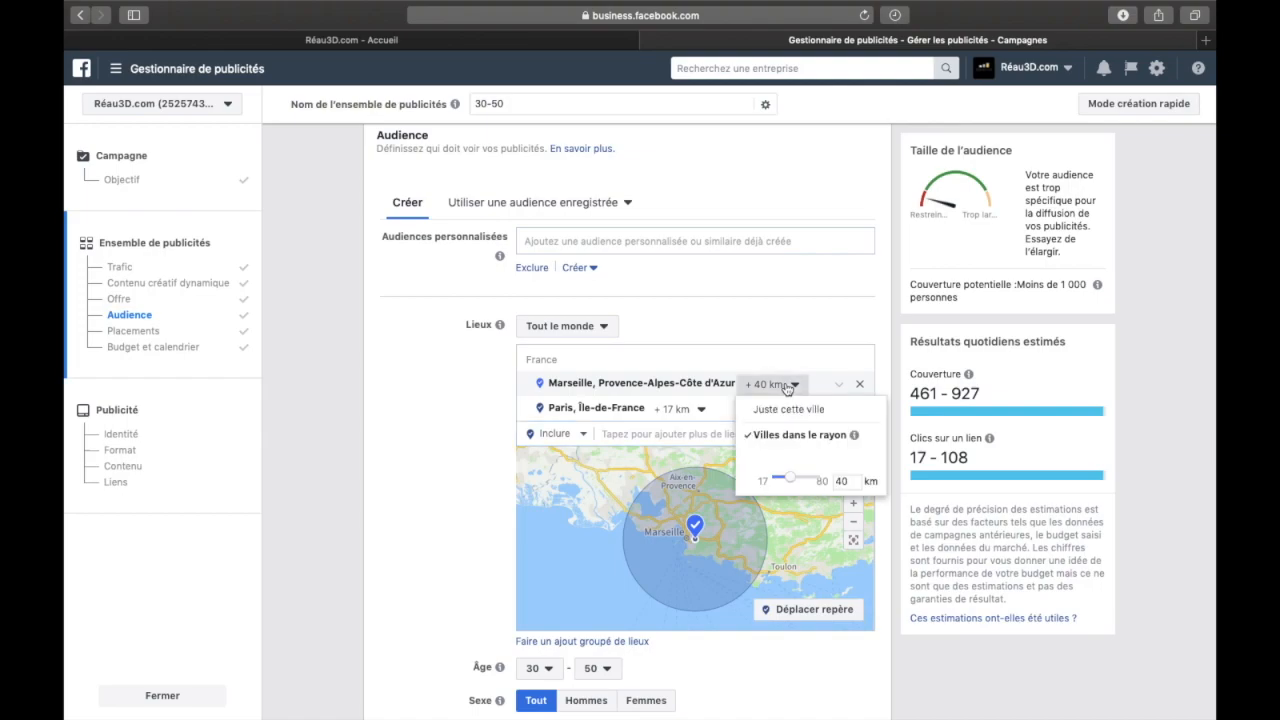
left_click_drag(789, 478, 762, 478)
left_click(469, 419)
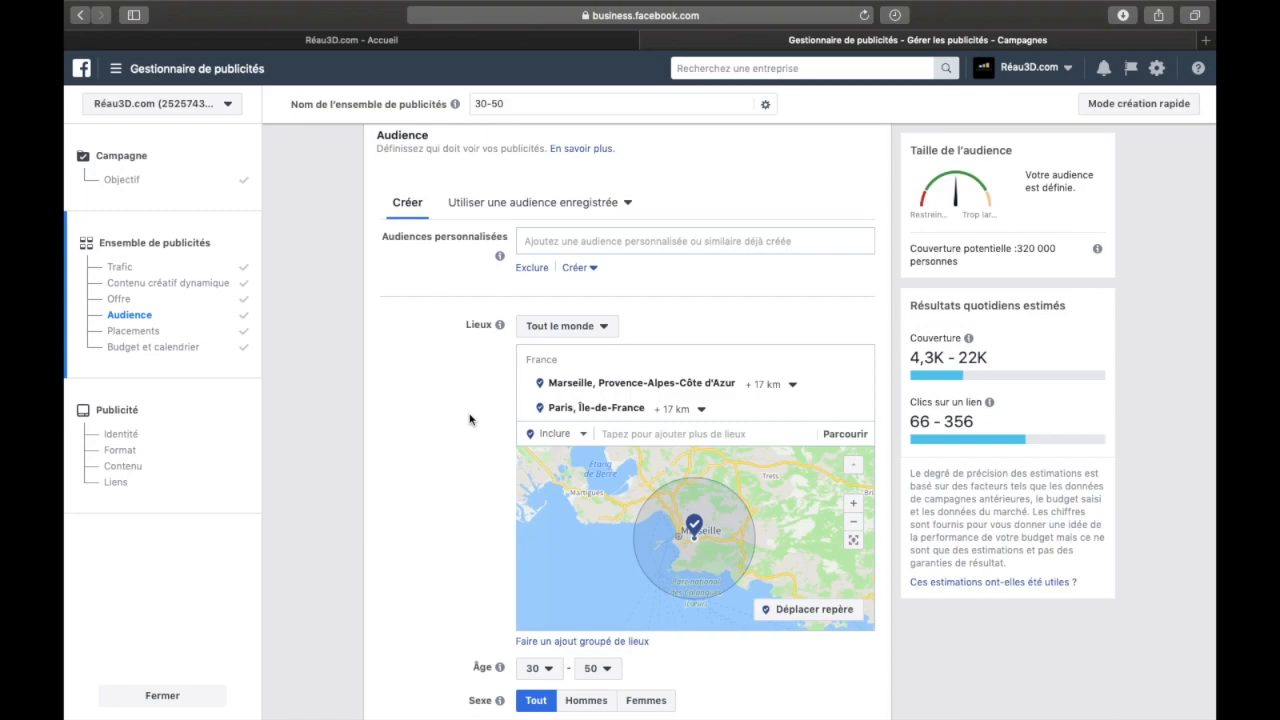
Examine the audience's minimum and maximum age choices, gender options and language field
scroll(480, 486, "down", 3)
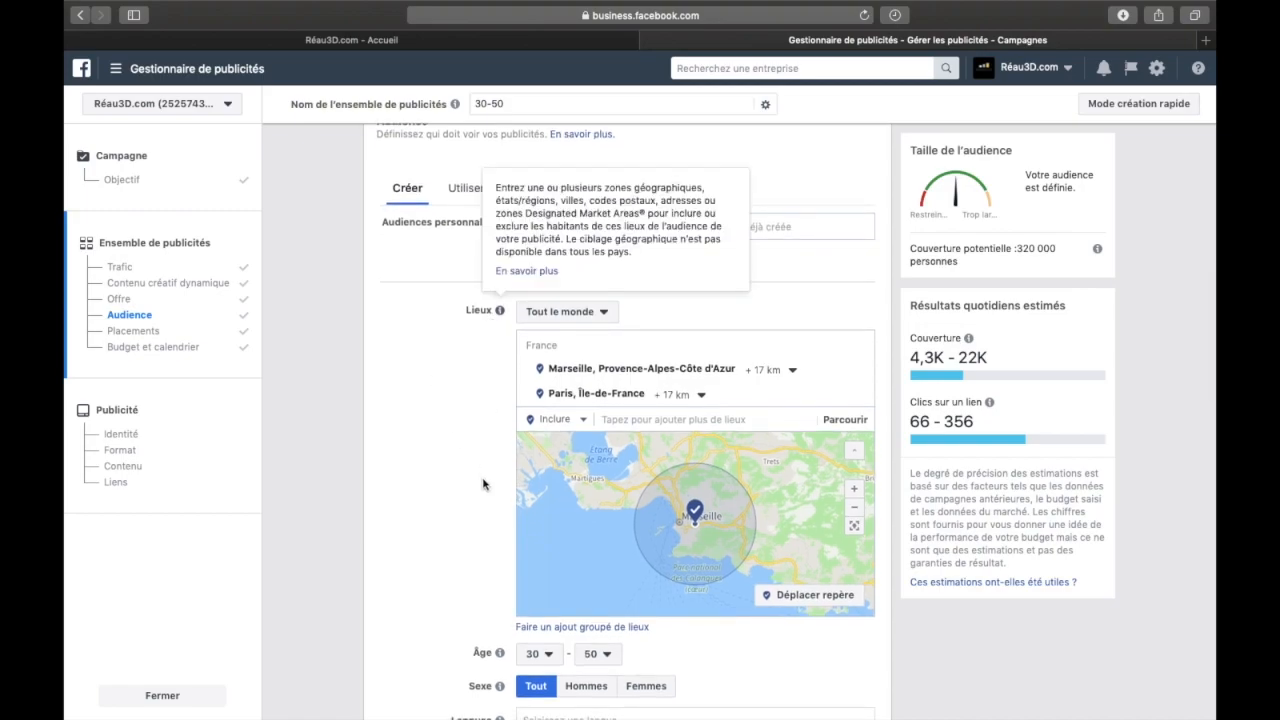
scroll(482, 484, "down", 2)
left_click(535, 480)
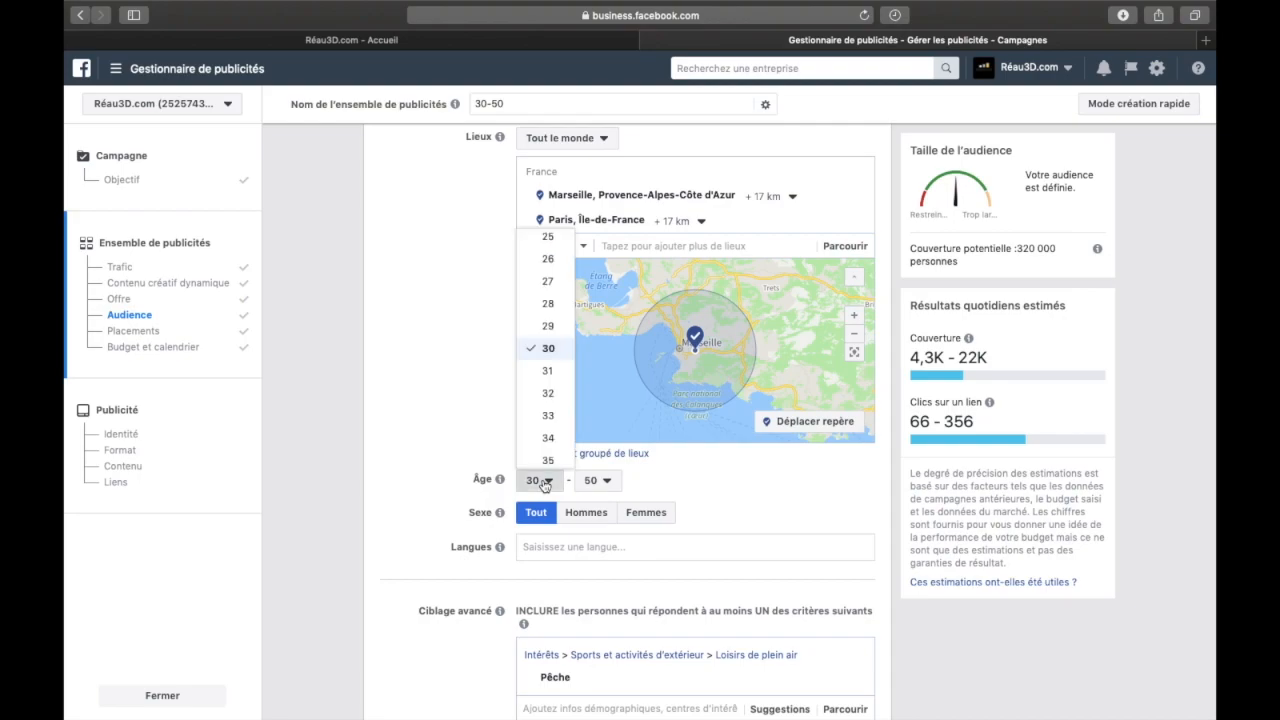
left_click(495, 408)
left_click(598, 481)
left_click(709, 502)
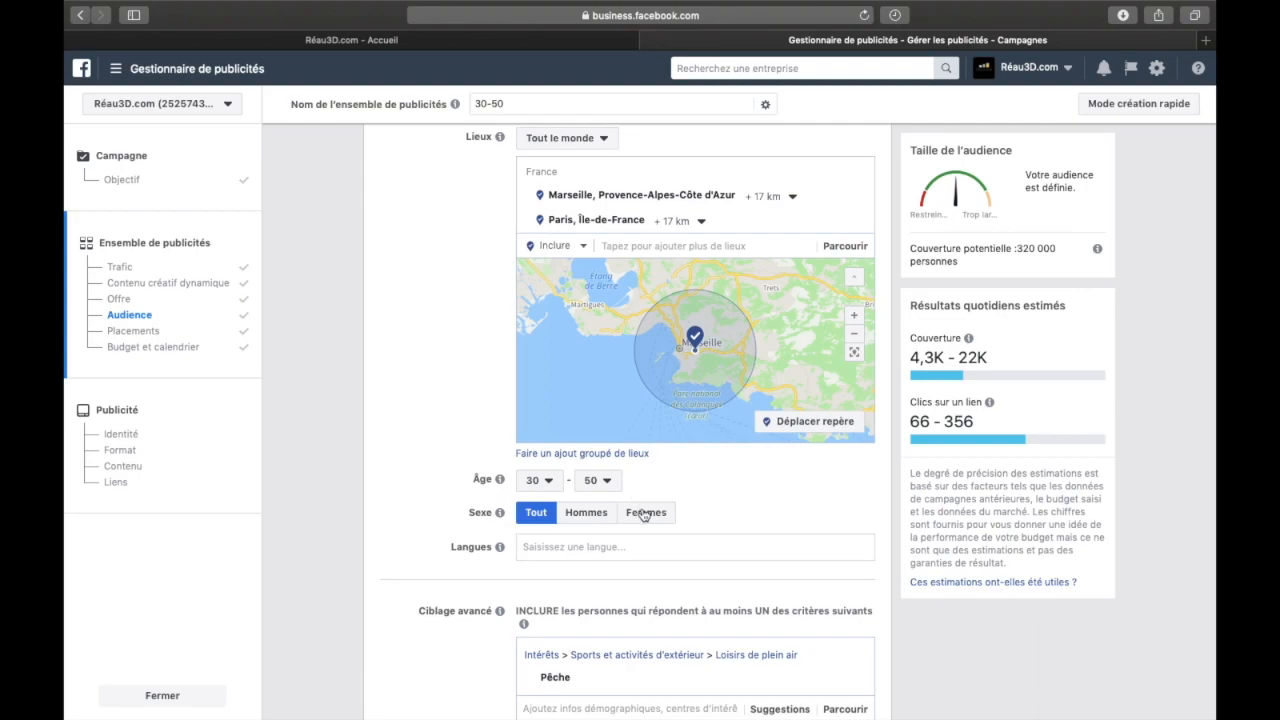
left_click(572, 547)
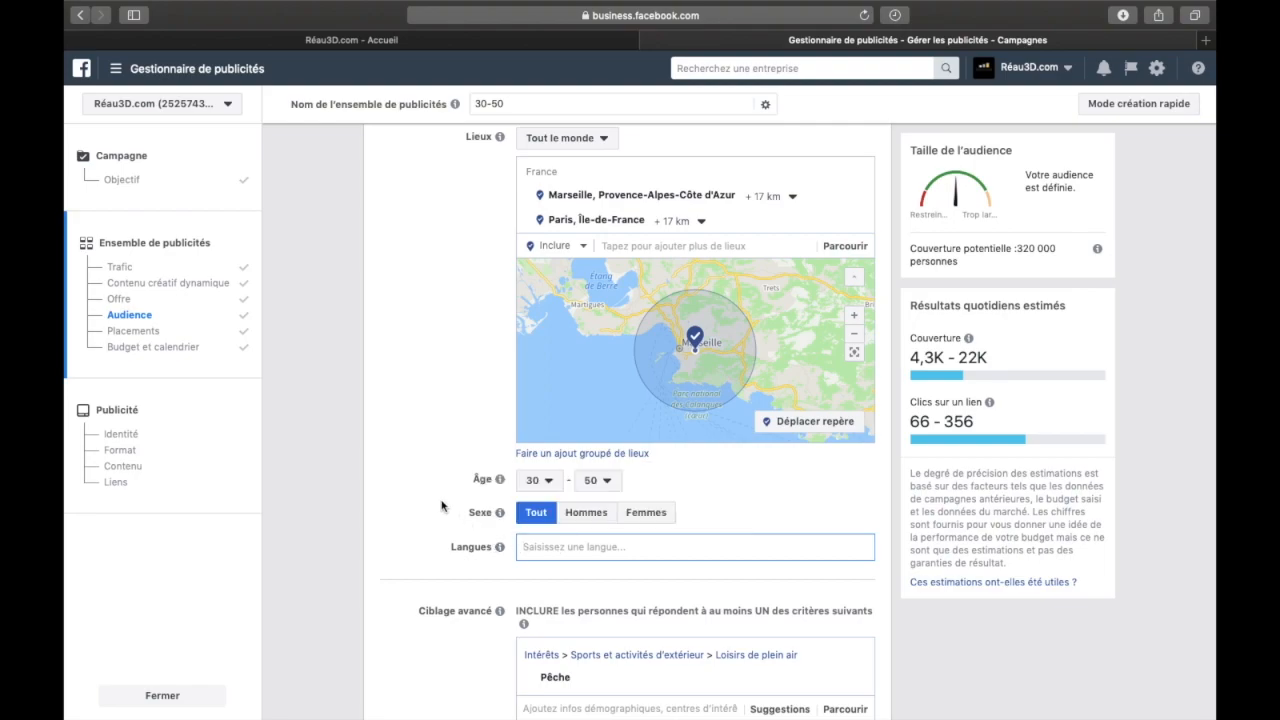
Remove the Pêche interest from the audience's detailed targeting criteria
scroll(442, 505, "down", 3)
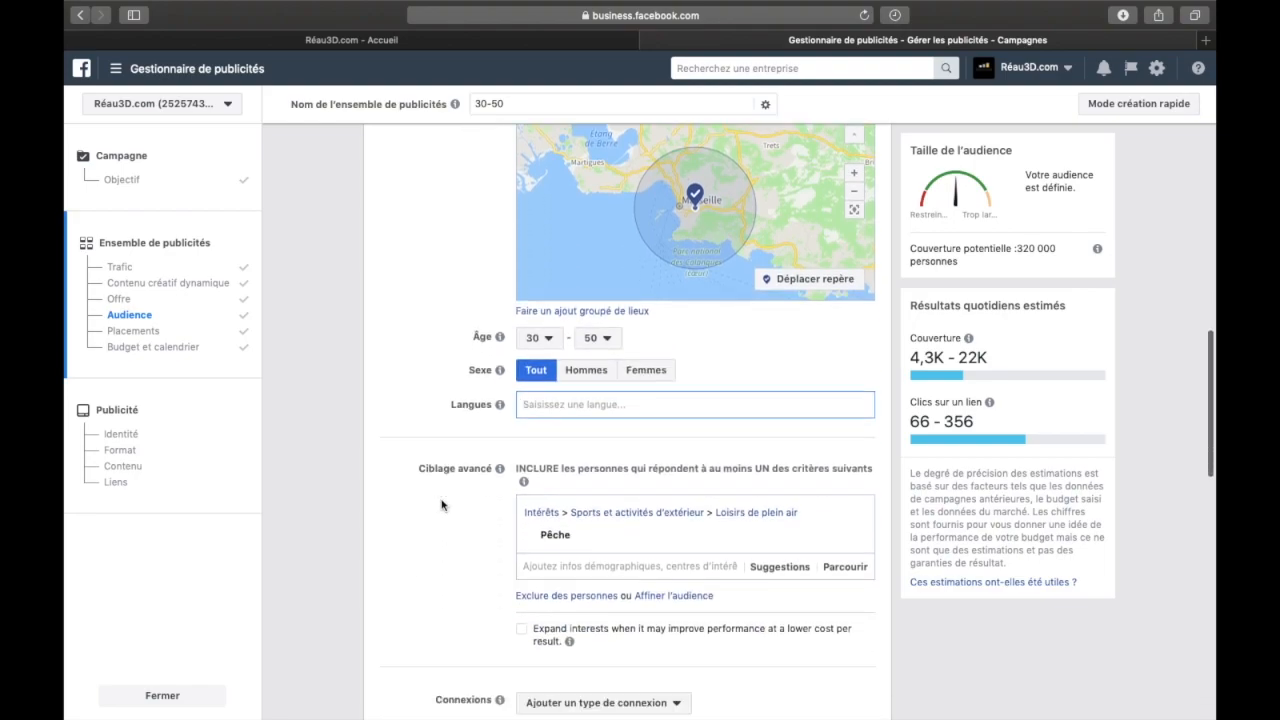
scroll(442, 505, "up", 2)
scroll(442, 505, "down", 5)
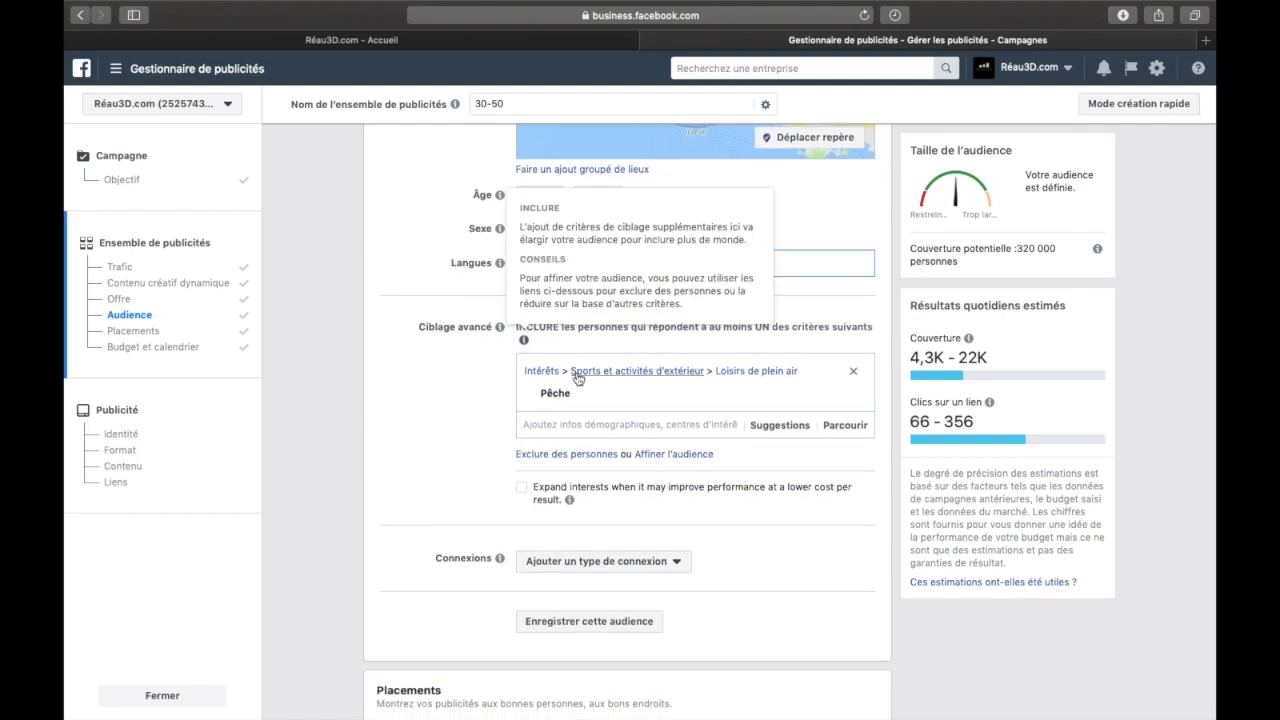
left_click(856, 400)
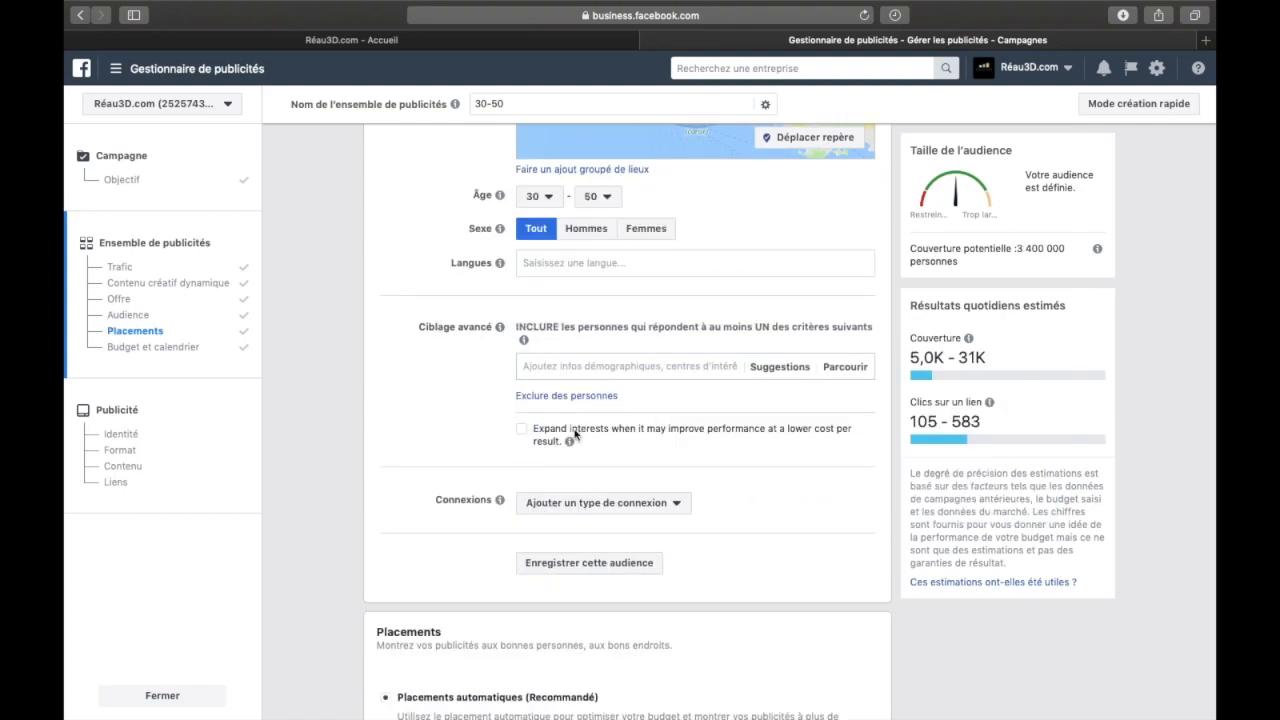
left_click(536, 366)
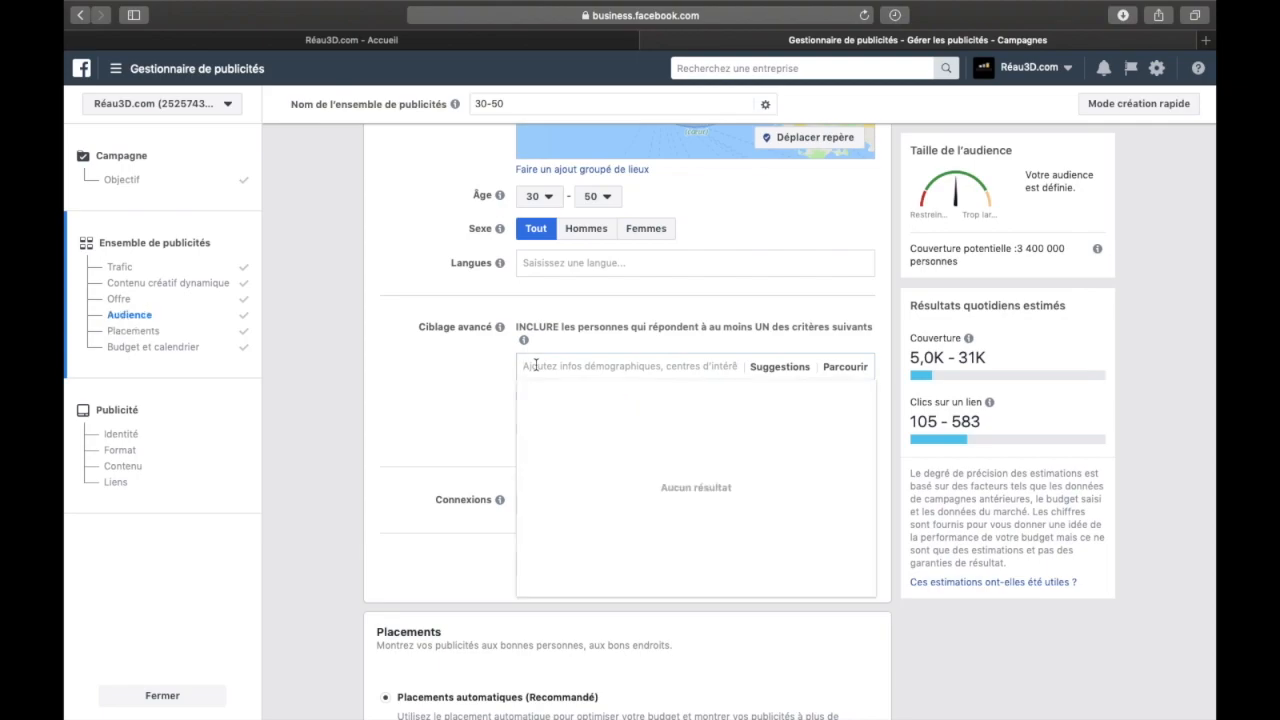
left_click(448, 376)
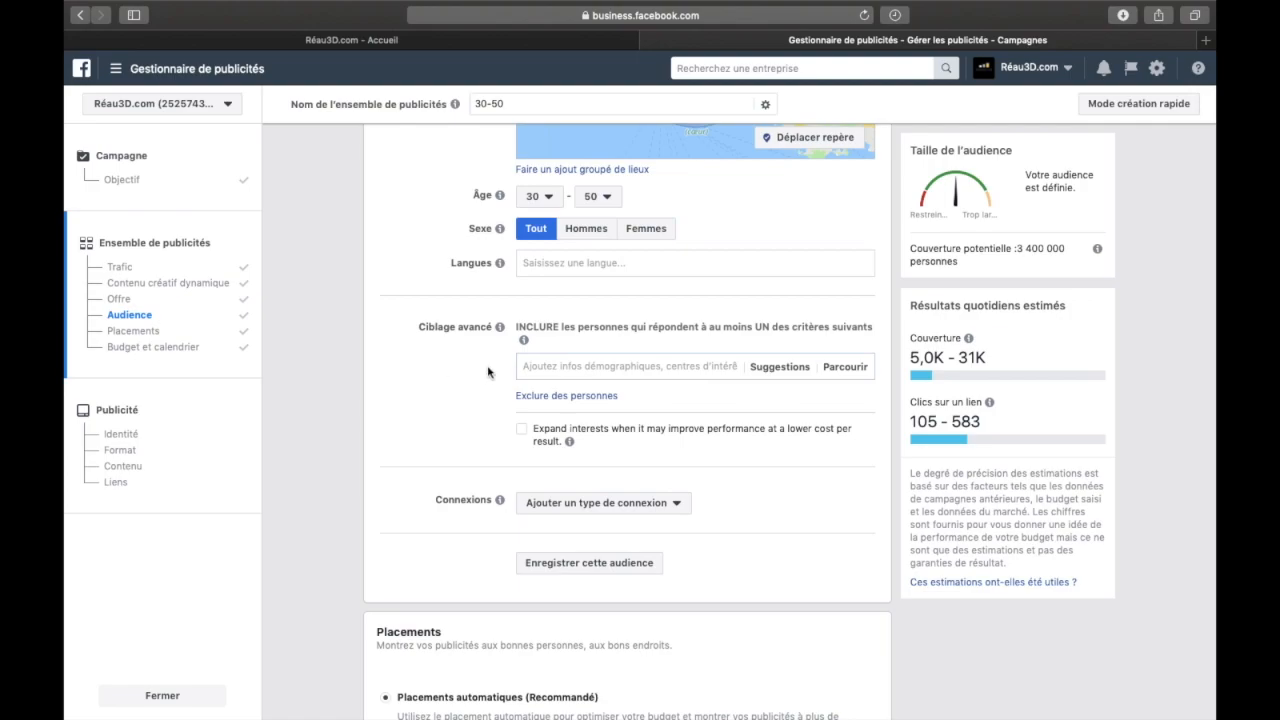
left_click_drag(420, 330, 490, 330)
left_click(626, 330)
Browse the detailed targeting categories under Données démographiques and expand Parents down to the Tous les parents options
left_click(846, 366)
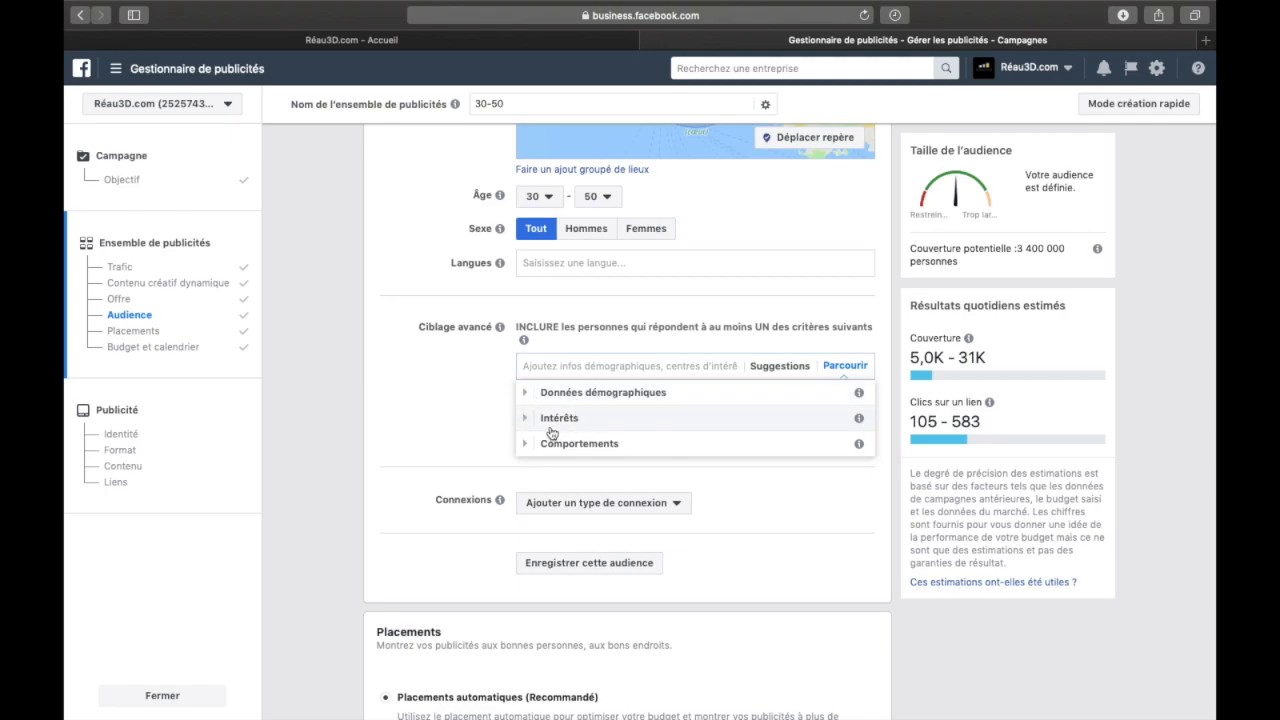
left_click(528, 398)
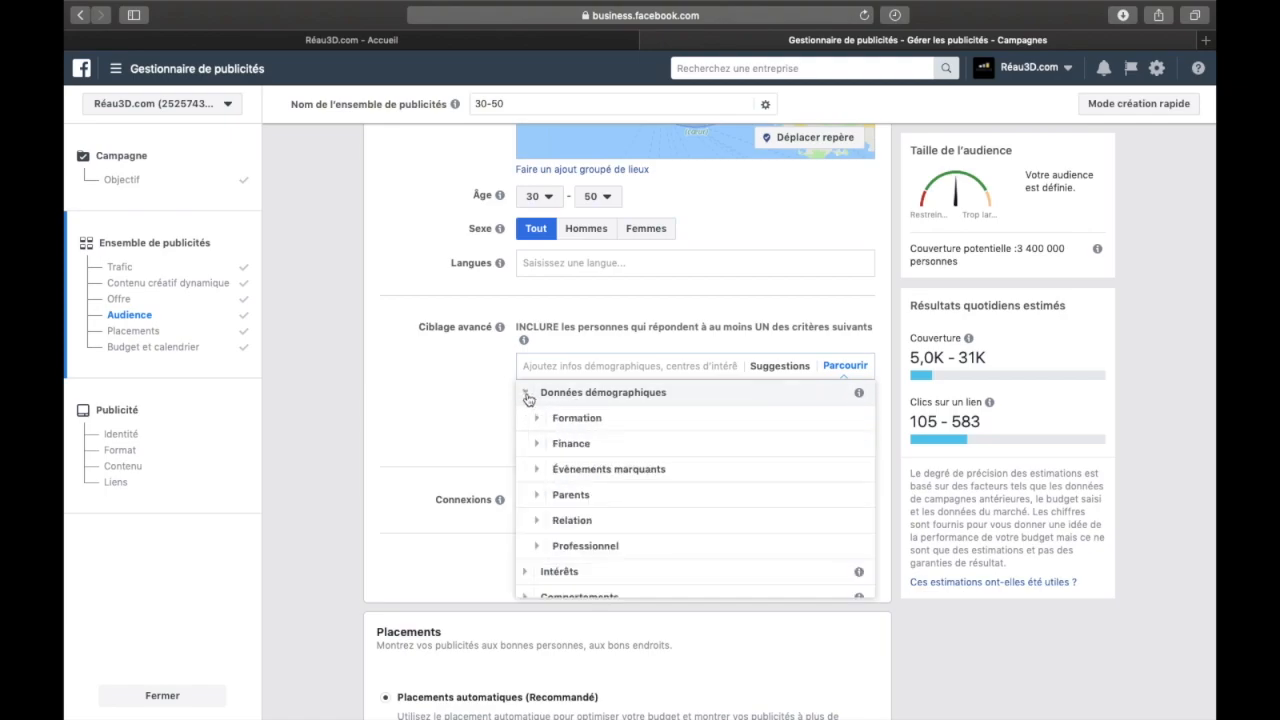
scroll(545, 461, "down", 1)
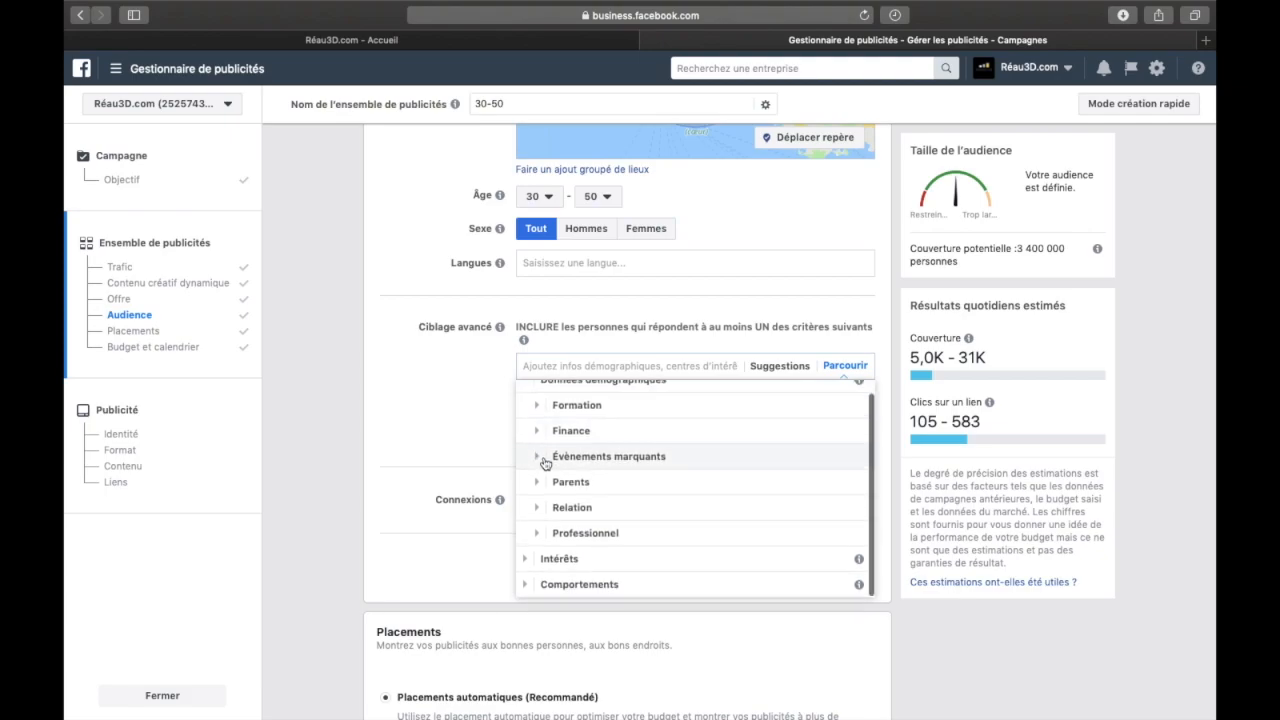
scroll(544, 458, "up", 1)
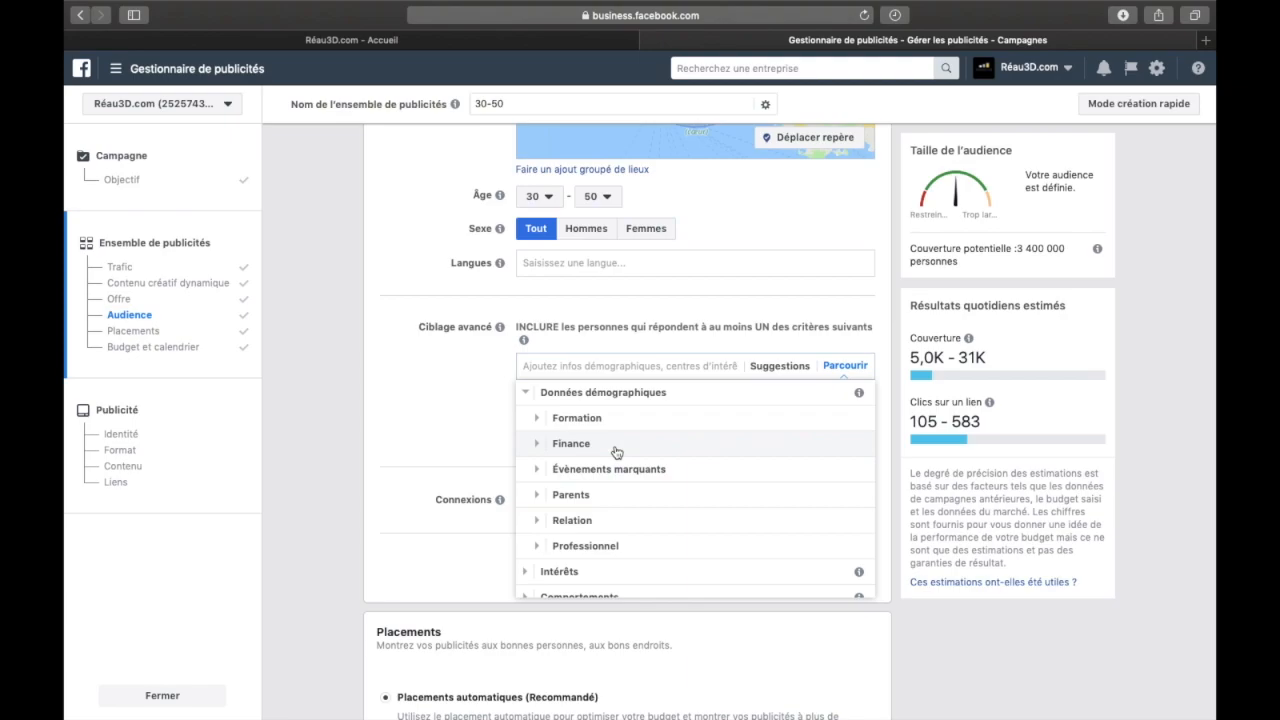
left_click(540, 495)
left_click(546, 484)
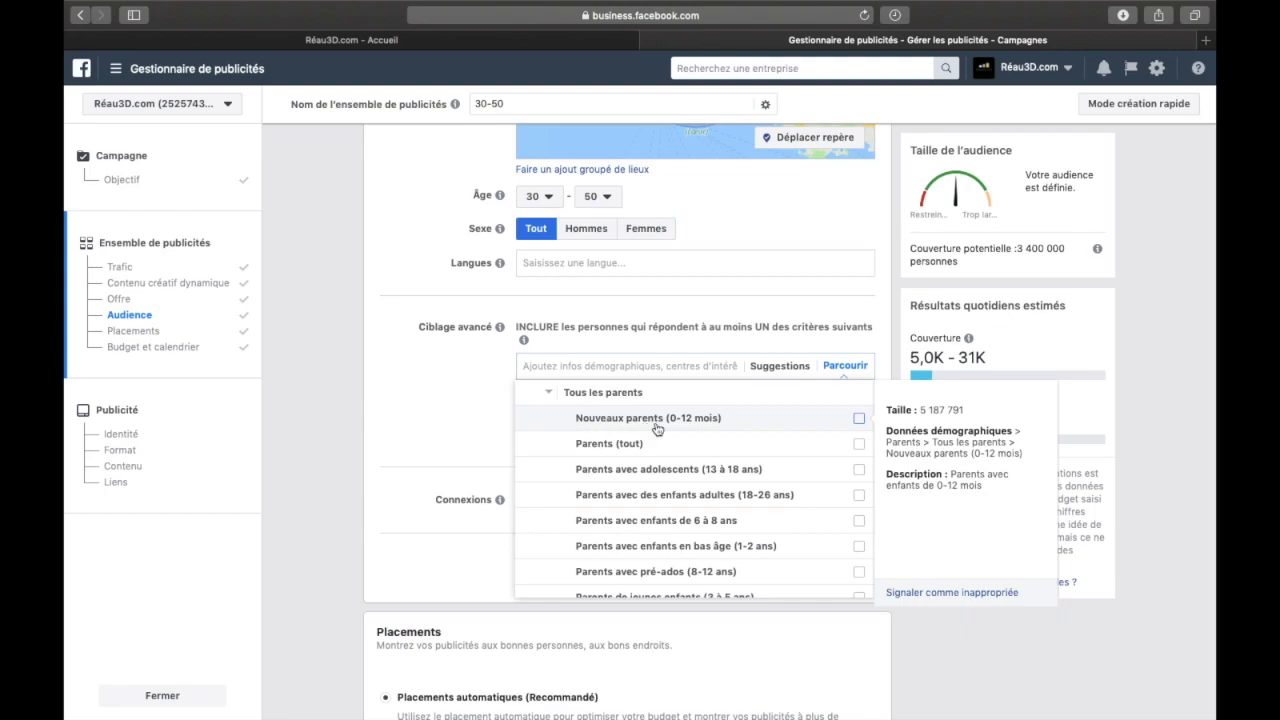
Review the child age groups listed under Tous les parents, and collapse the Parents category in the detailed targeting list
scroll(713, 431, "down", 1)
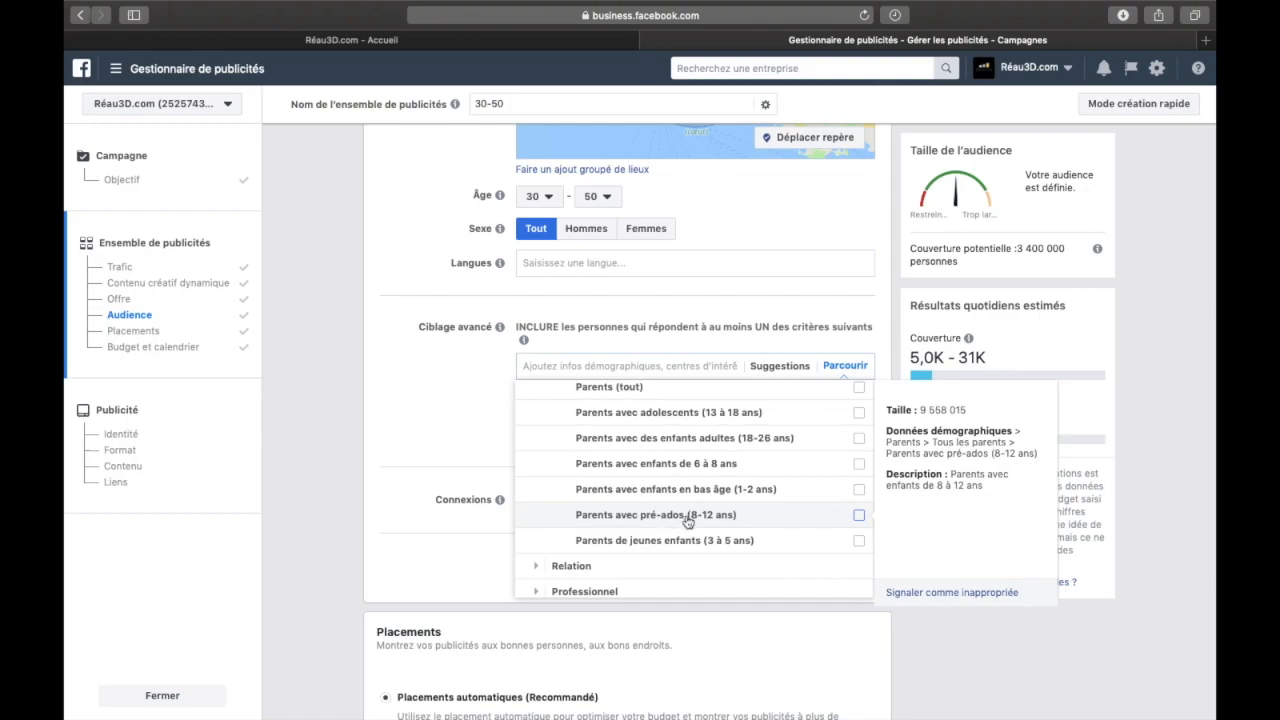
scroll(628, 495, "up", 1)
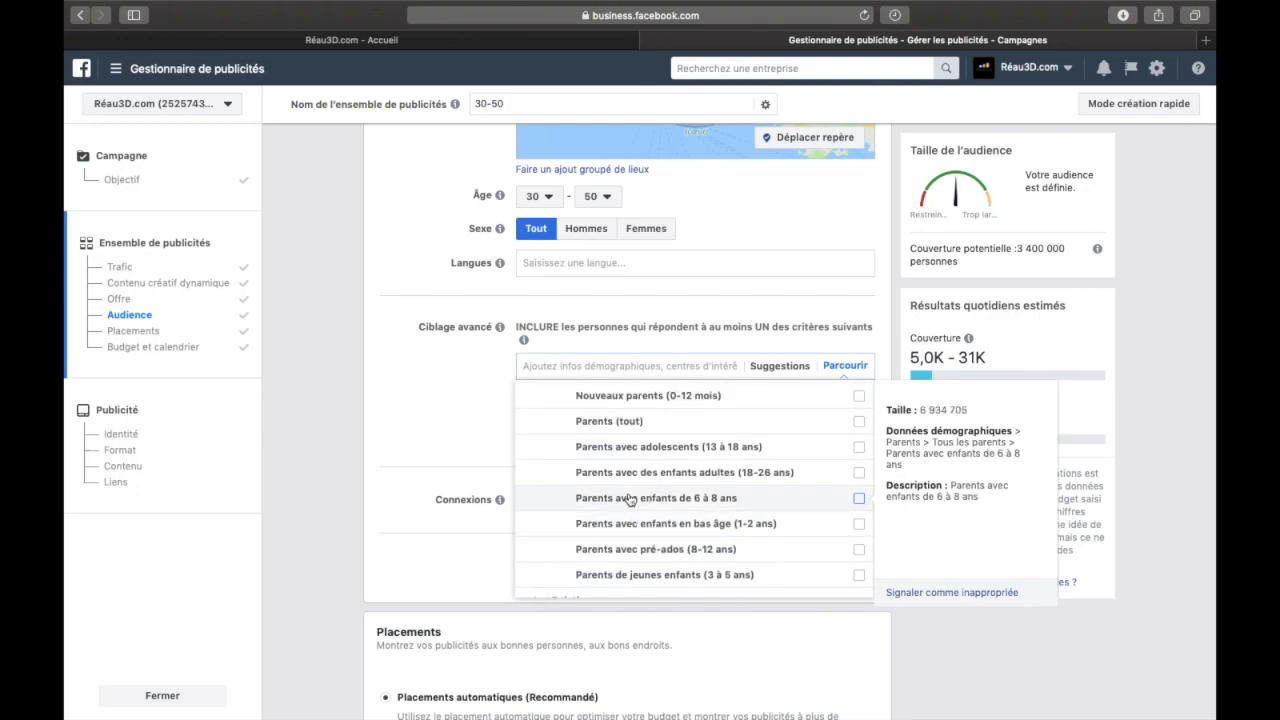
scroll(757, 477, "up", 4)
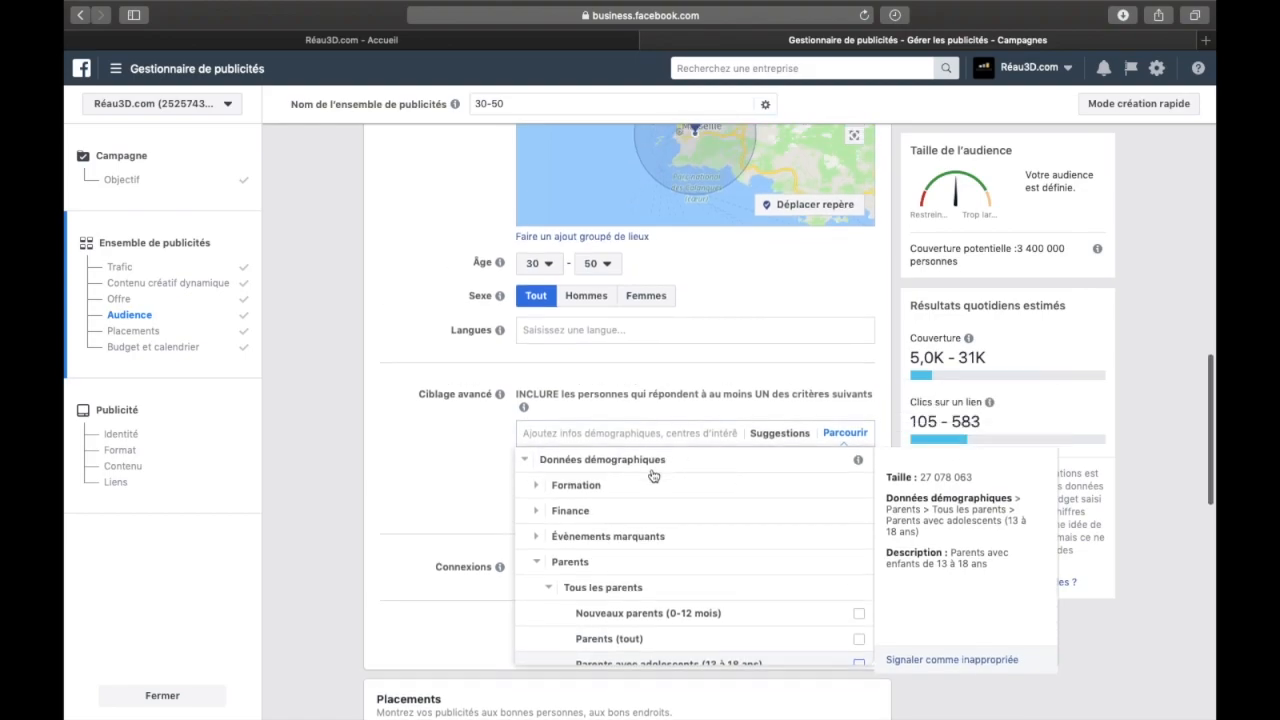
left_click(548, 587)
scroll(553, 588, "down", 1)
left_click(536, 523)
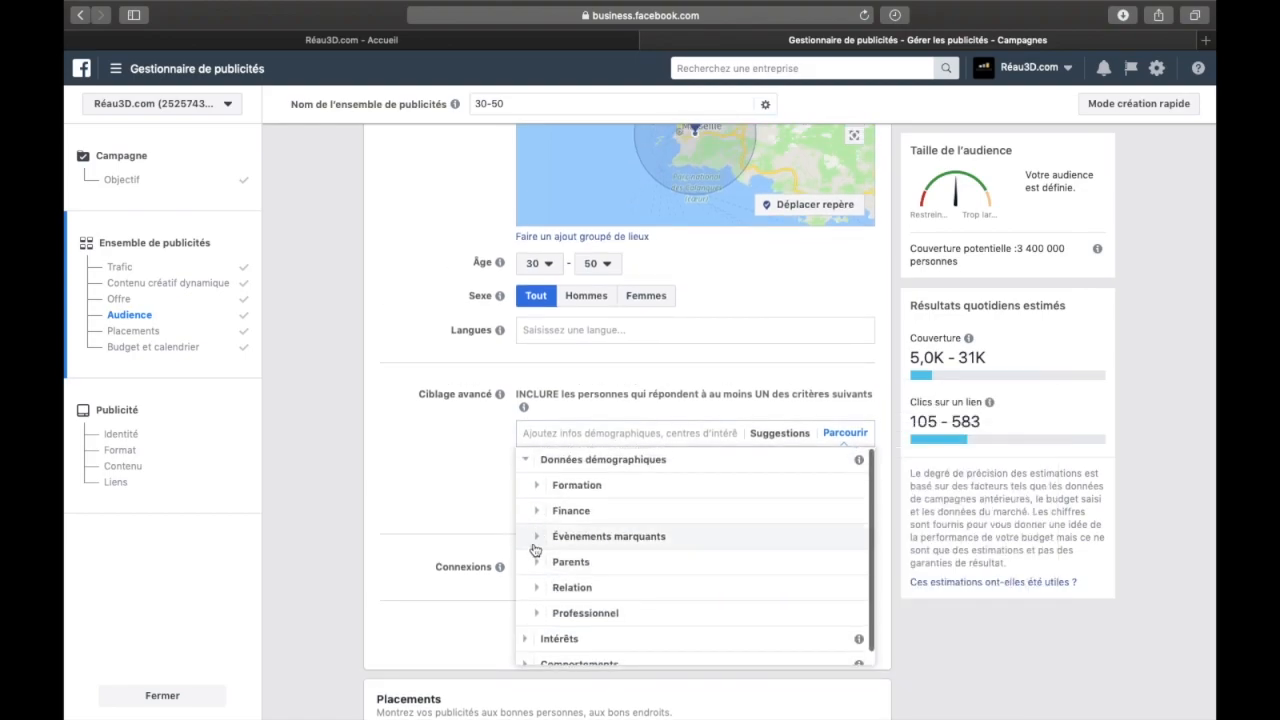
Add Armée (général) from Données démographiques > Professionnel > Secteurs d'activité to the audience's detailed targeting
left_click(536, 612)
scroll(537, 619, "down", 2)
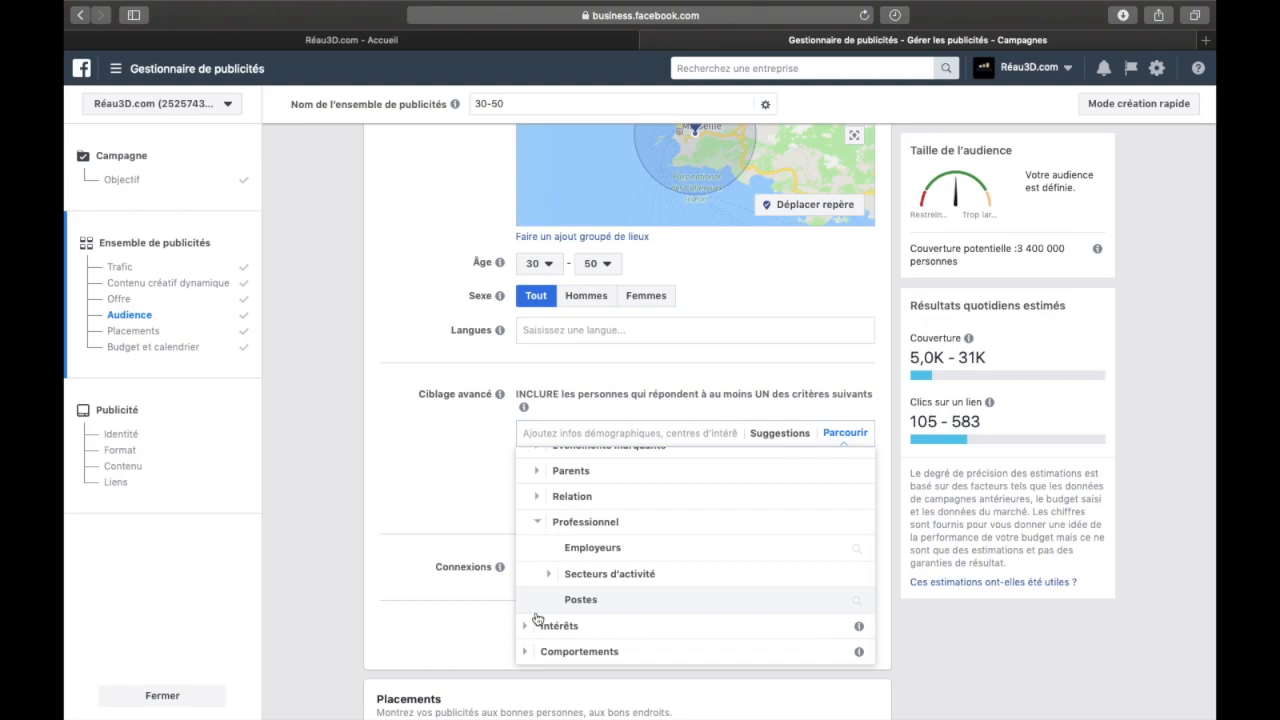
left_click(550, 577)
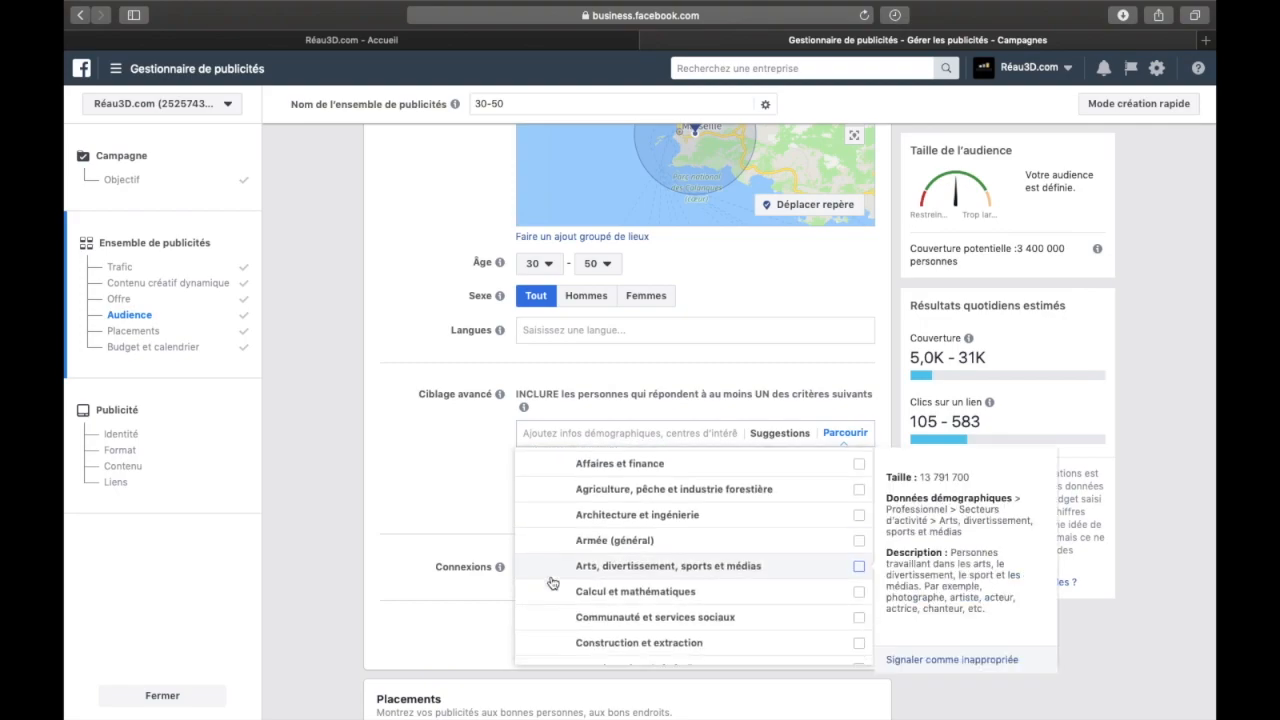
scroll(552, 583, "down", 1)
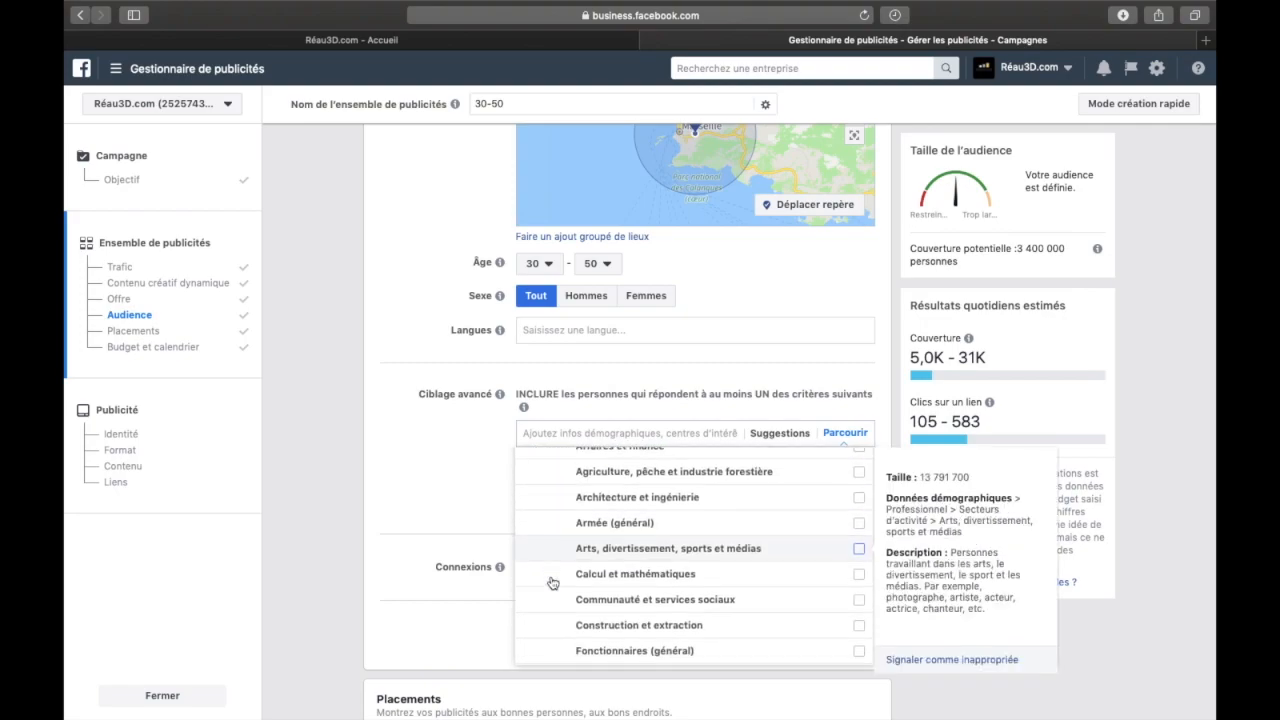
scroll(554, 580, "down", 3)
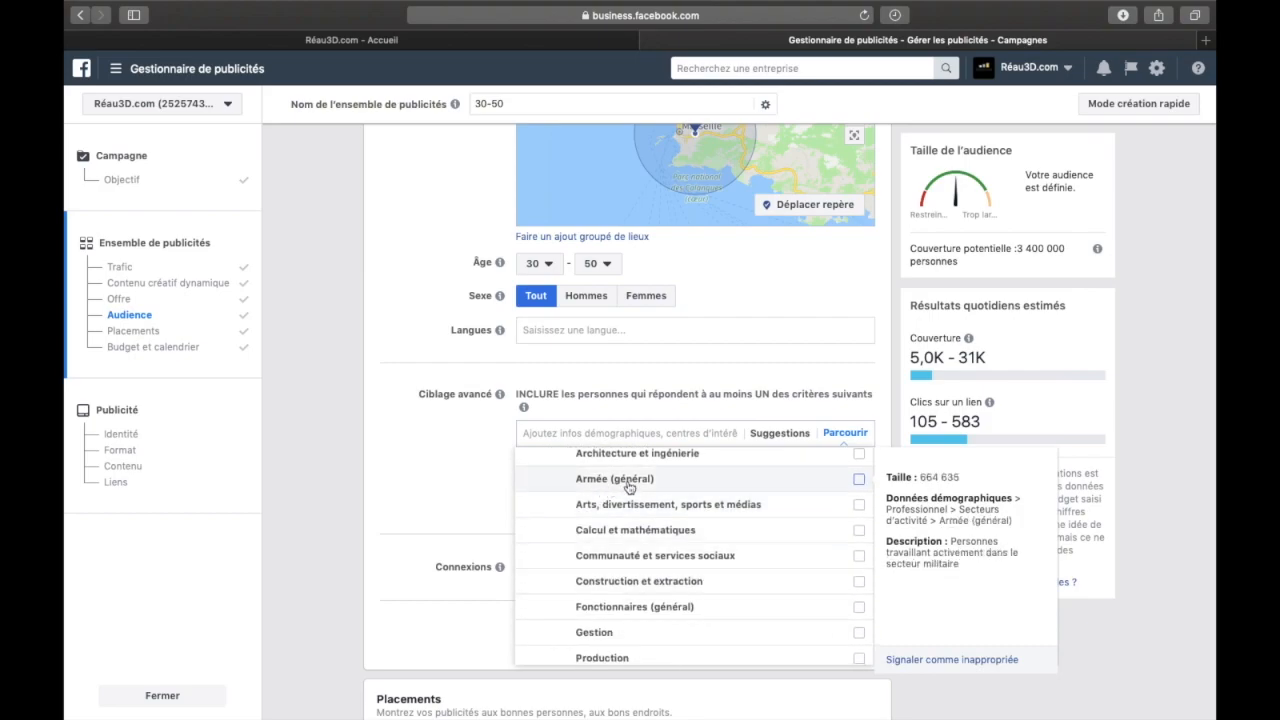
left_click(628, 484)
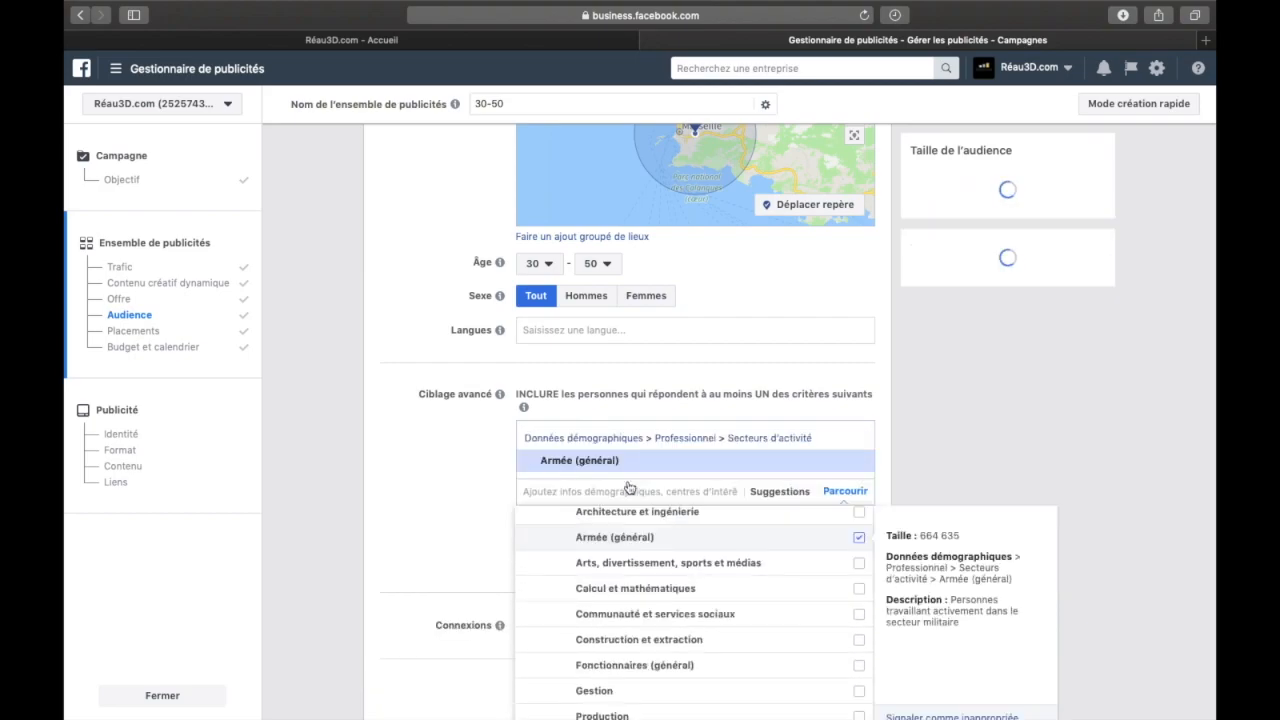
left_click(480, 500)
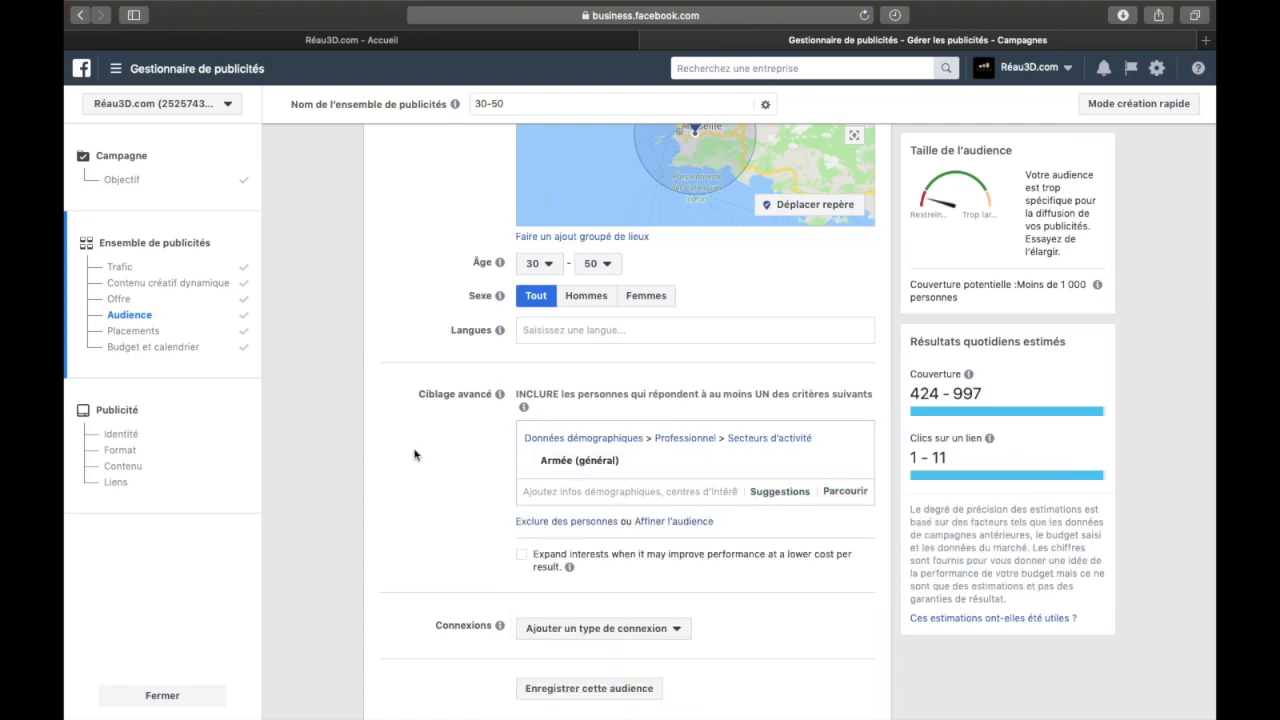
Look through the suggested detailed targeting criteria related to the selected sector, and close the list
left_click(765, 491)
scroll(690, 541, "down", 5)
scroll(450, 466, "down", 3)
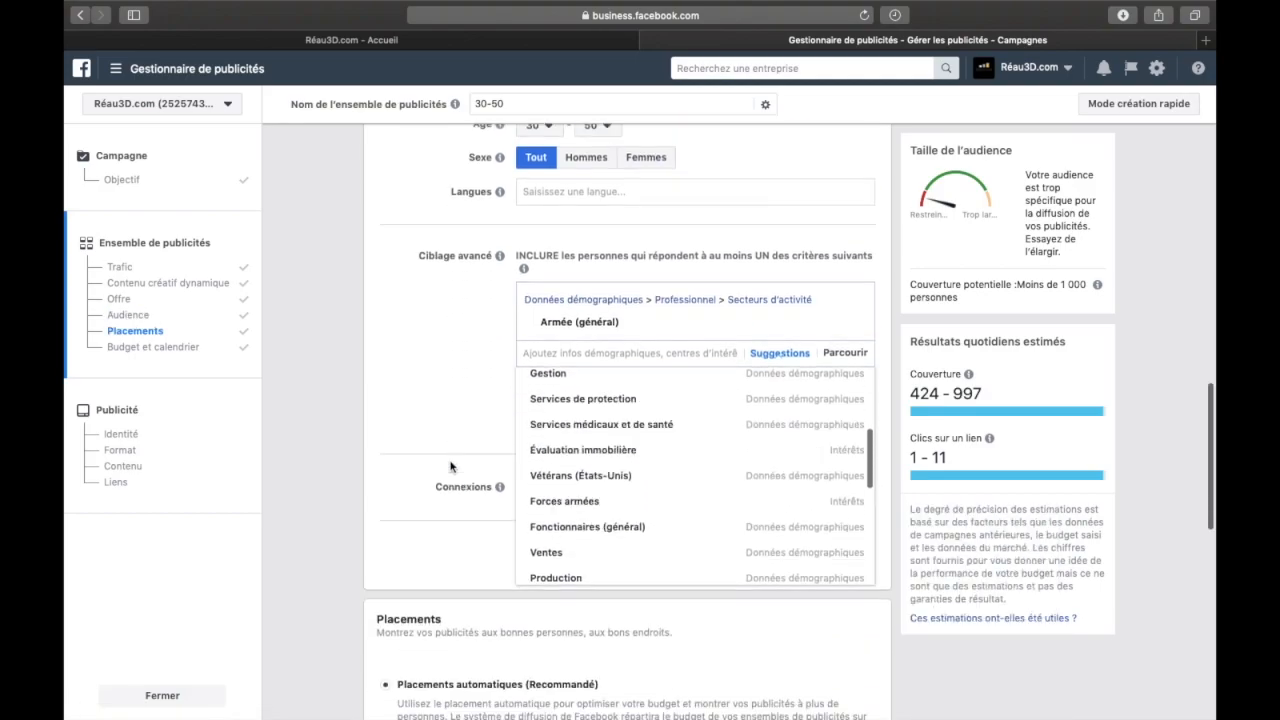
scroll(578, 451, "down", 5)
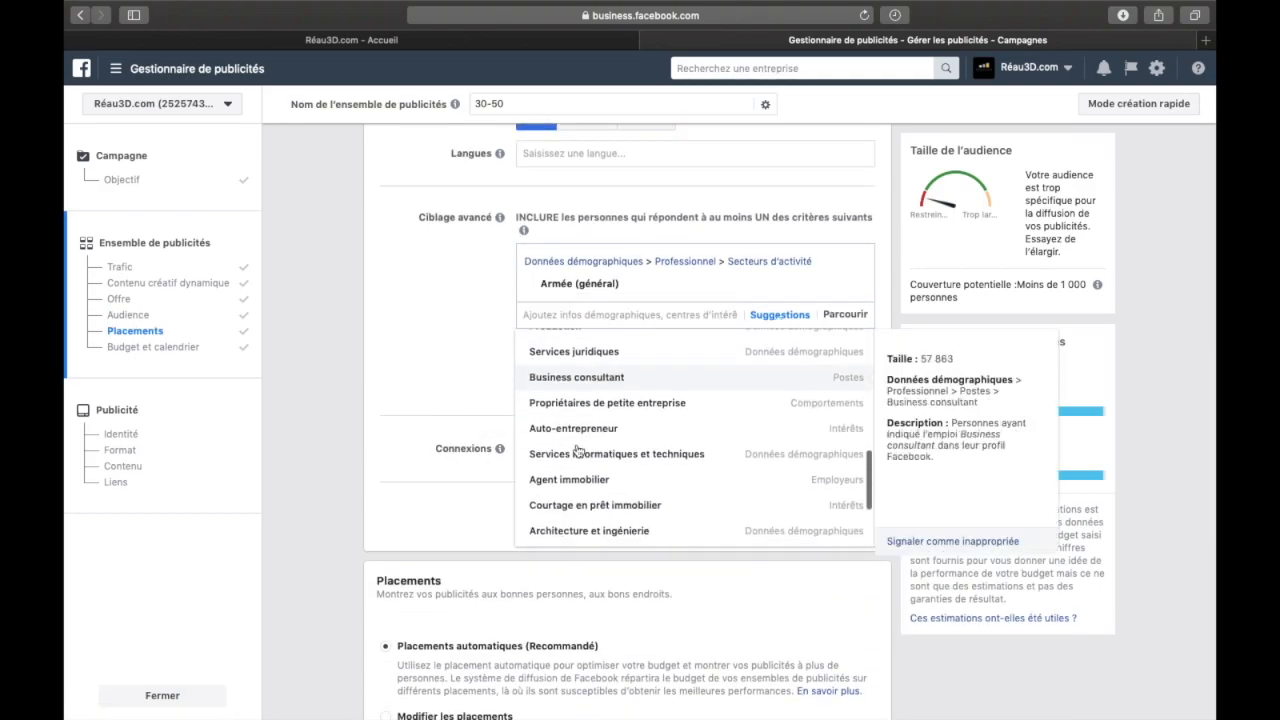
scroll(578, 451, "down", 3)
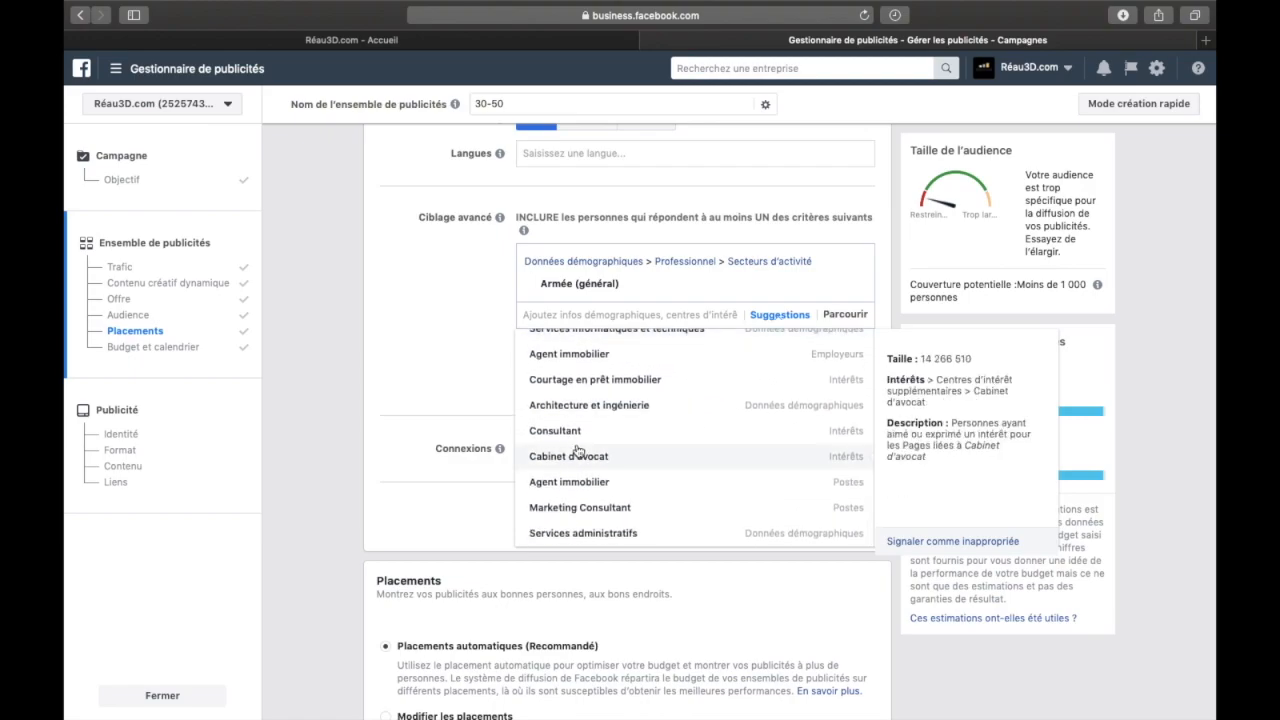
scroll(578, 421, "up", 8)
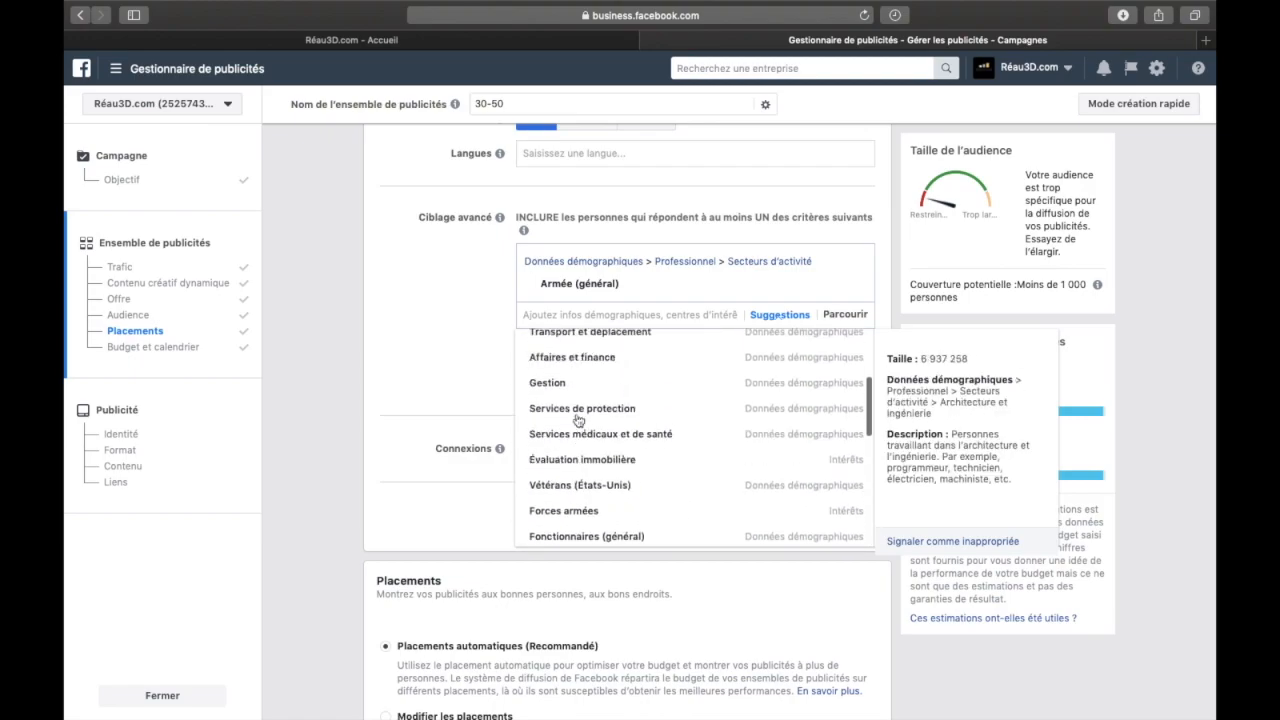
left_click(479, 332)
mouse_move(625, 316)
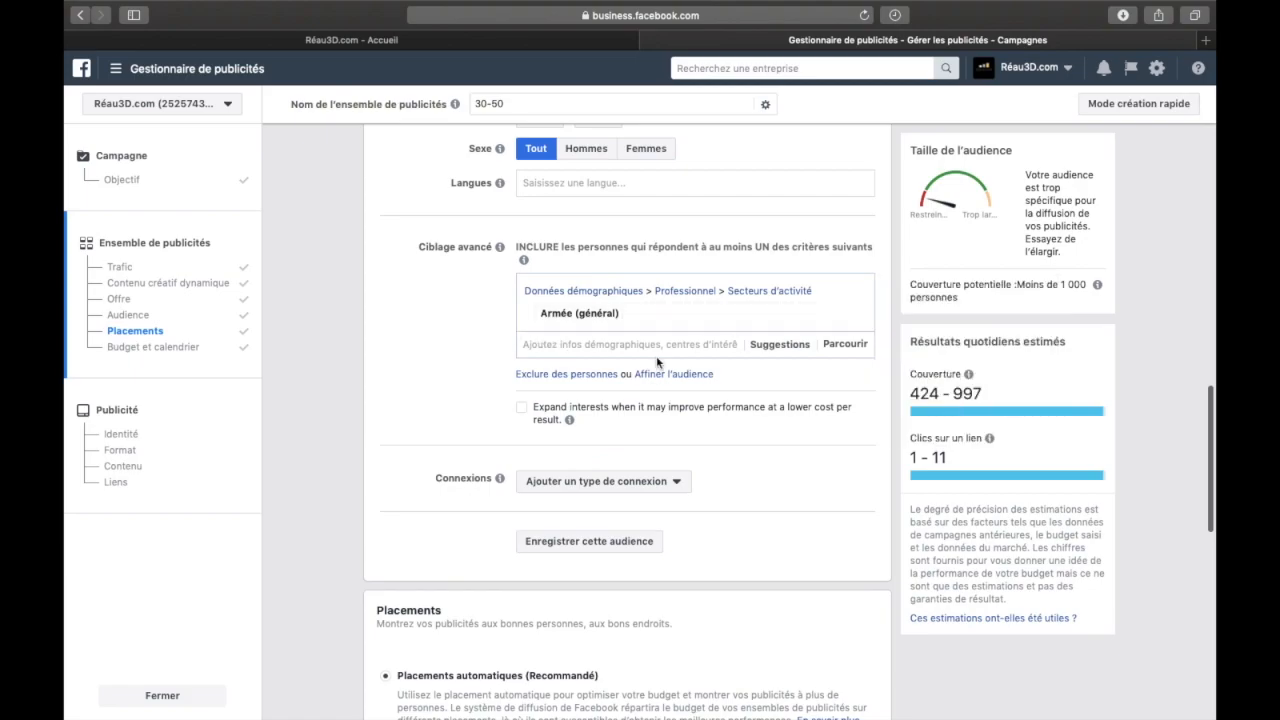
Review the audience's locations, age range, gender and targeting criterion against its potential reach and estimated daily results
scroll(472, 334, "up", 5)
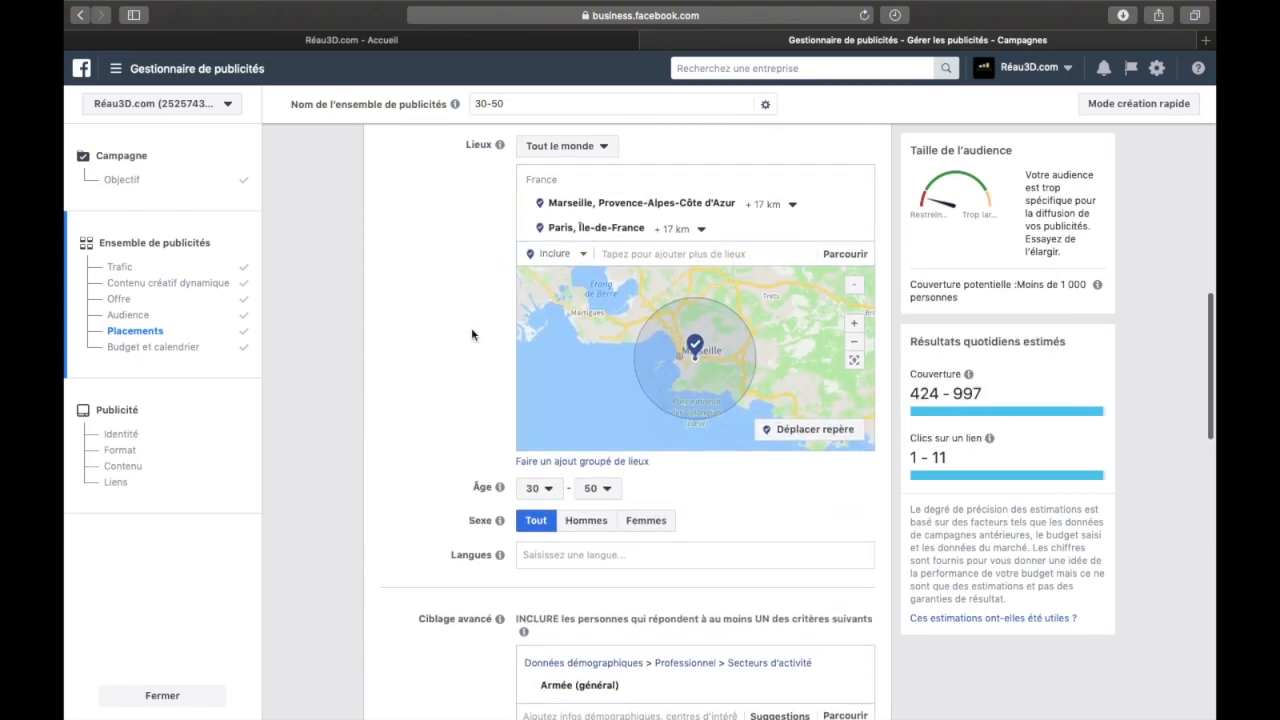
scroll(479, 300, "down", 3)
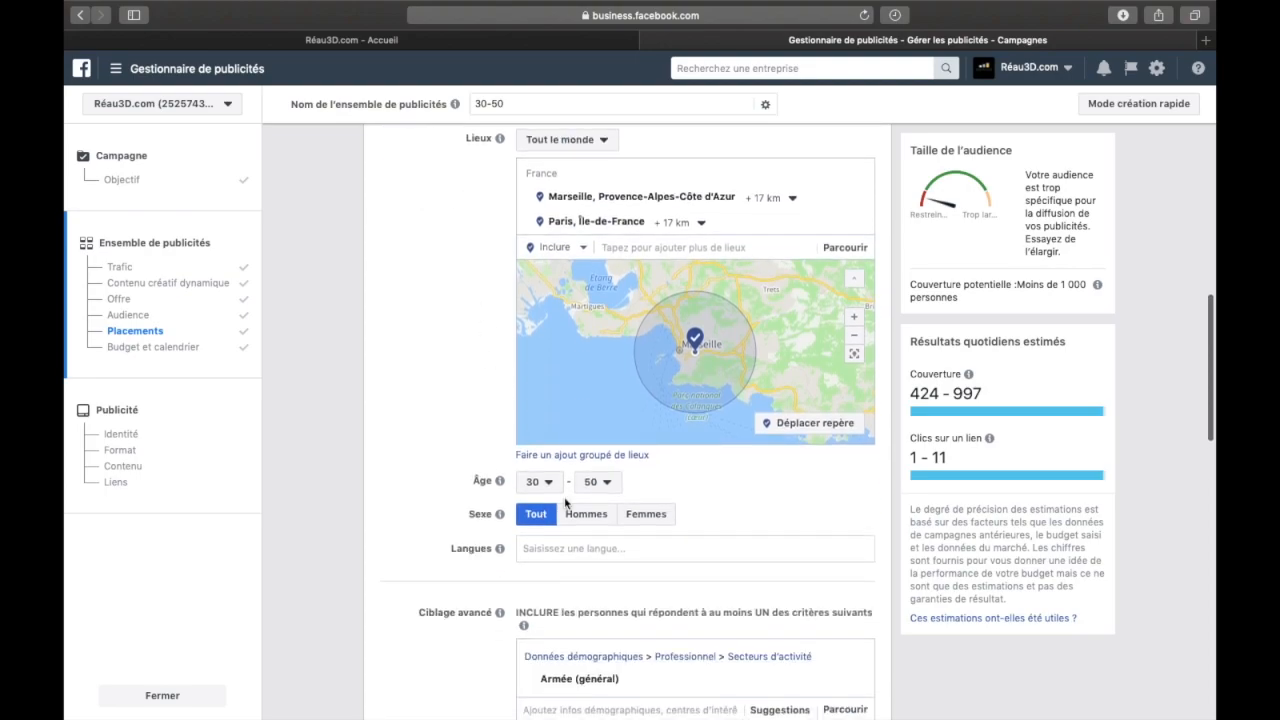
scroll(519, 613, "down", 4)
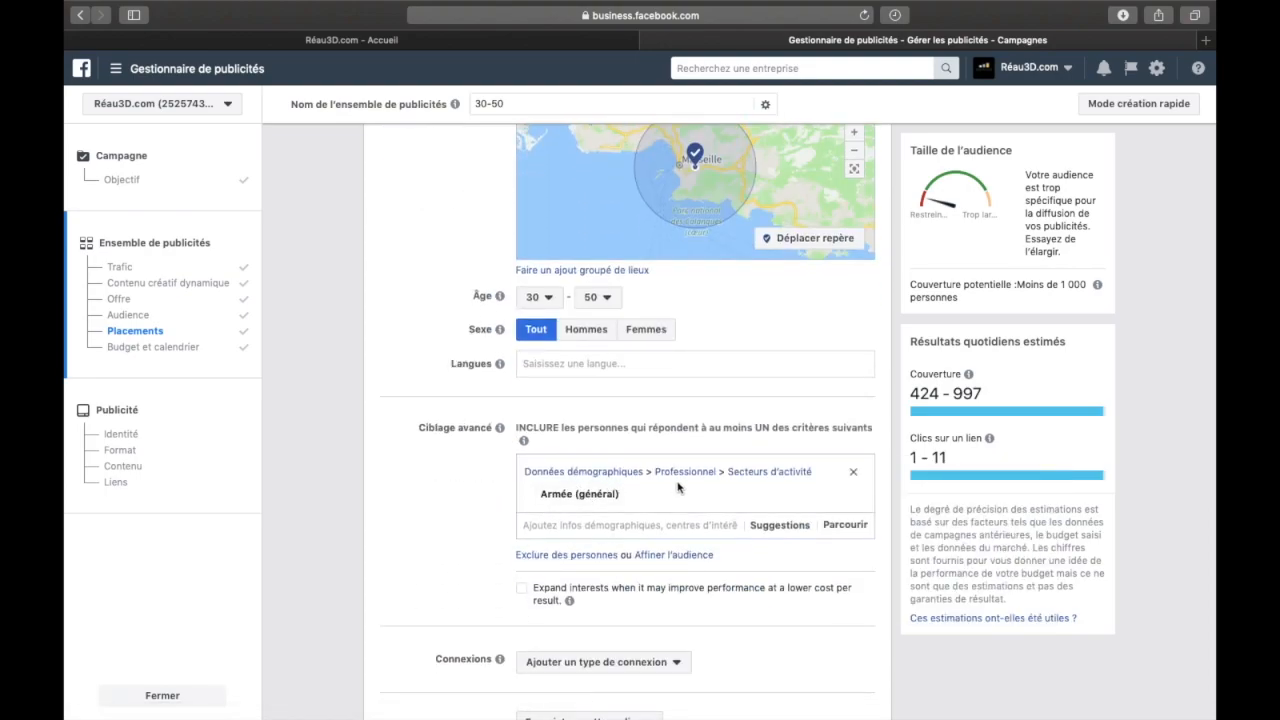
mouse_move(657, 497)
scroll(754, 360, "up", 3)
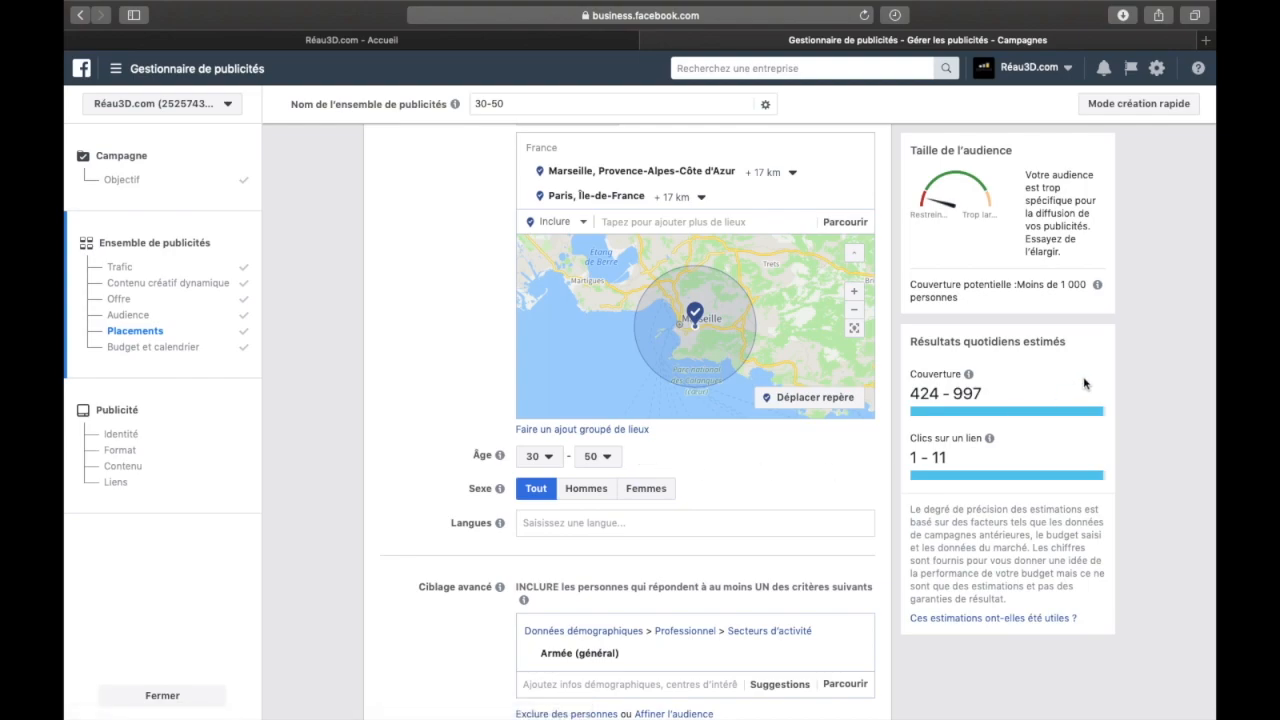
left_click_drag(1087, 290, 1017, 291)
left_click(1017, 291)
Remove the Armée (général) sector from the audience's detailed targeting criteria
scroll(653, 605, "down", 3)
mouse_move(852, 480)
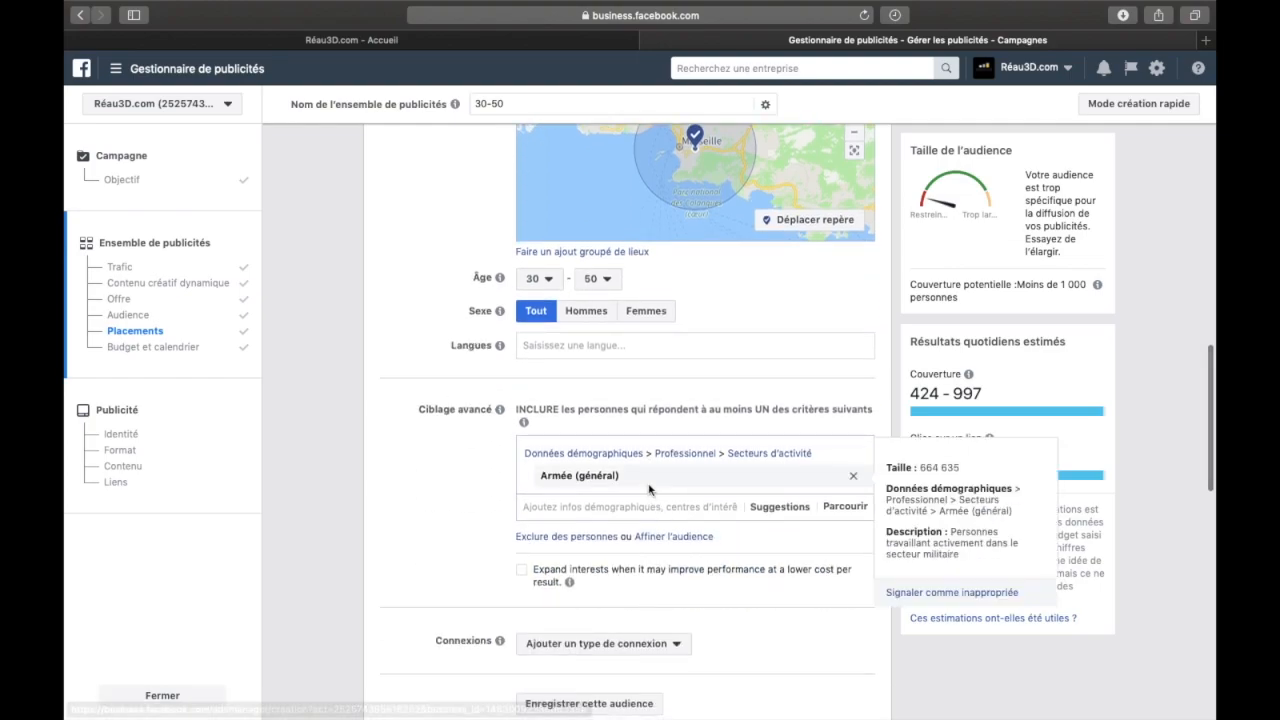
left_click(852, 481)
Find the Immobilier interest under Affaires et industrie and add it to the audience's detailed targeting
left_click(558, 452)
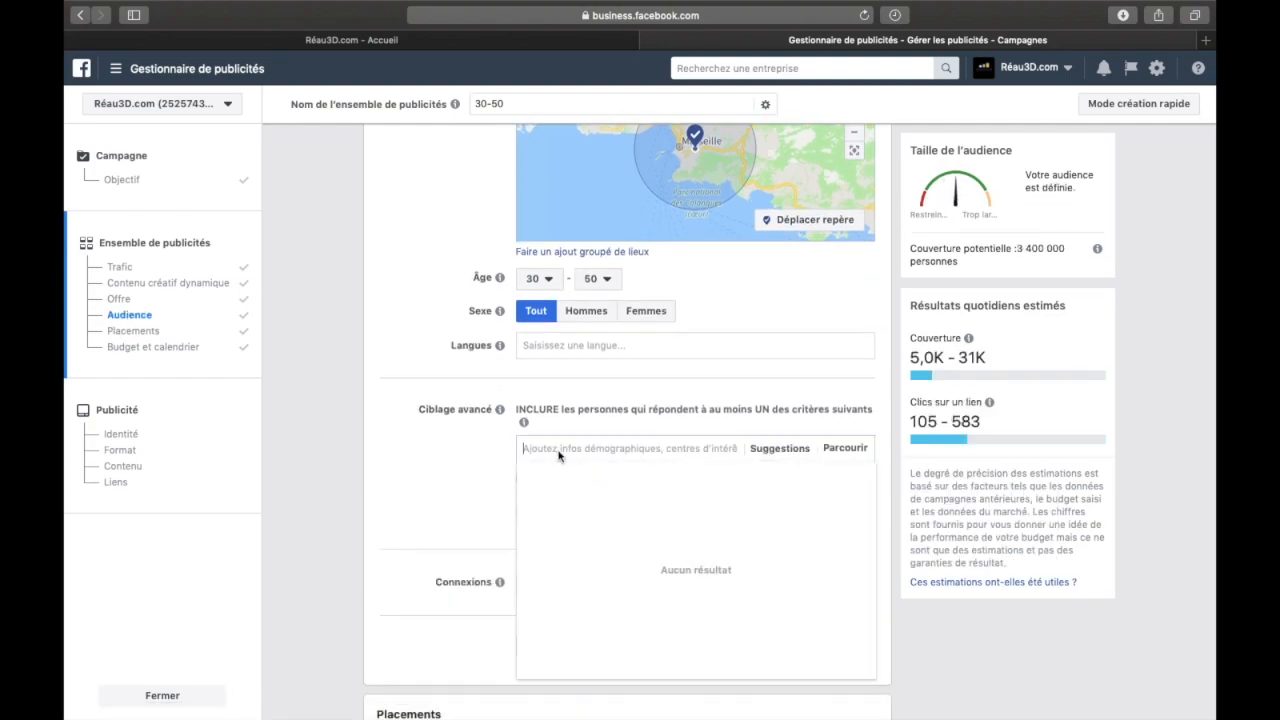
type("immobili")
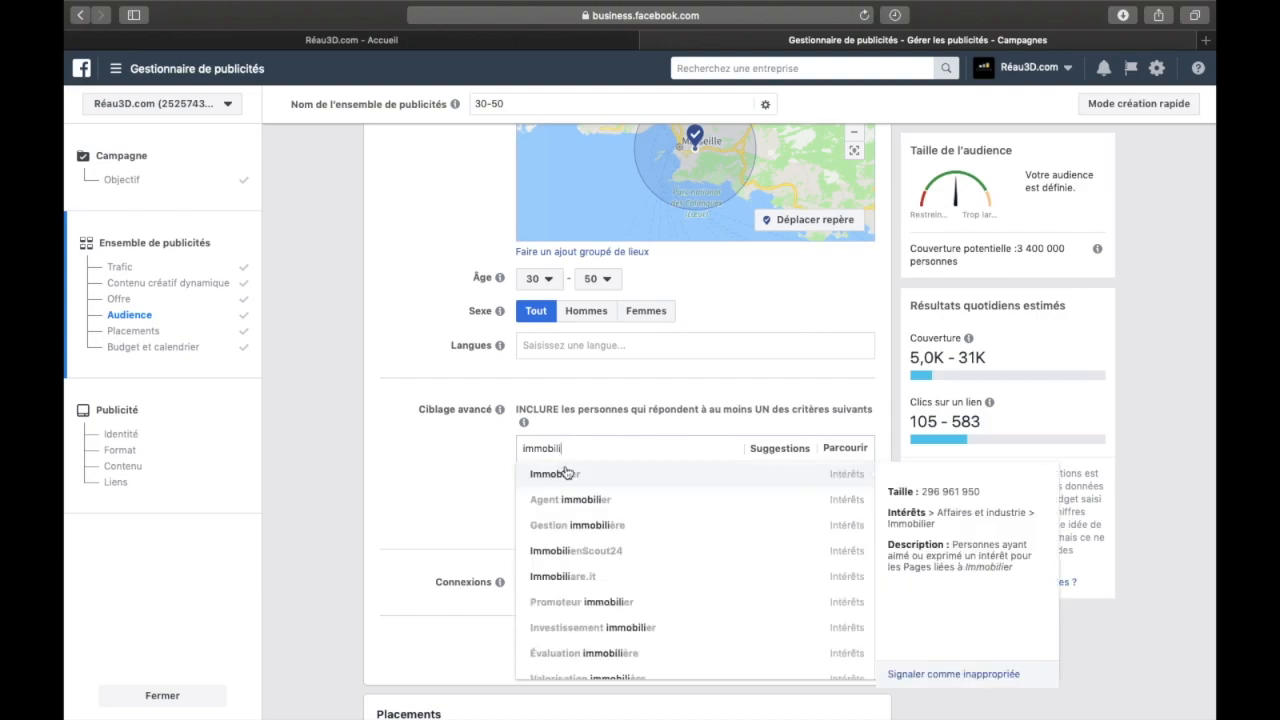
left_click(566, 474)
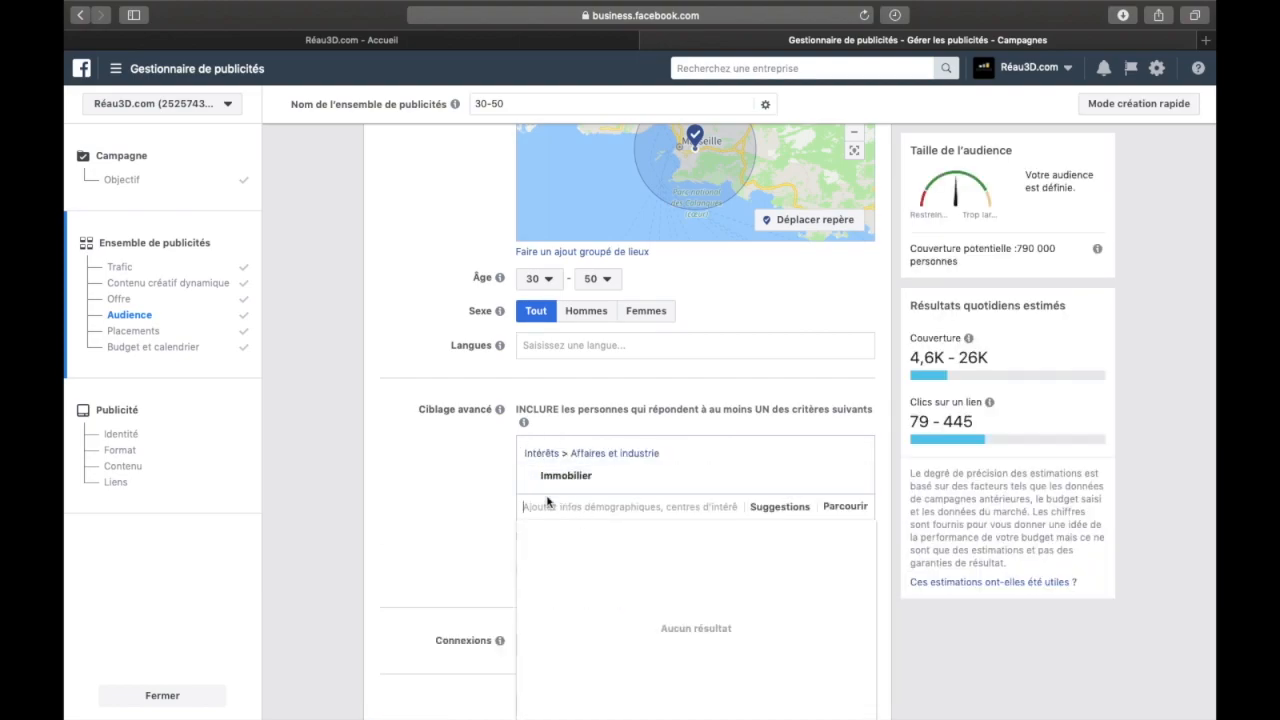
left_click(482, 490)
Check the audience's locations, age range and Immobilier interest against its potential reach
scroll(482, 490, "up", 3)
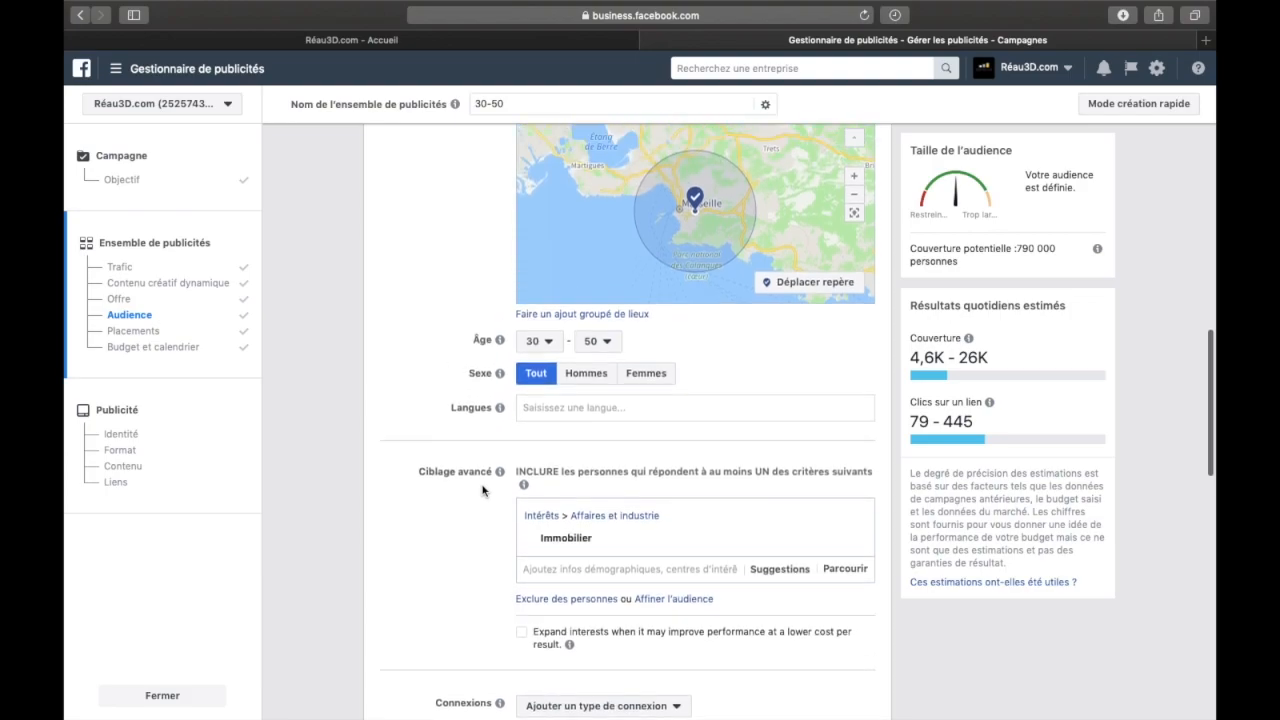
mouse_move(549, 593)
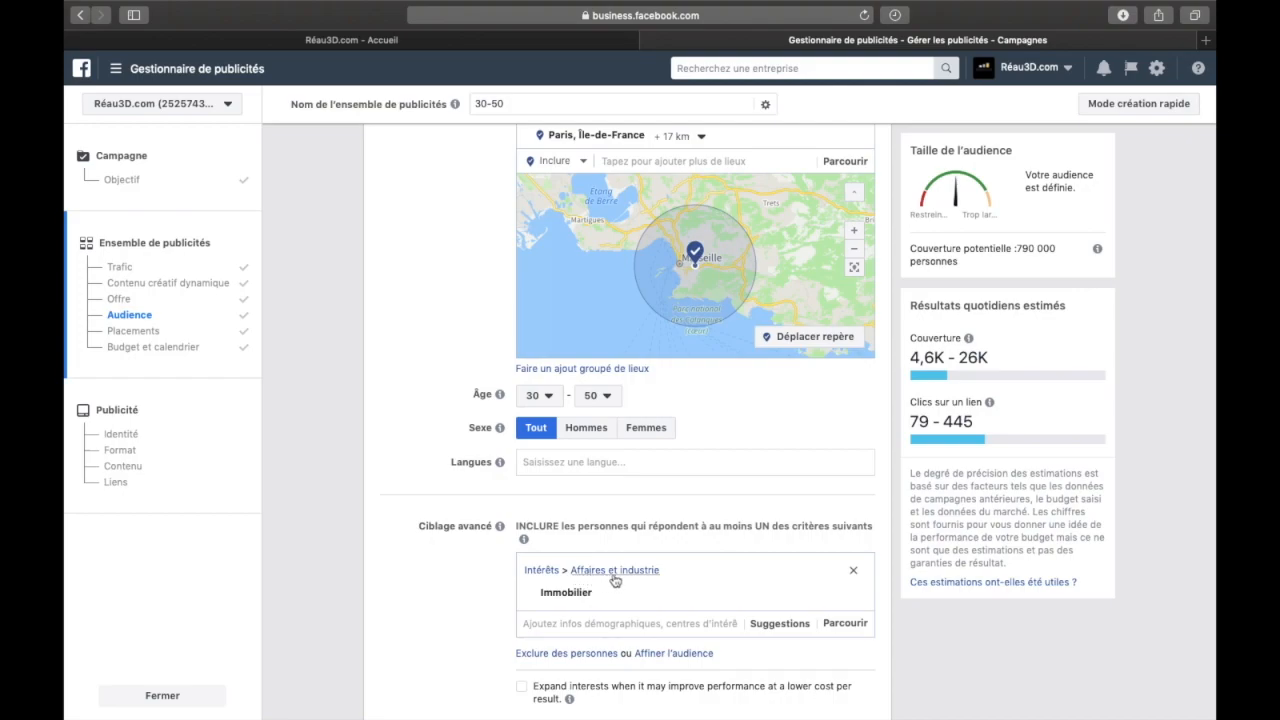
scroll(600, 450, "up", 2)
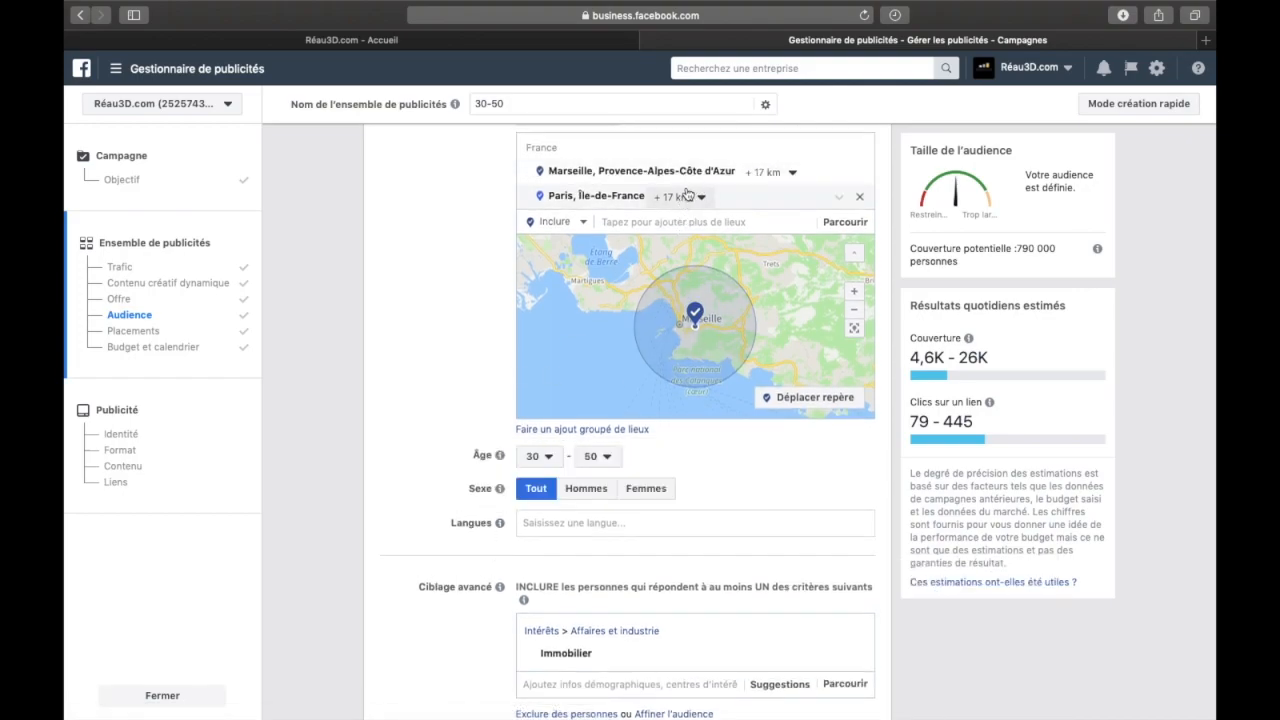
left_click_drag(1027, 249, 1051, 251)
left_click(1118, 390)
scroll(1140, 459, "down", 3)
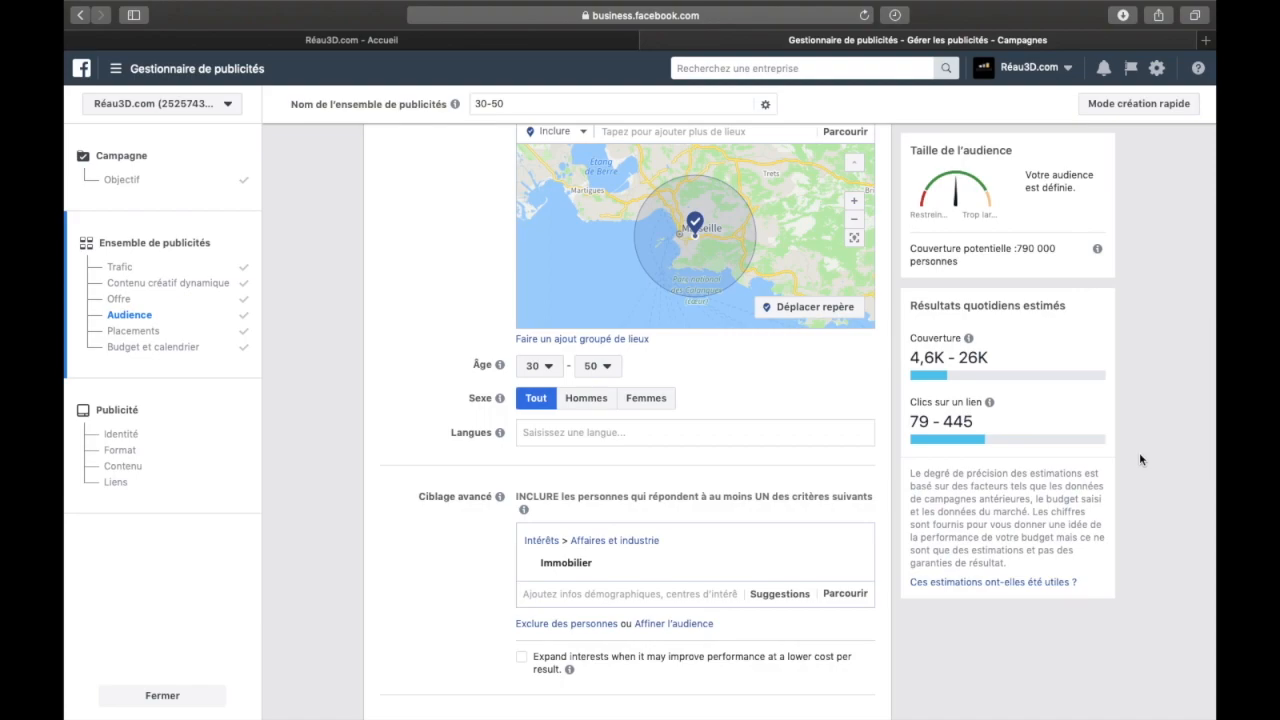
Search the detailed targeting criteria for "agent" and look over the matching job titles
mouse_move(726, 572)
mouse_move(558, 570)
left_click(545, 596)
type("agent")
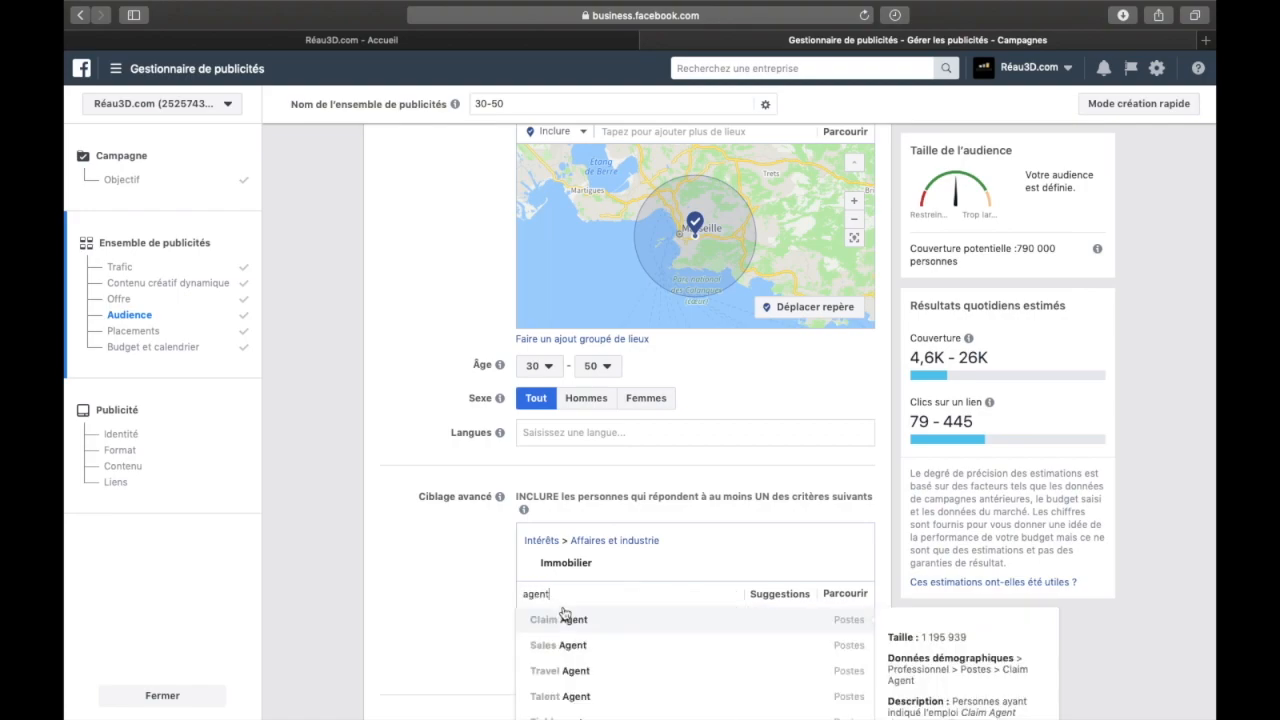
scroll(575, 623, "down", 5)
key("BackSpace")
key("BackSpace")
key("BackSpace")
key("BackSpace")
key("BackSpace")
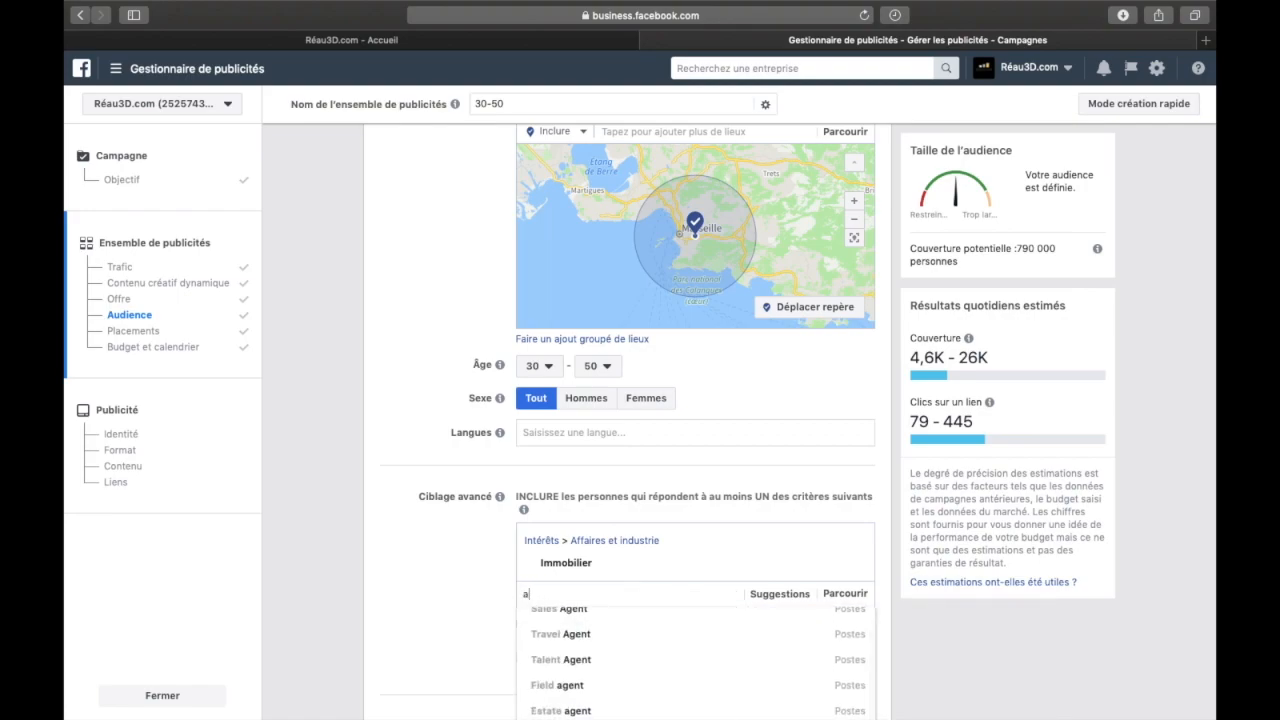
Search the detailed targeting criteria for "conseiller", and clear the search
type("conseiller")
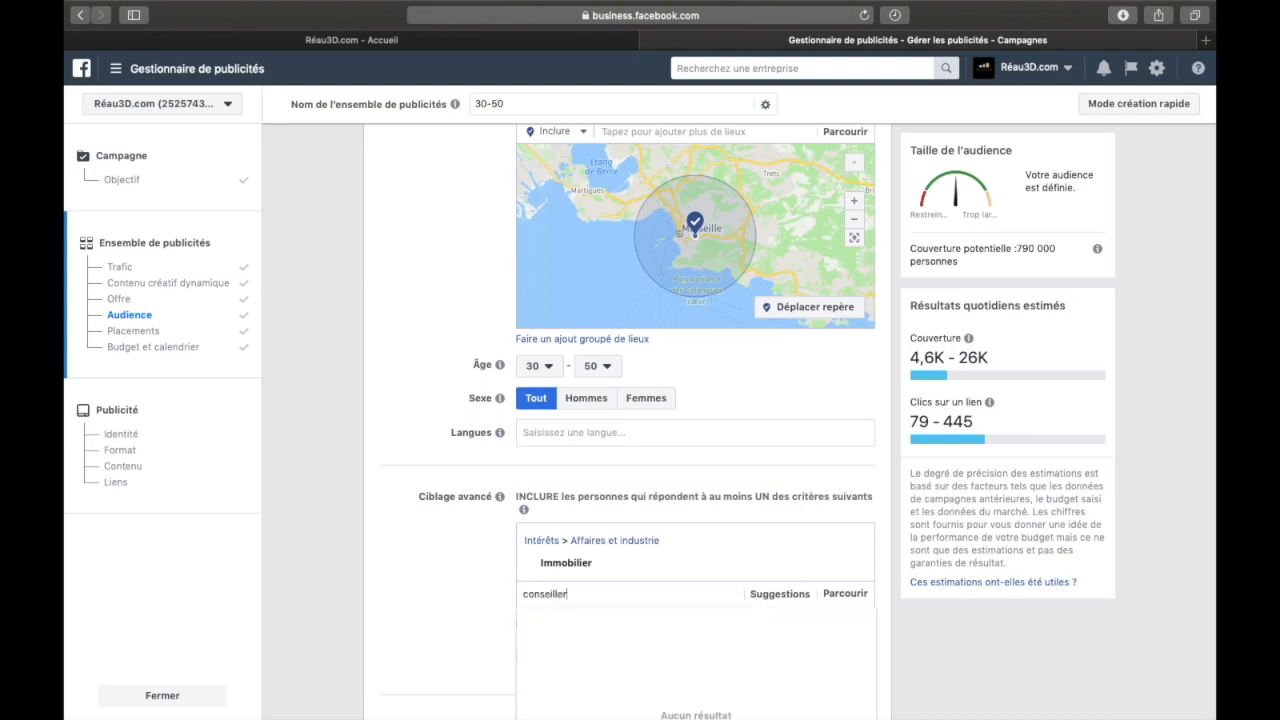
key("BackSpace")
key("BackSpace")
key("BackSpace")
key("BackSpace")
key("BackSpace")
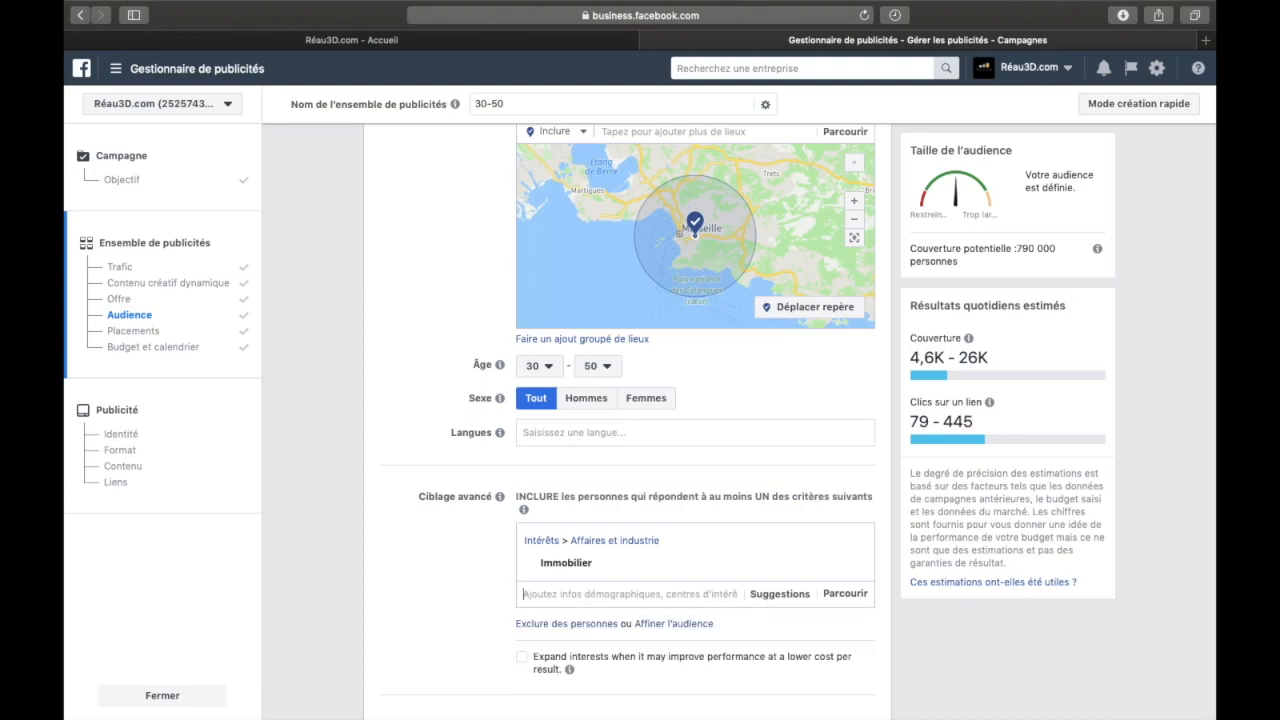
scroll(478, 425, "down", 4)
left_click(478, 425)
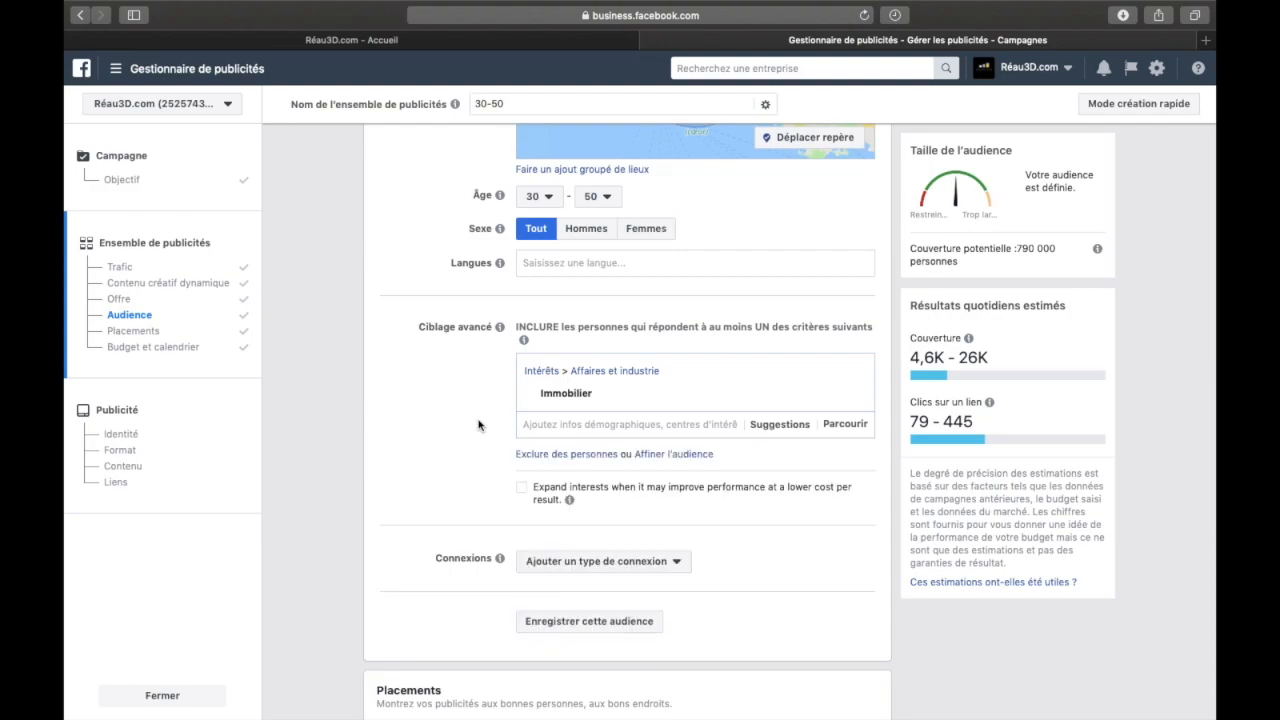
left_click(590, 429)
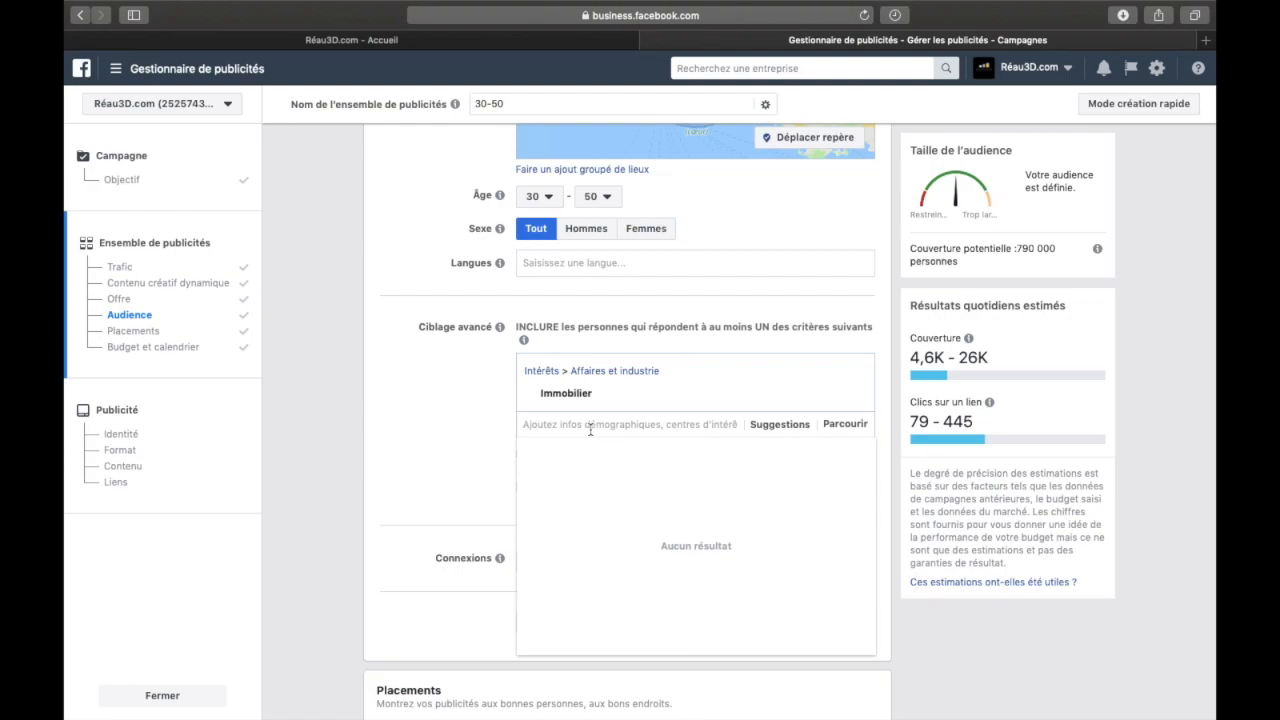
left_click(508, 421)
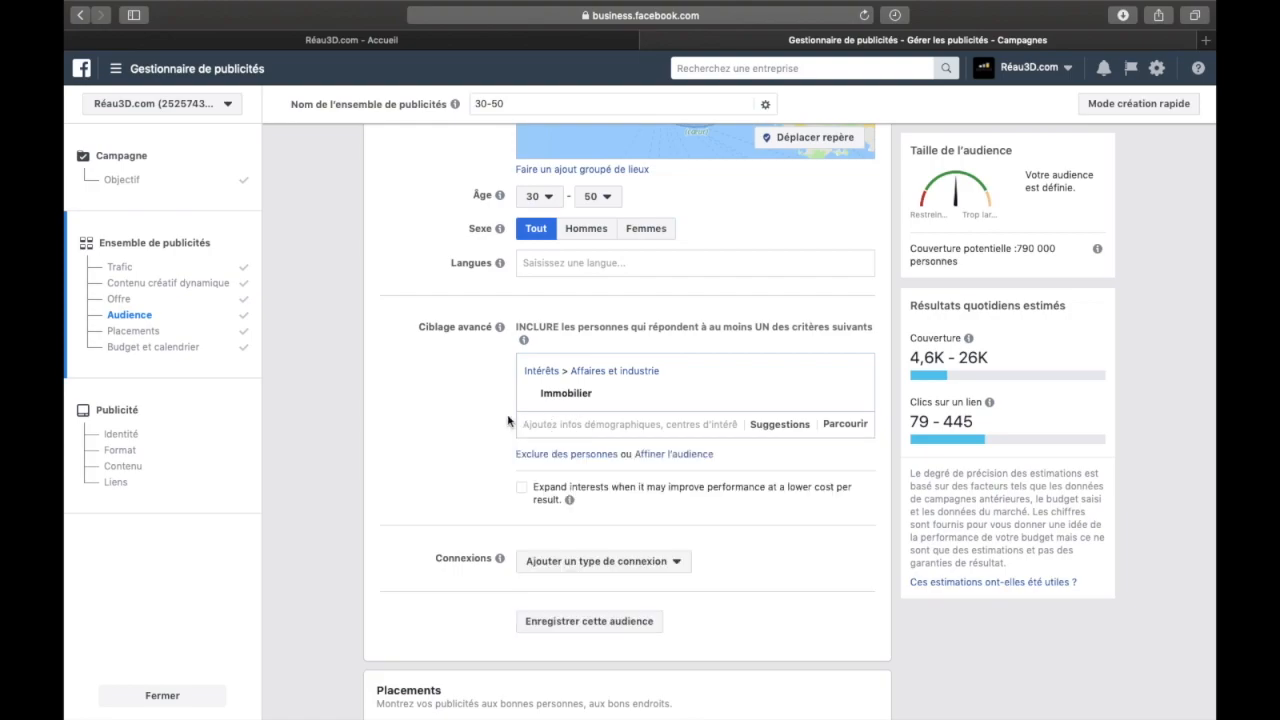
left_click(577, 423)
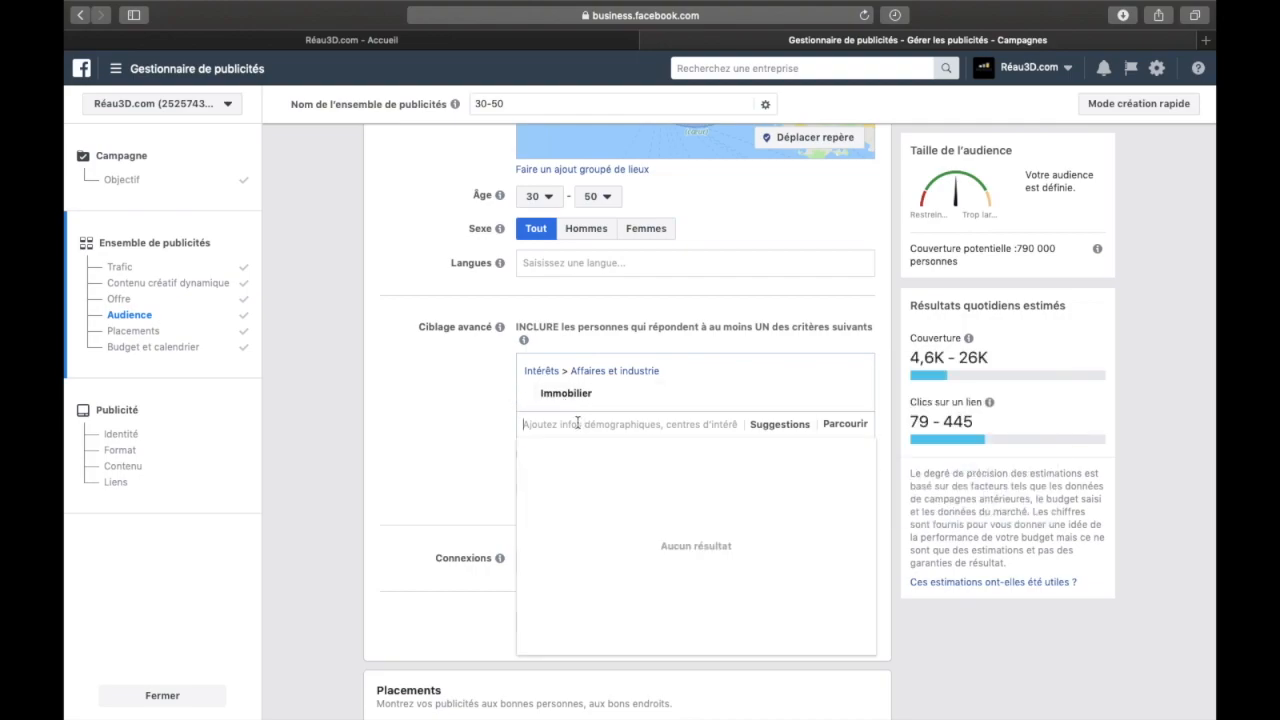
Add the suggested interests Immobilier de luxe, Maison and Décoration intérieure to the audience's detailed targeting
left_click(772, 428)
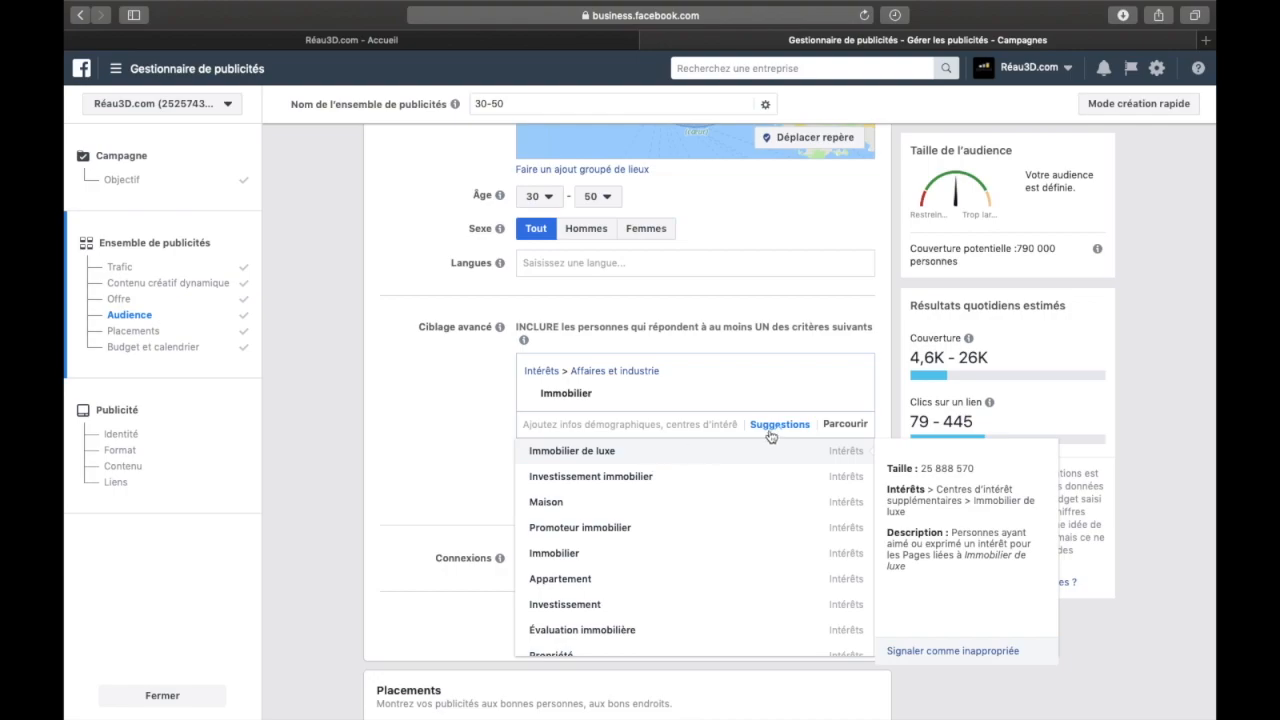
left_click(774, 450)
left_click(771, 468)
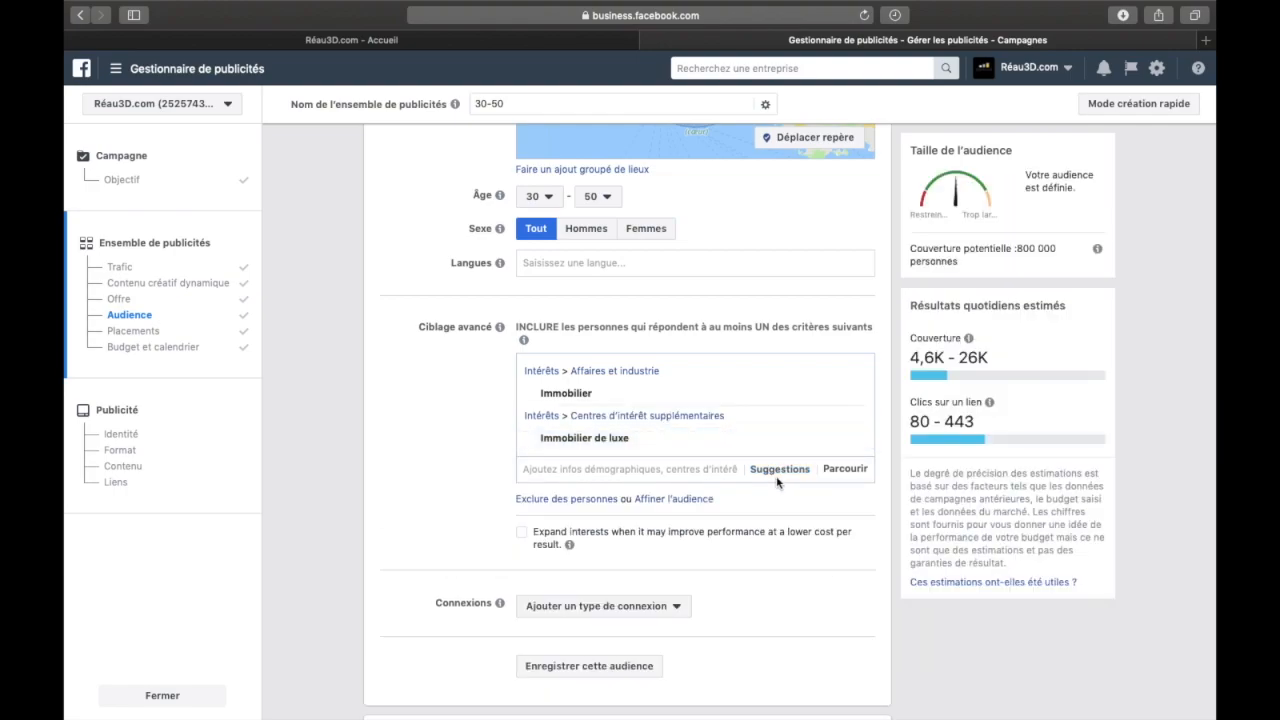
left_click(779, 471)
left_click(672, 525)
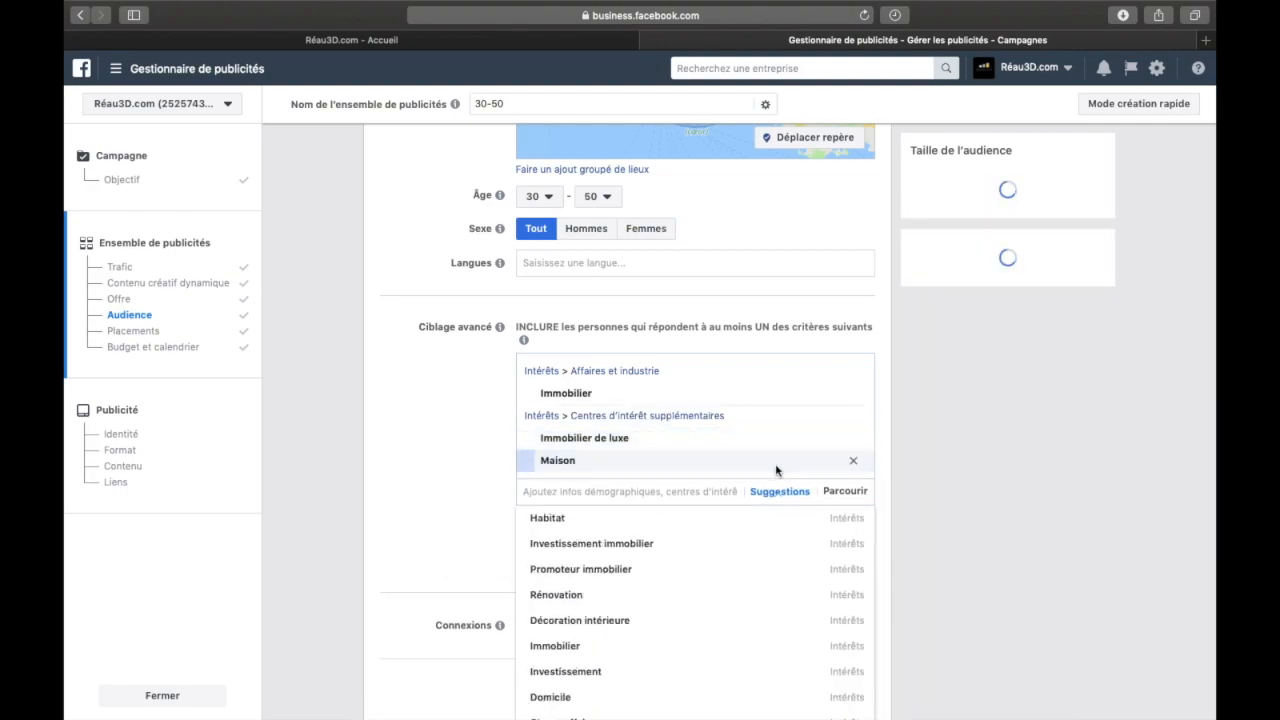
left_click(779, 491)
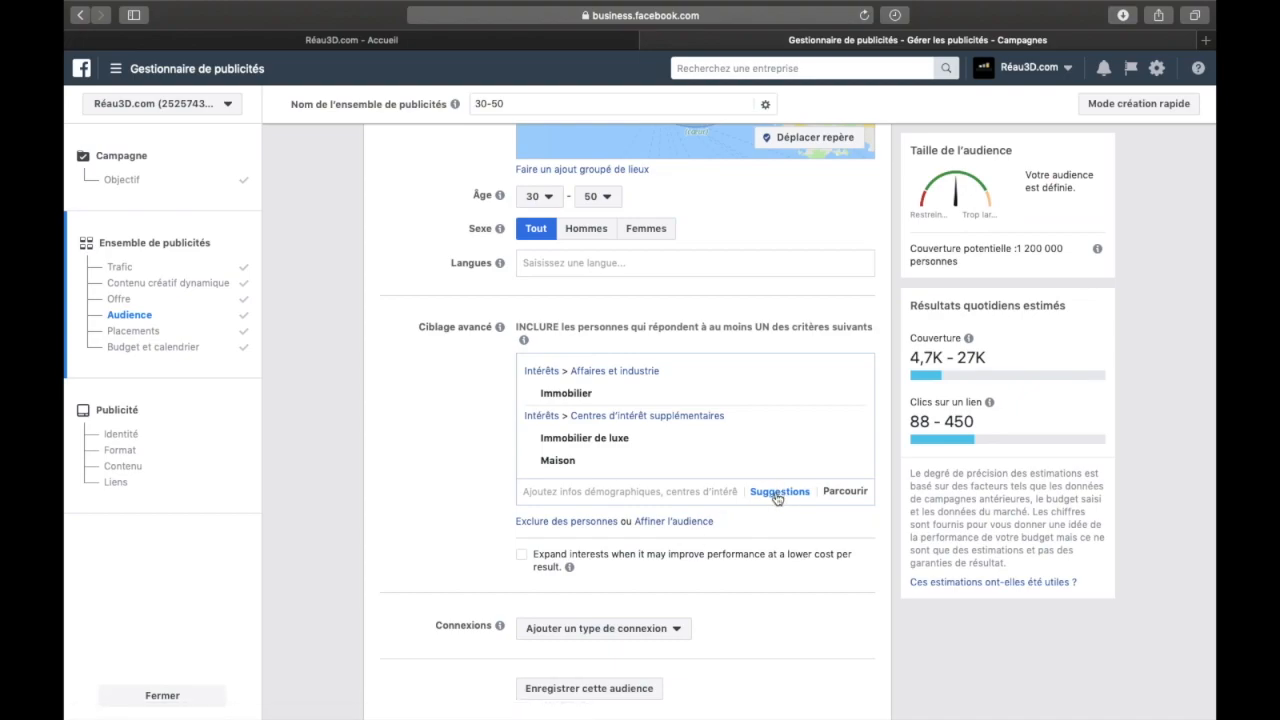
left_click(643, 619)
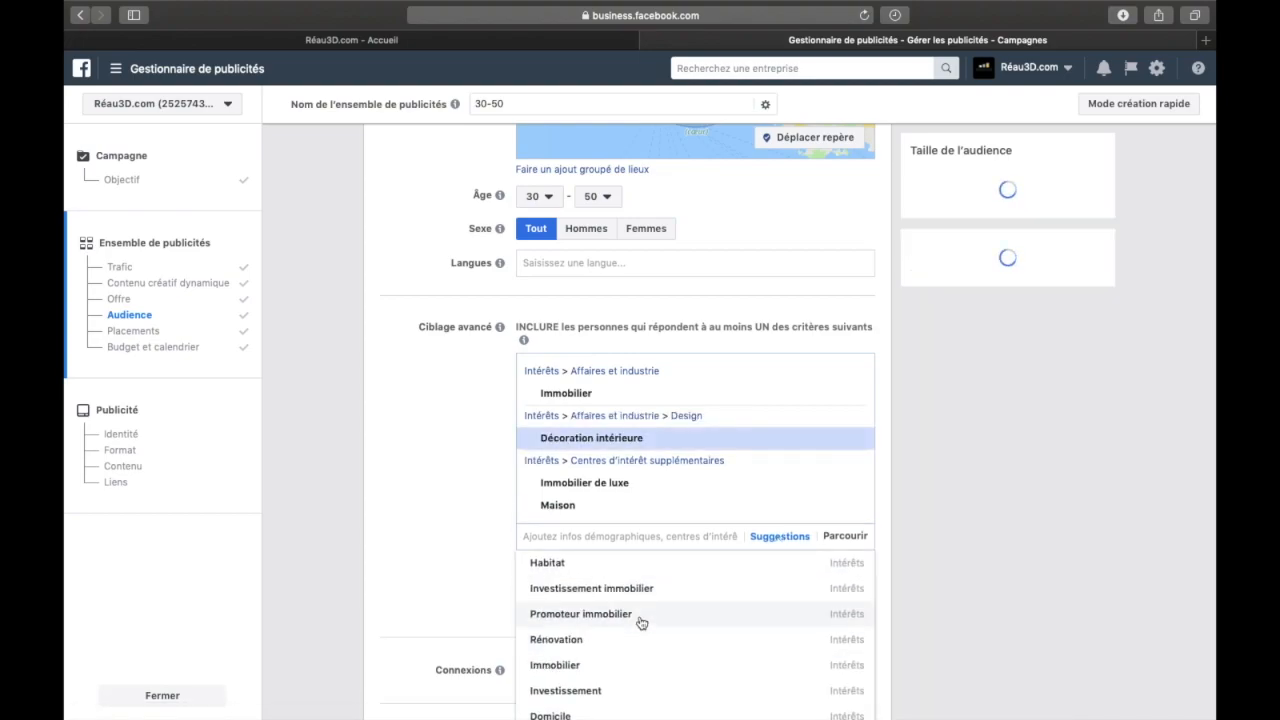
Look through the remaining suggested criteria related to the chosen detailed targeting interests
scroll(468, 447, "down", 1)
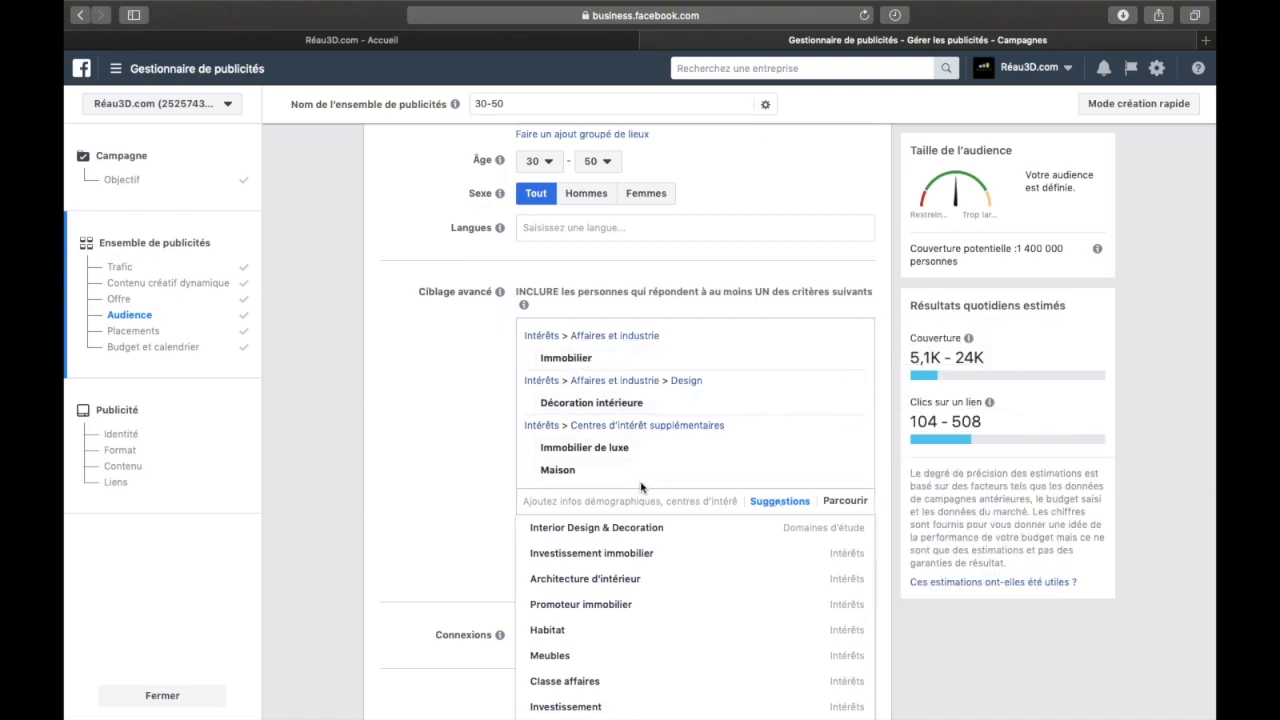
scroll(640, 487, "down", 3)
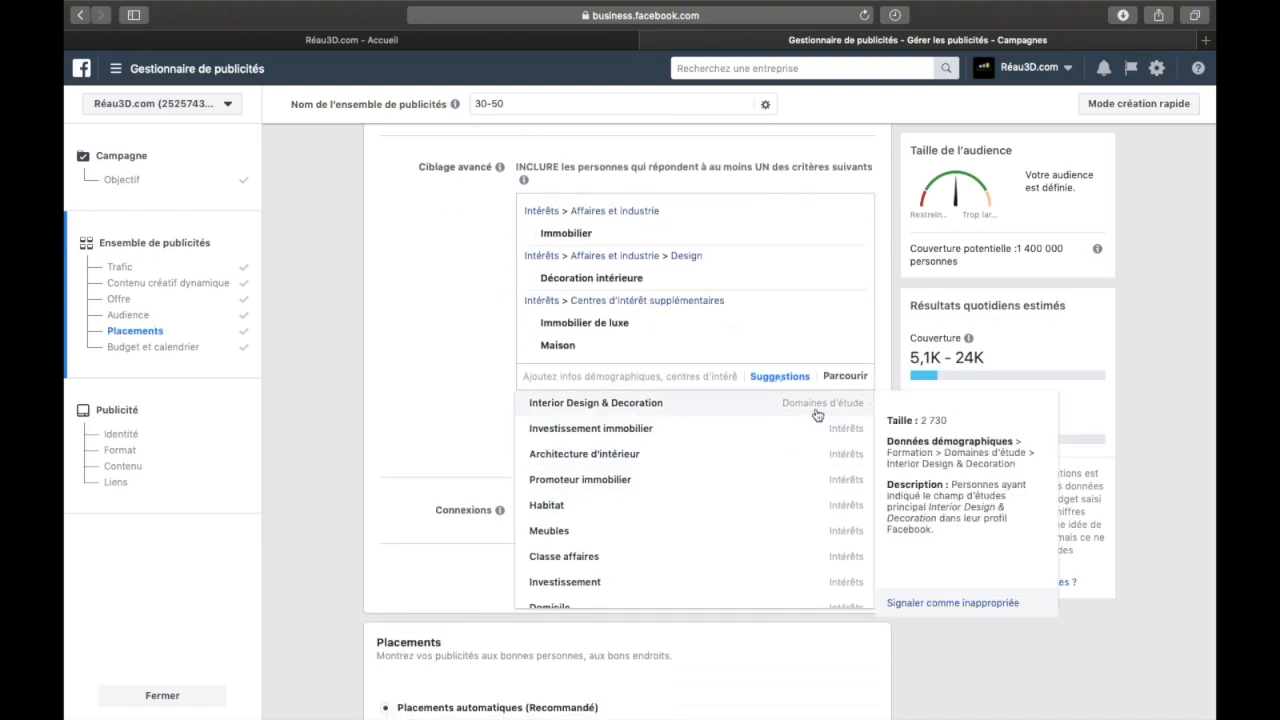
scroll(834, 508, "down", 3)
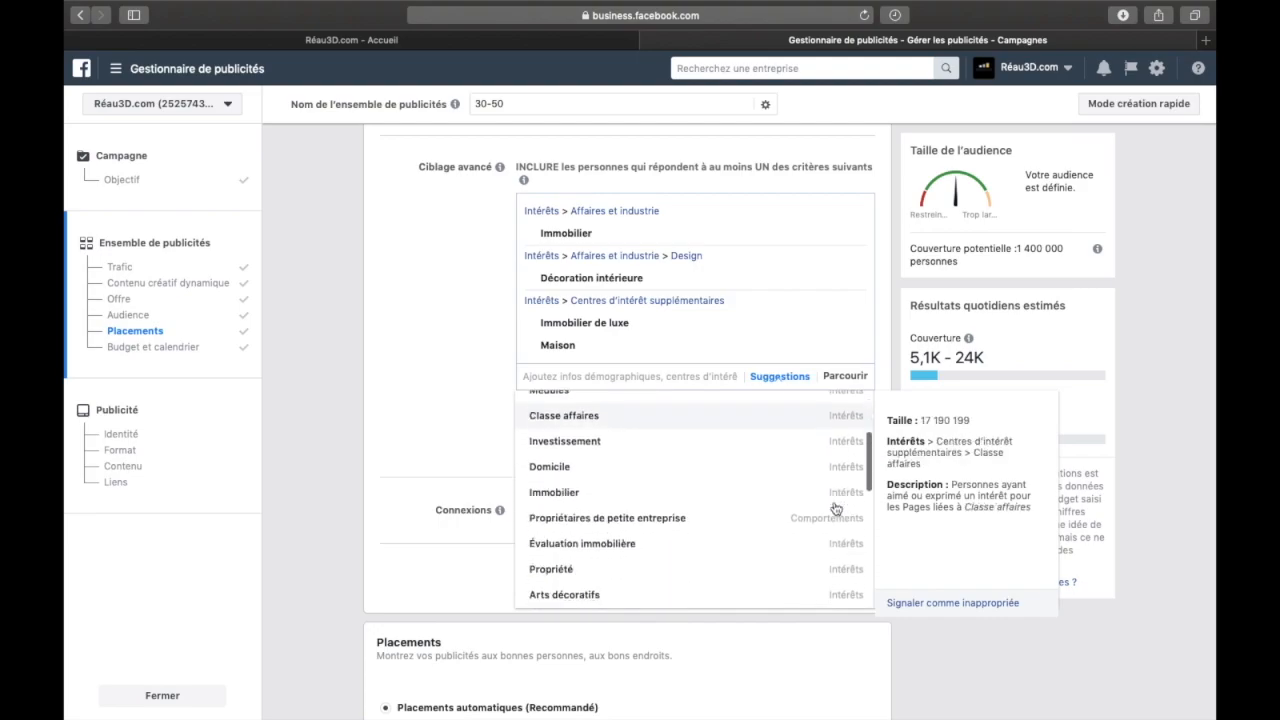
scroll(836, 509, "down", 6)
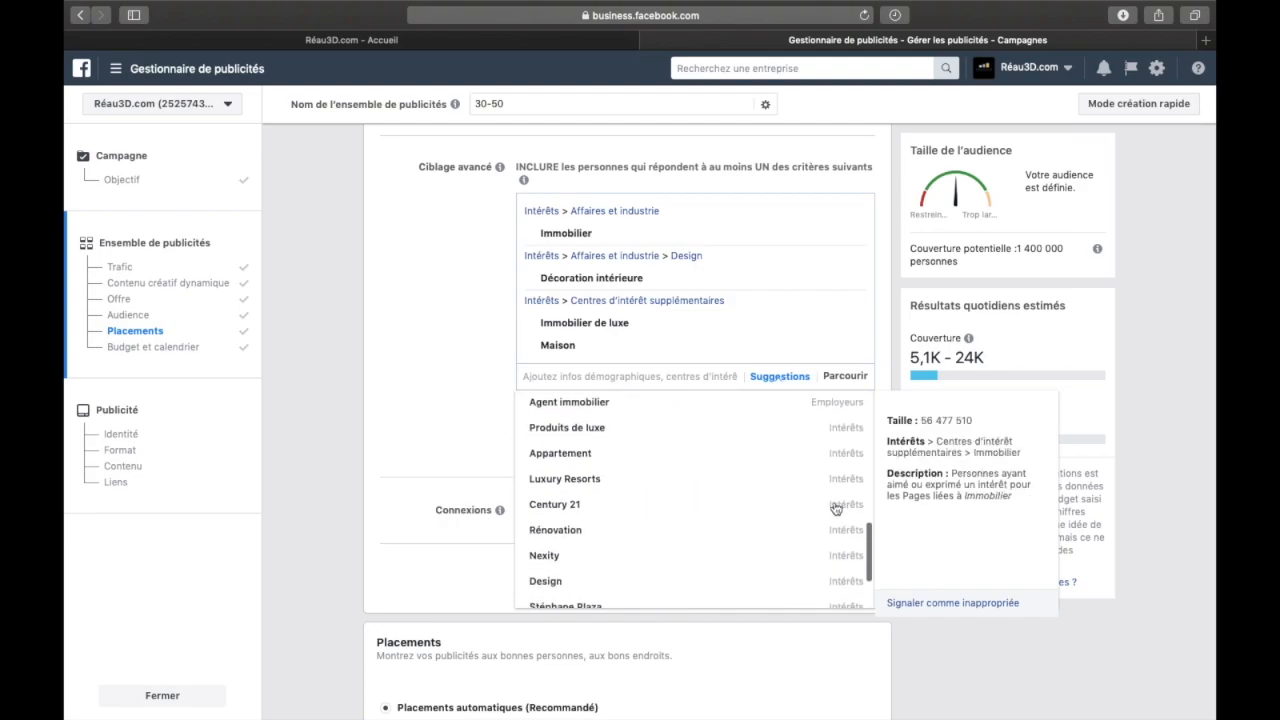
Browse the detailed targeting categories under Comportements and Intérêts
left_click(848, 379)
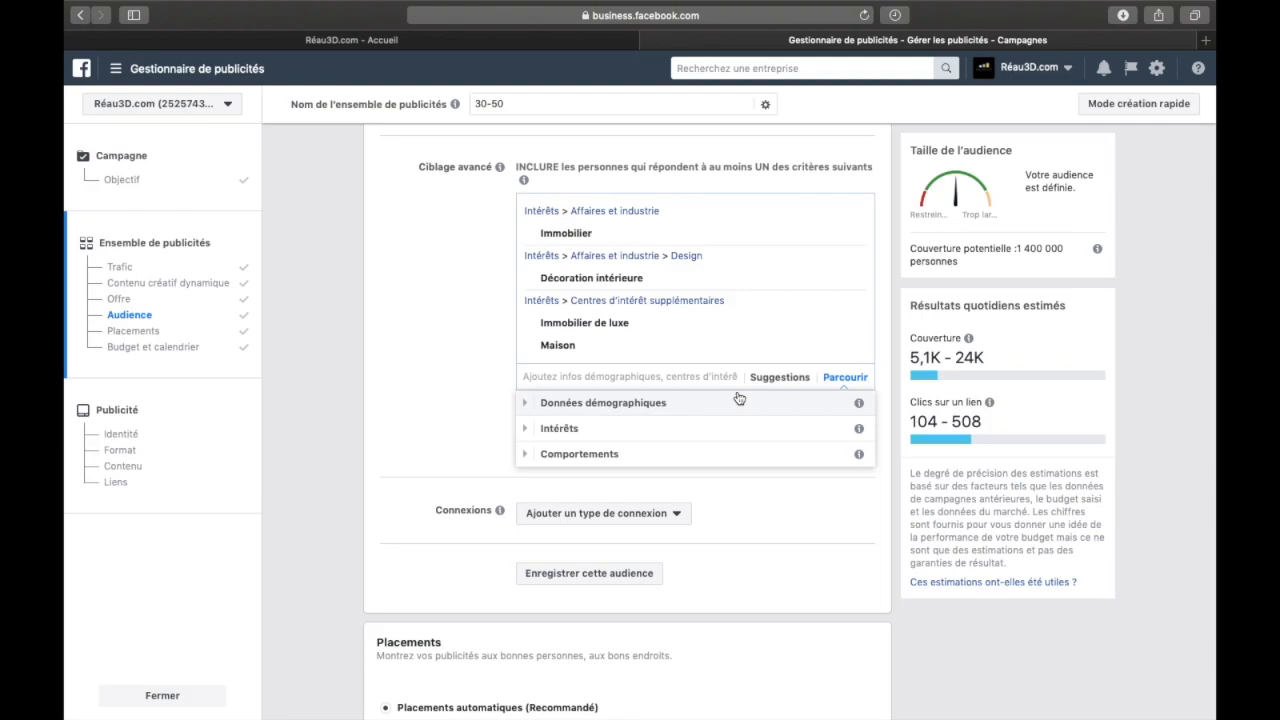
left_click(529, 454)
scroll(537, 480, "down", 3)
scroll(540, 508, "down", 3)
scroll(543, 485, "up", 3)
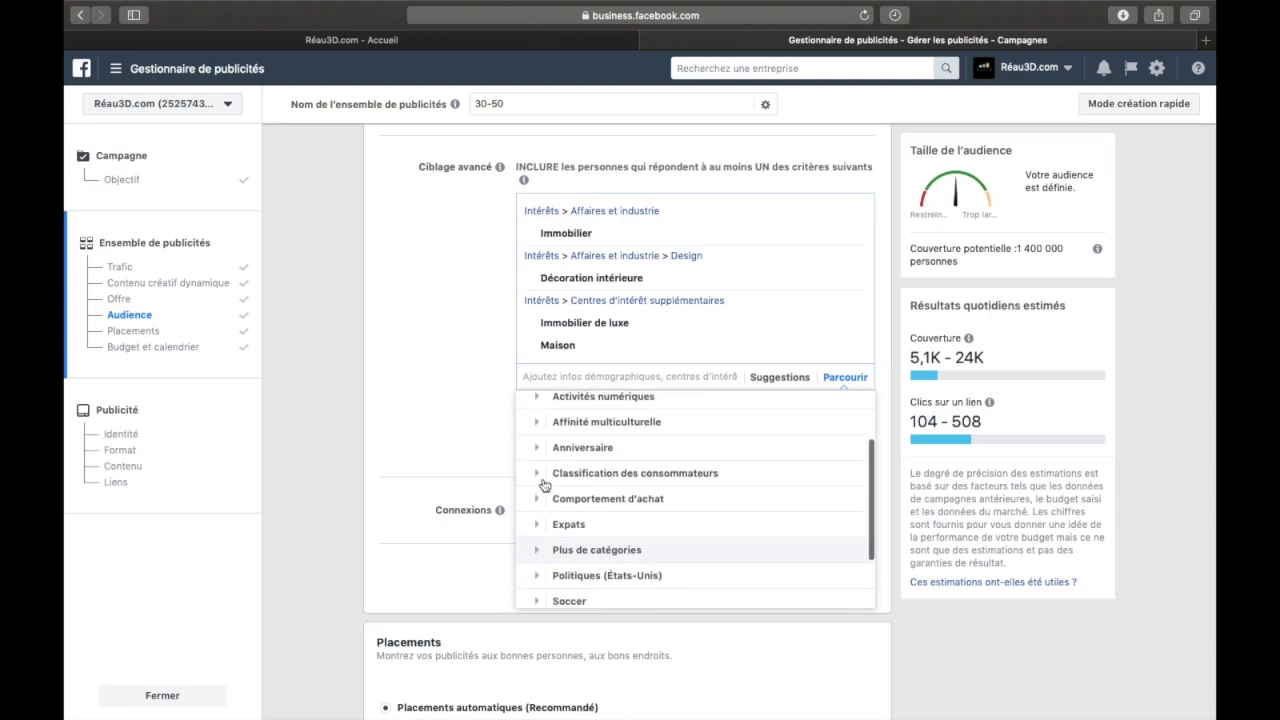
scroll(543, 485, "up", 5)
left_click(535, 548)
scroll(540, 560, "down", 5)
scroll(576, 492, "up", 1)
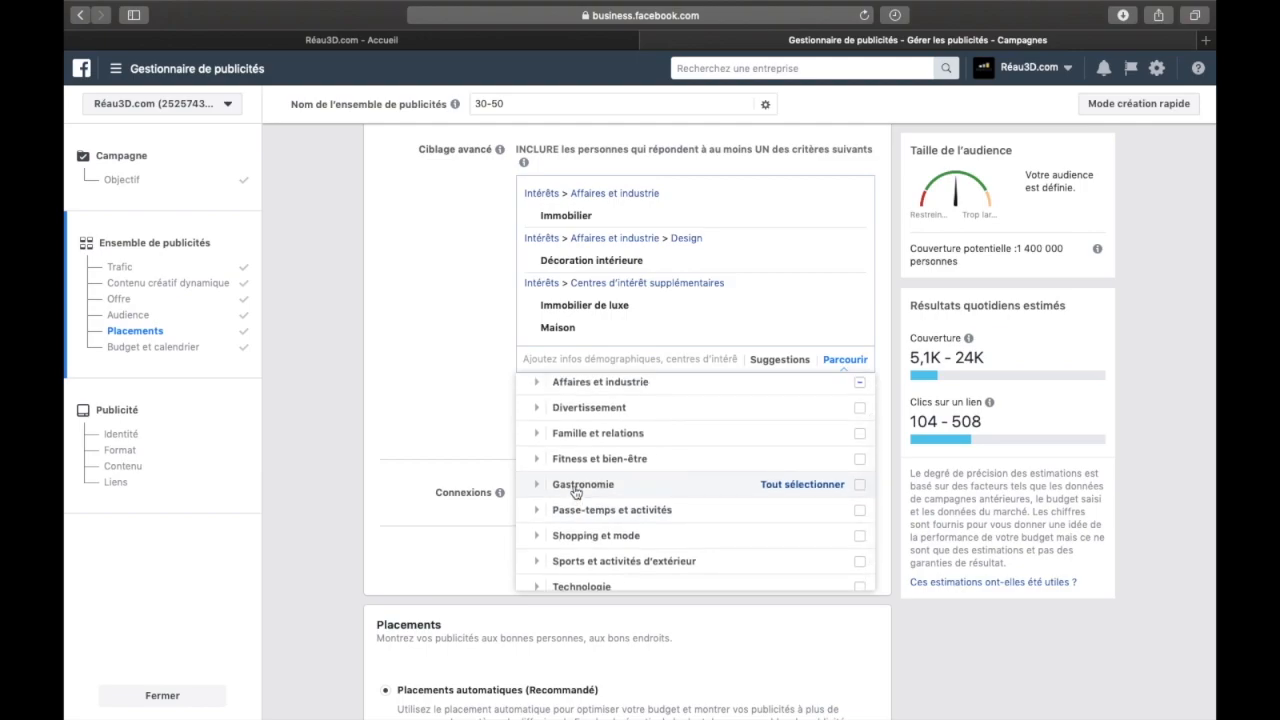
Add the Comédies interest from Divertissement > Films to the detailed targeting, and remove it again
scroll(576, 488, "up", 1)
left_click(537, 436)
left_click(548, 411)
left_click(587, 416)
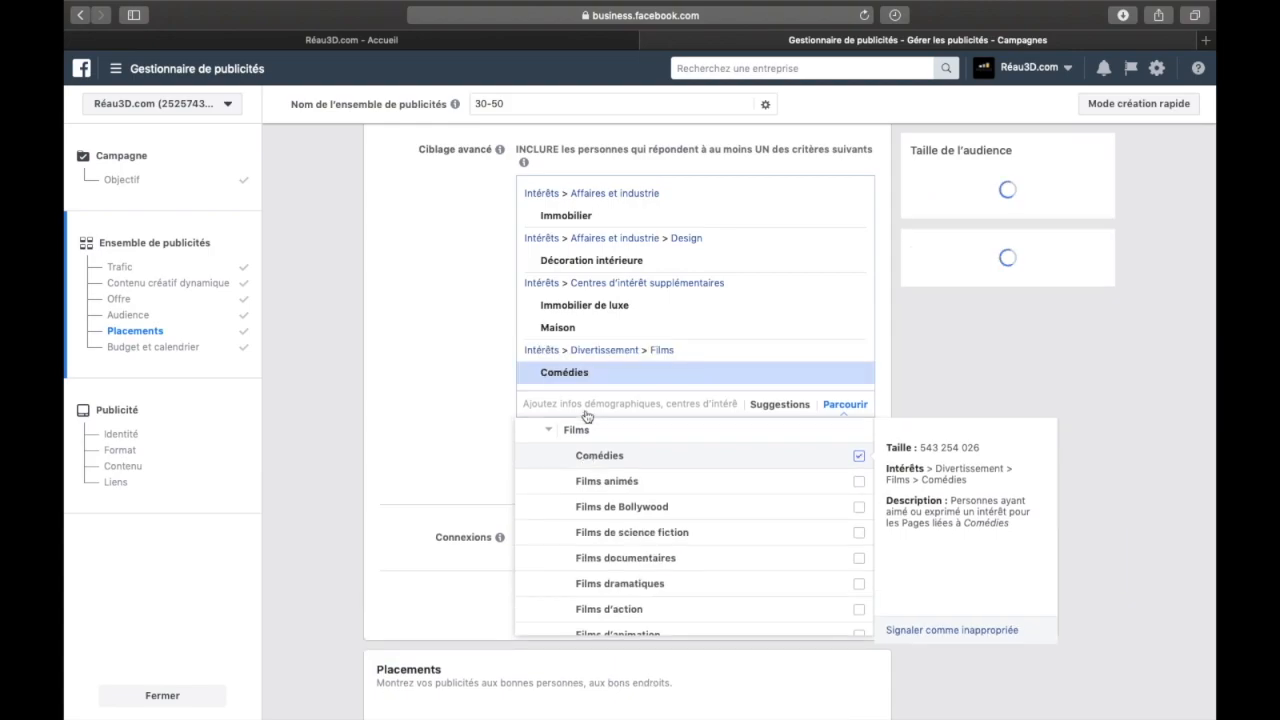
left_click(463, 405)
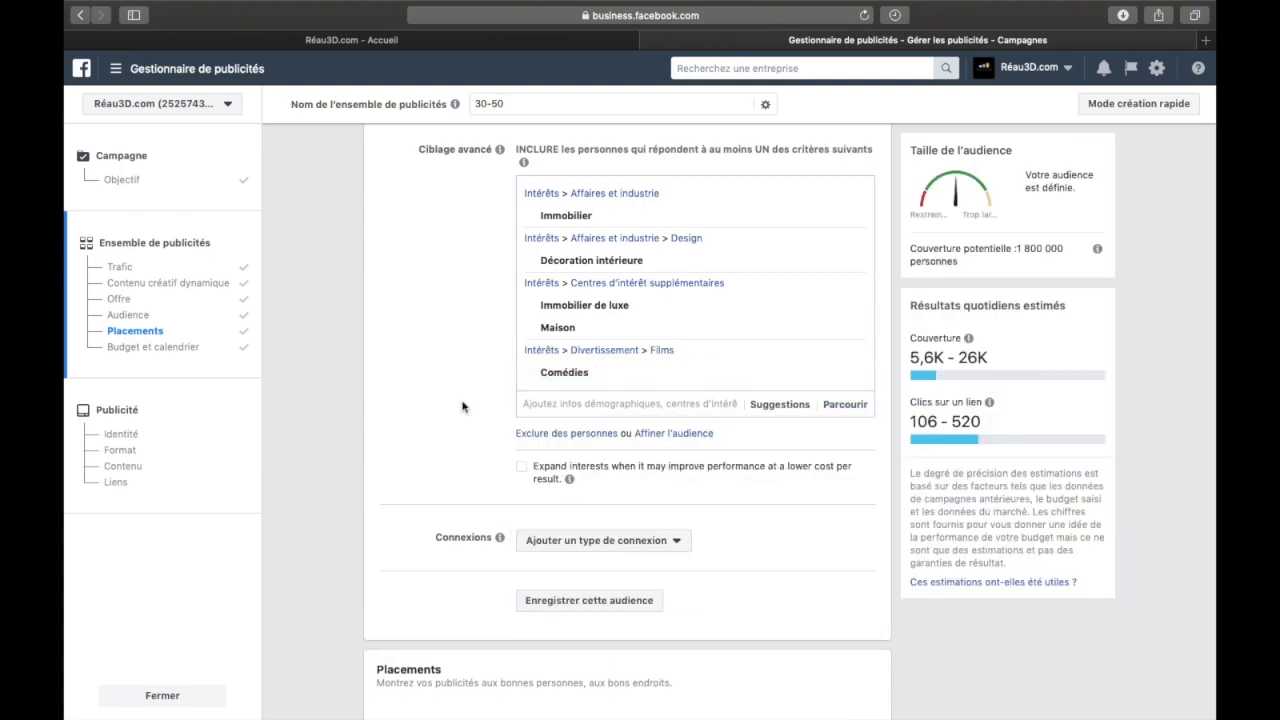
left_click(853, 372)
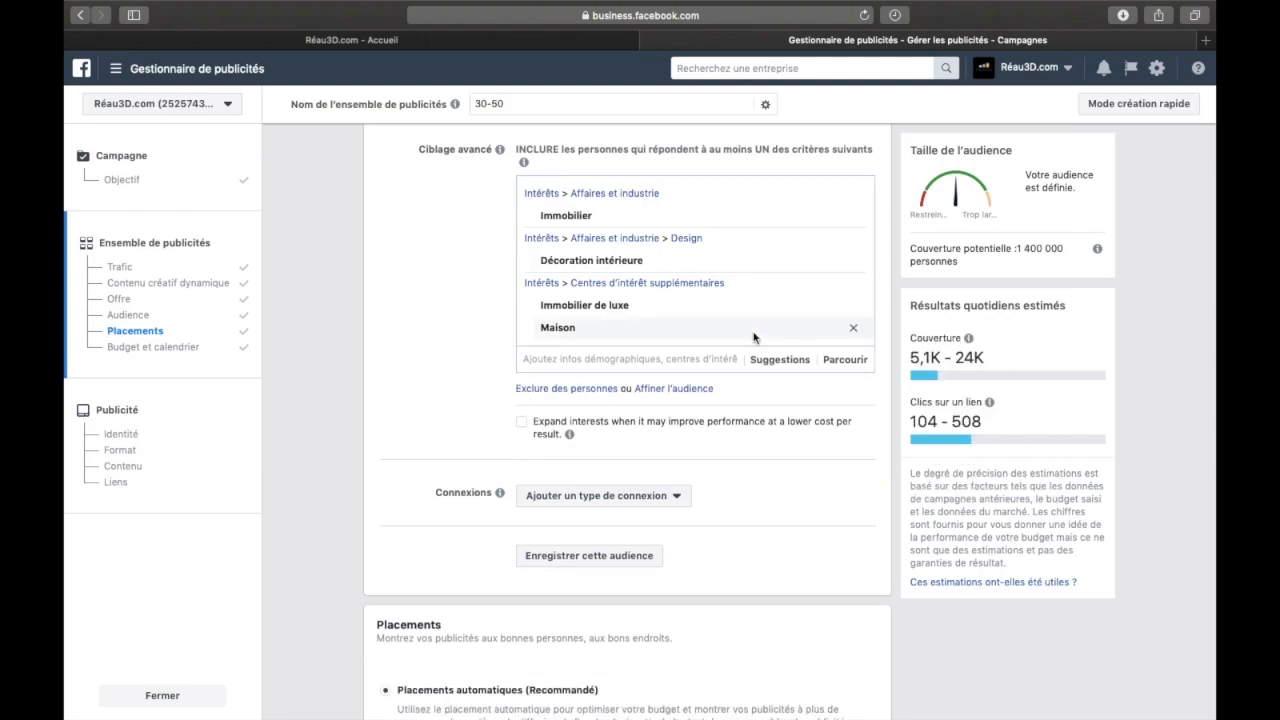
Browse the Données démographiques categories available for detailed targeting, and close the list
left_click(845, 359)
left_click(746, 396)
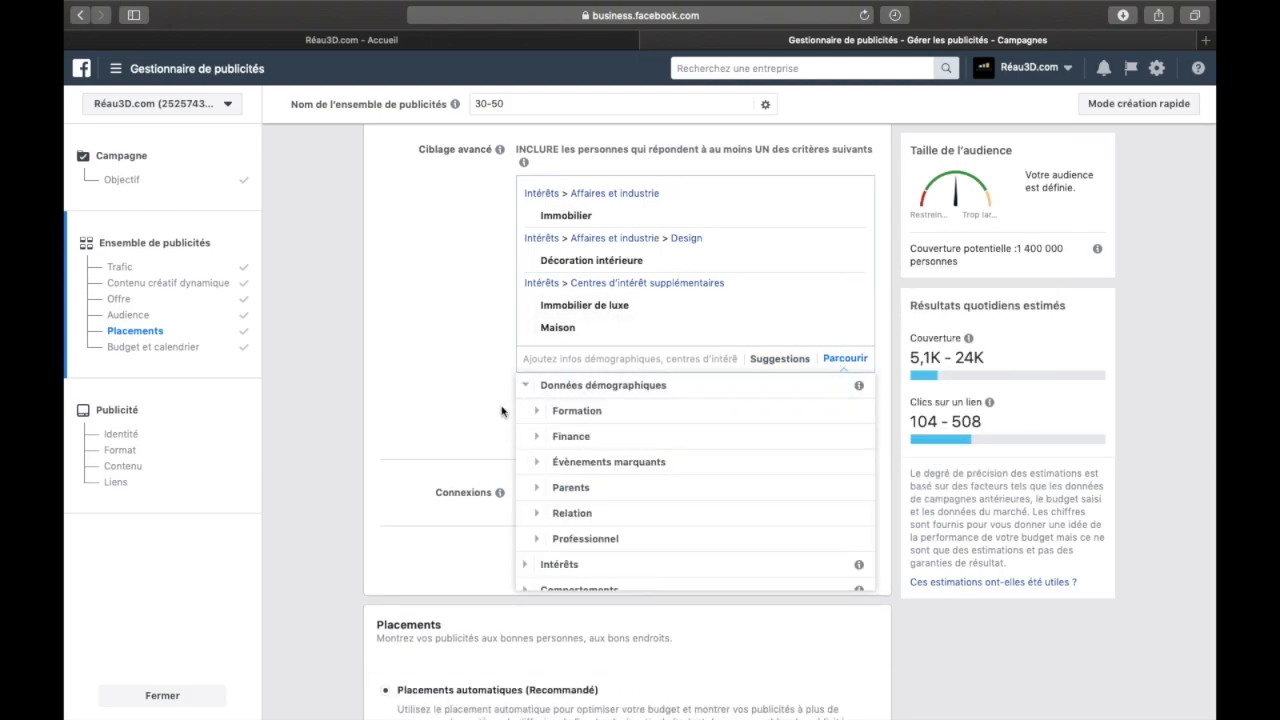
left_click(482, 374)
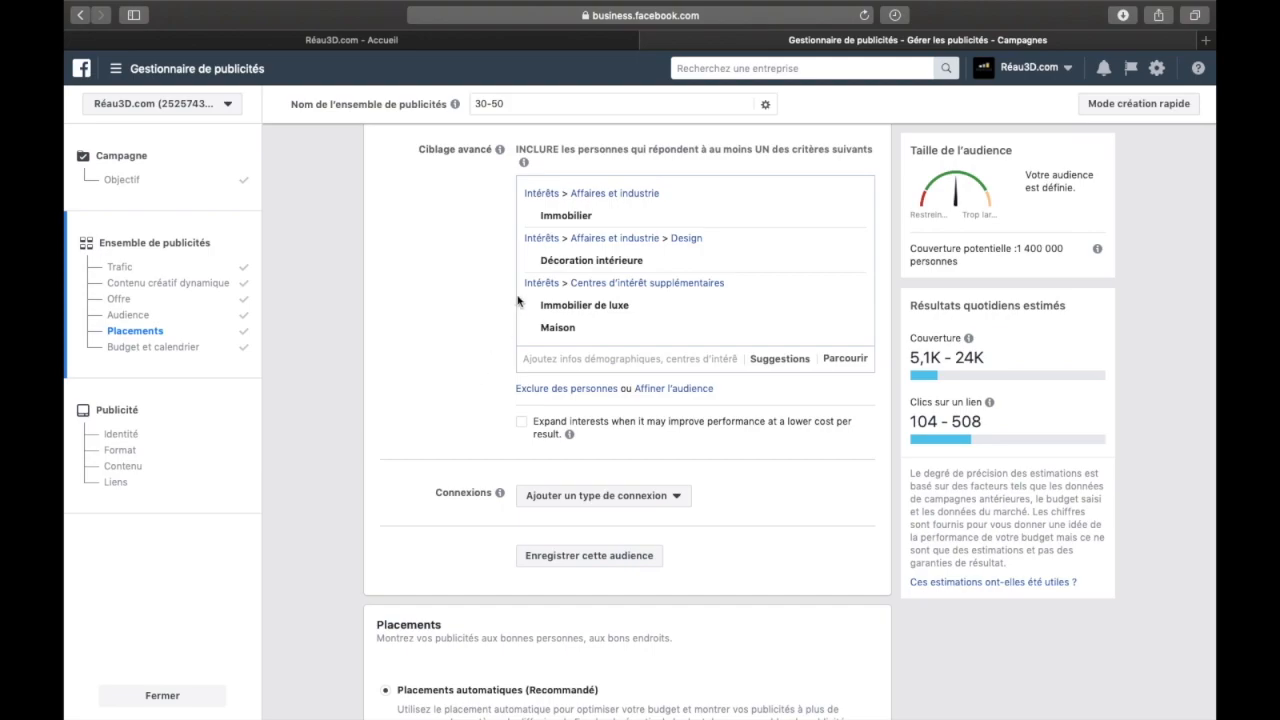
Remove the Centres d'intérêt supplémentaires group and the Décoration intérieure interest from the detailed targeting
scroll(516, 300, "up", 2)
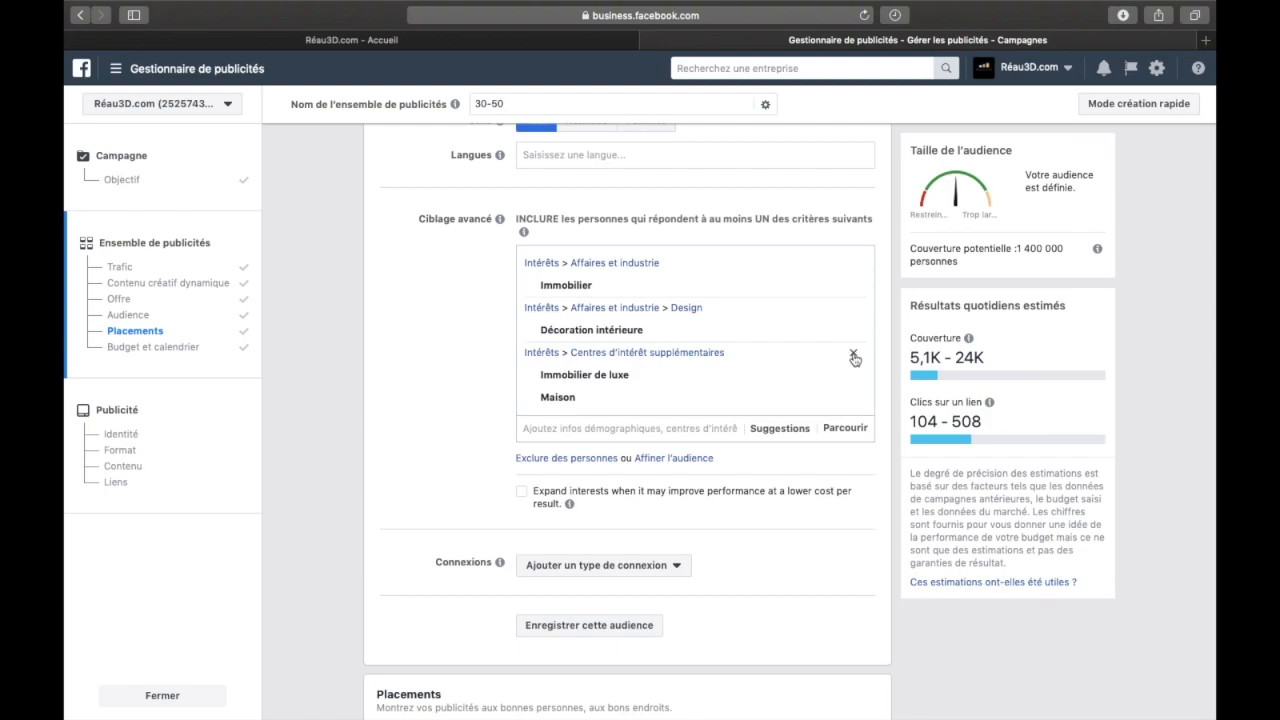
left_click(854, 358)
left_click(852, 311)
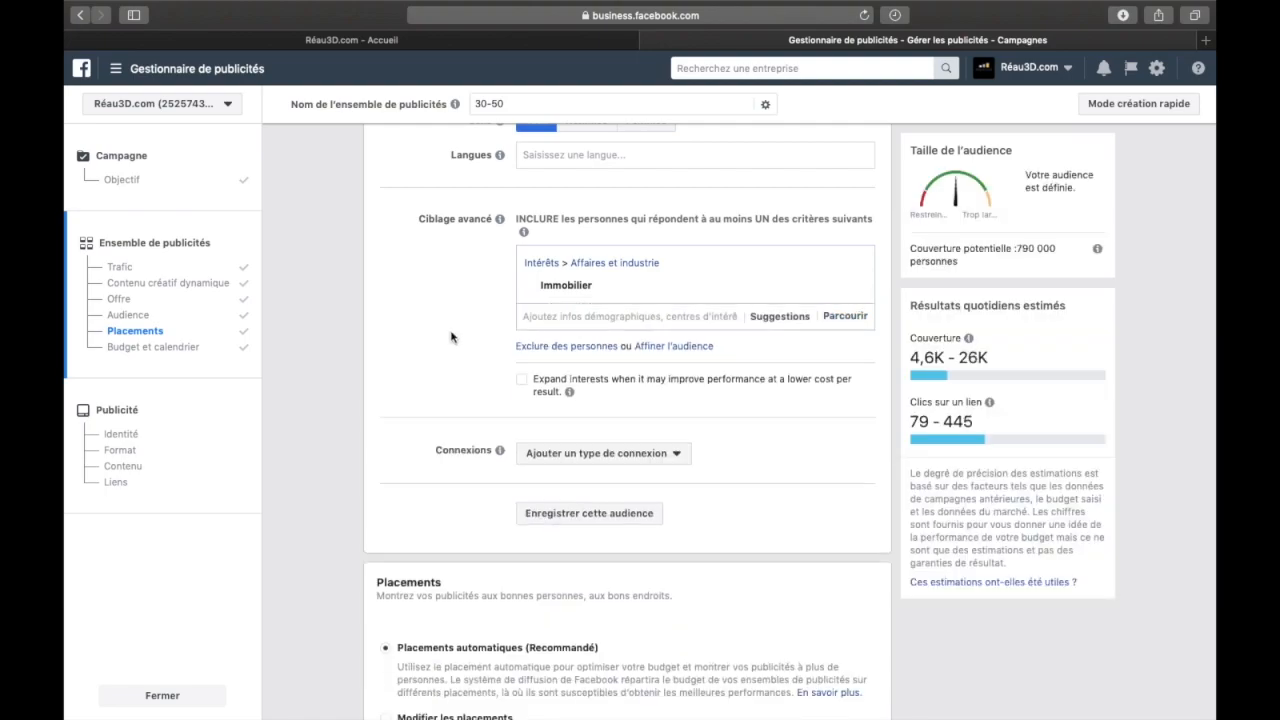
Narrow the audience with an additional required criterion, the Agent immobilier interest found by searching for "agent immobilier"
left_click(668, 346)
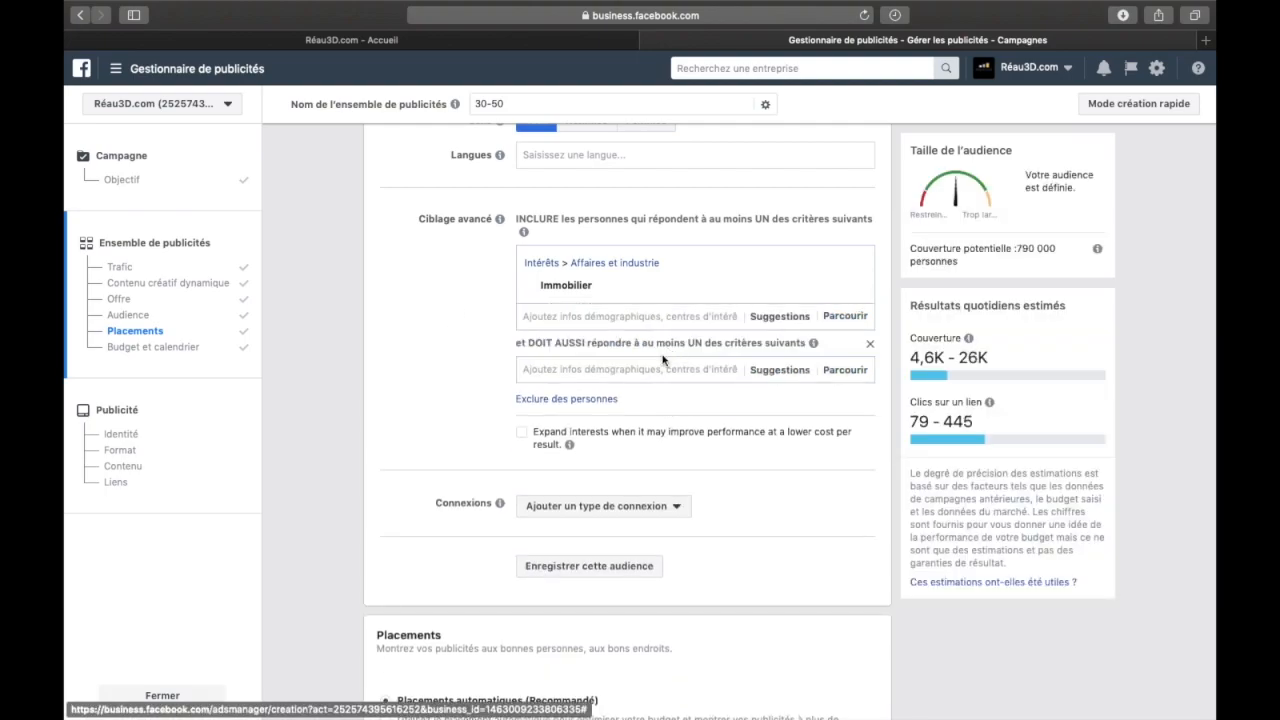
left_click(643, 370)
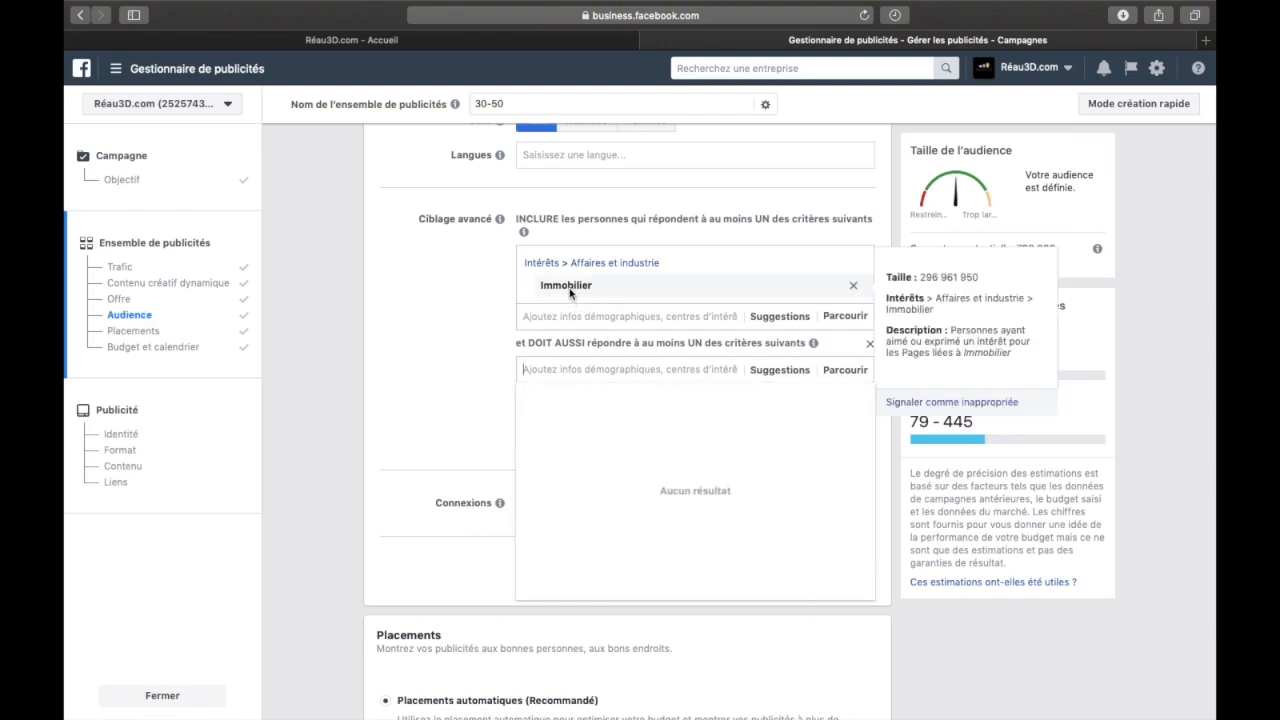
type("a")
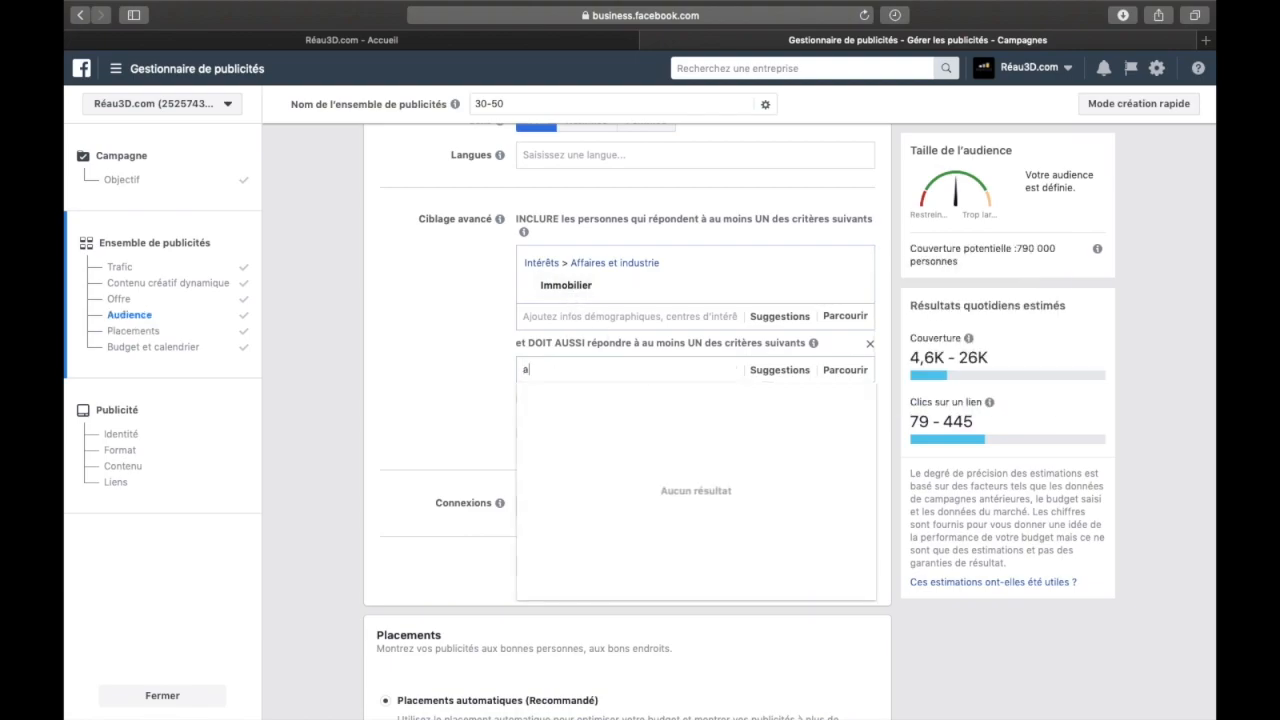
type("gent immobilier")
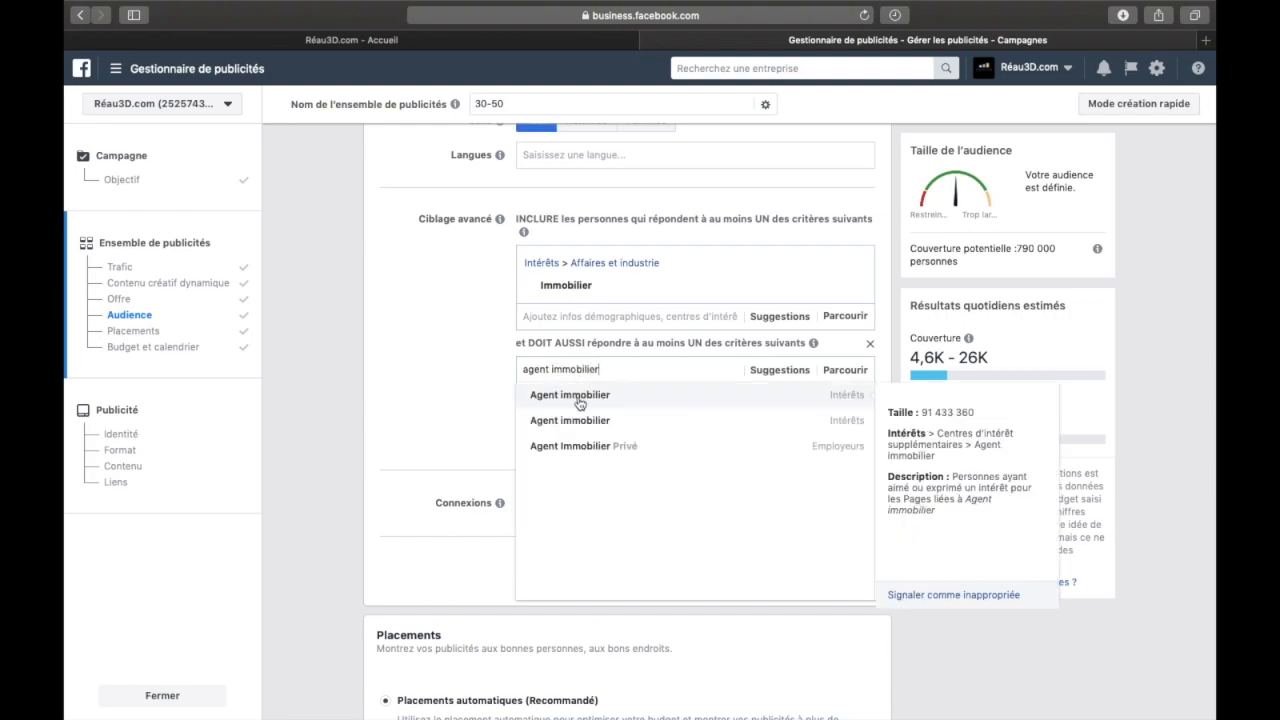
left_click(579, 400)
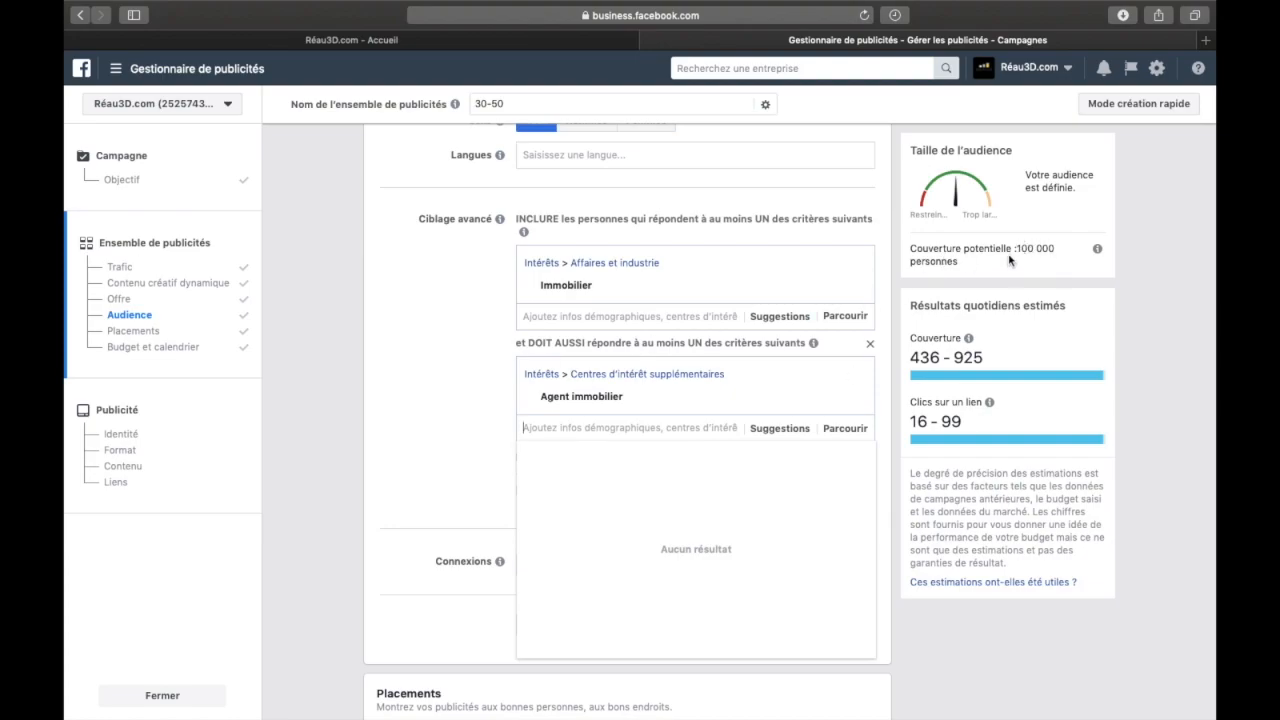
left_click(480, 385)
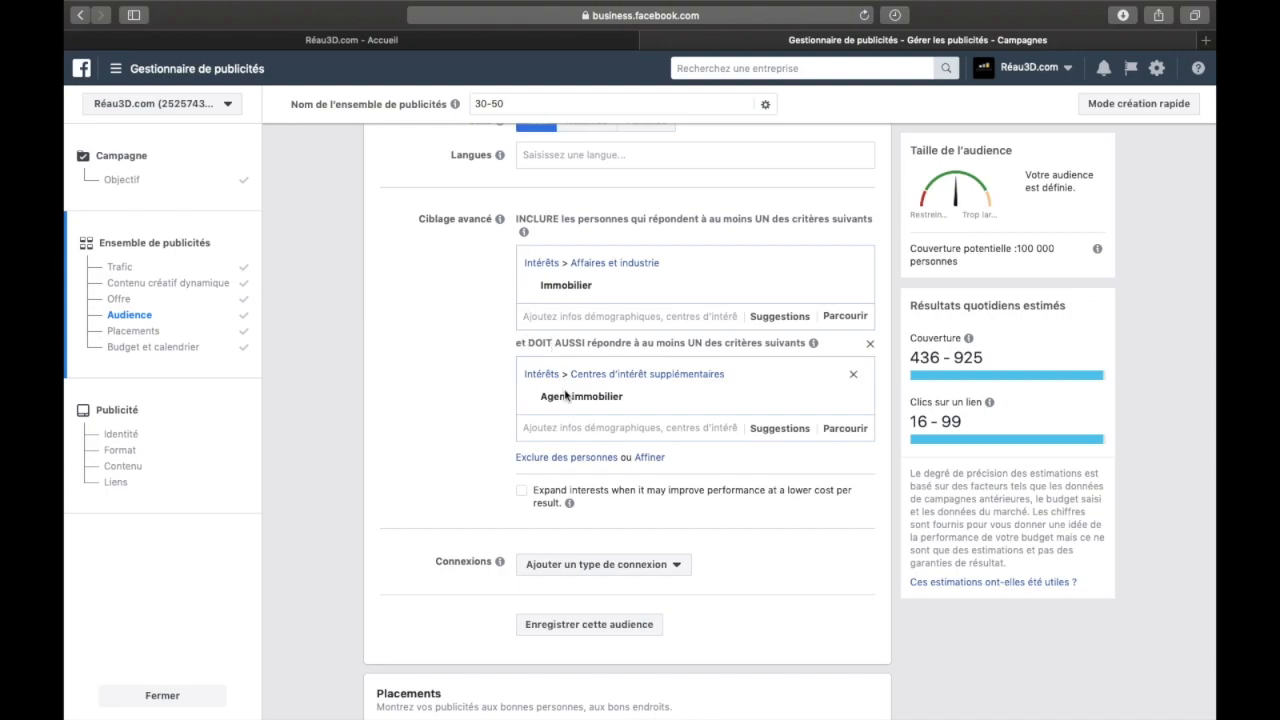
Remove the Agent immobilier and Immobilier interests and delete the additional narrowing condition from the detailed targeting
mouse_move(555, 288)
mouse_move(548, 406)
scroll(477, 370, "up", 2)
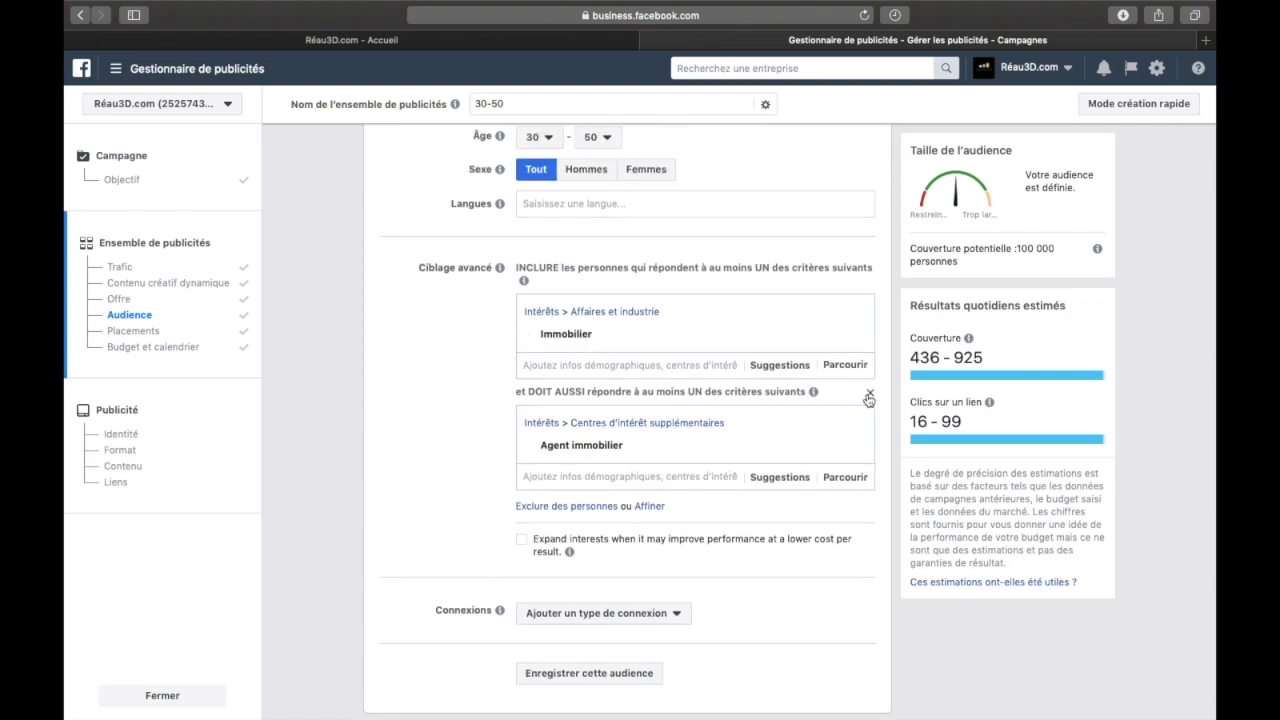
mouse_move(709, 442)
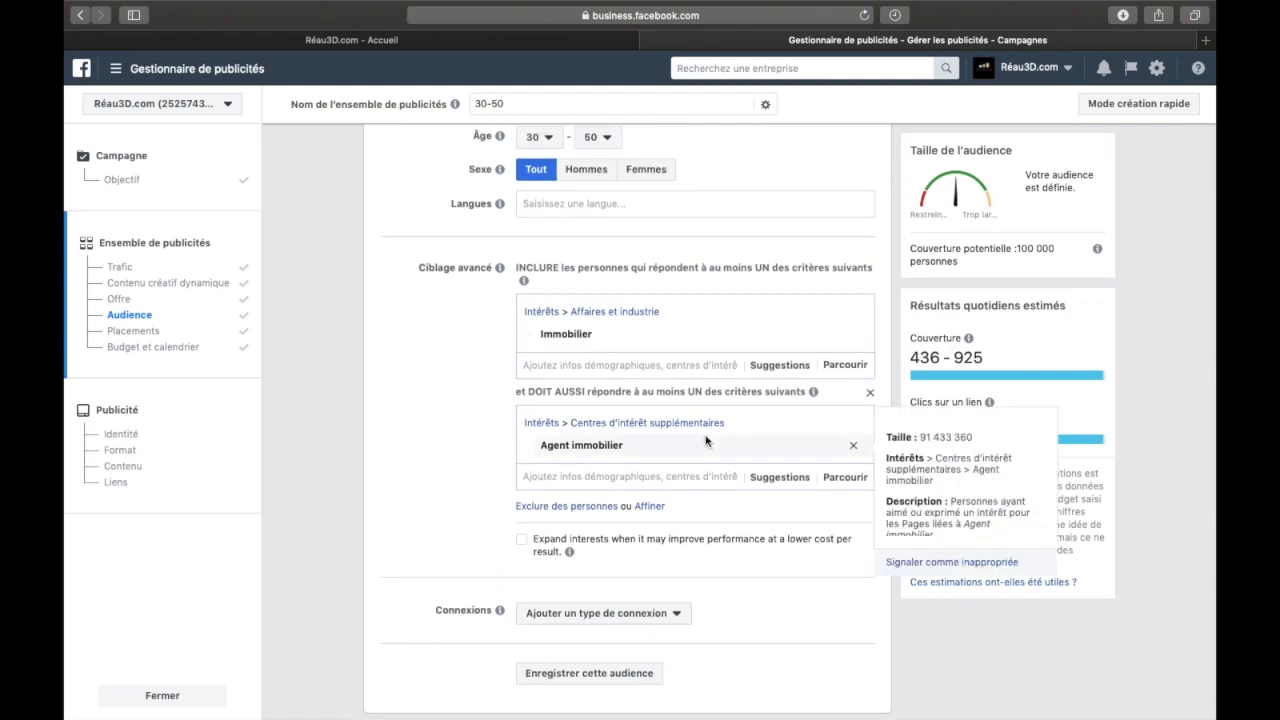
left_click(853, 447)
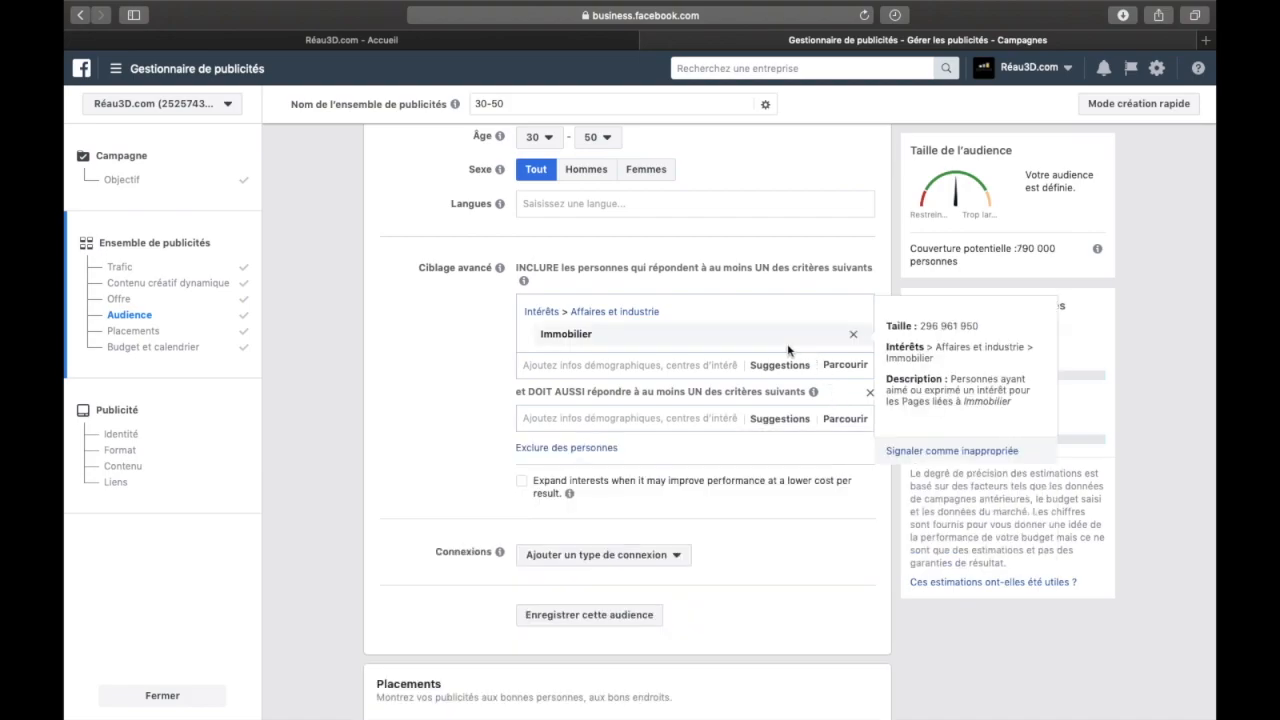
left_click(854, 336)
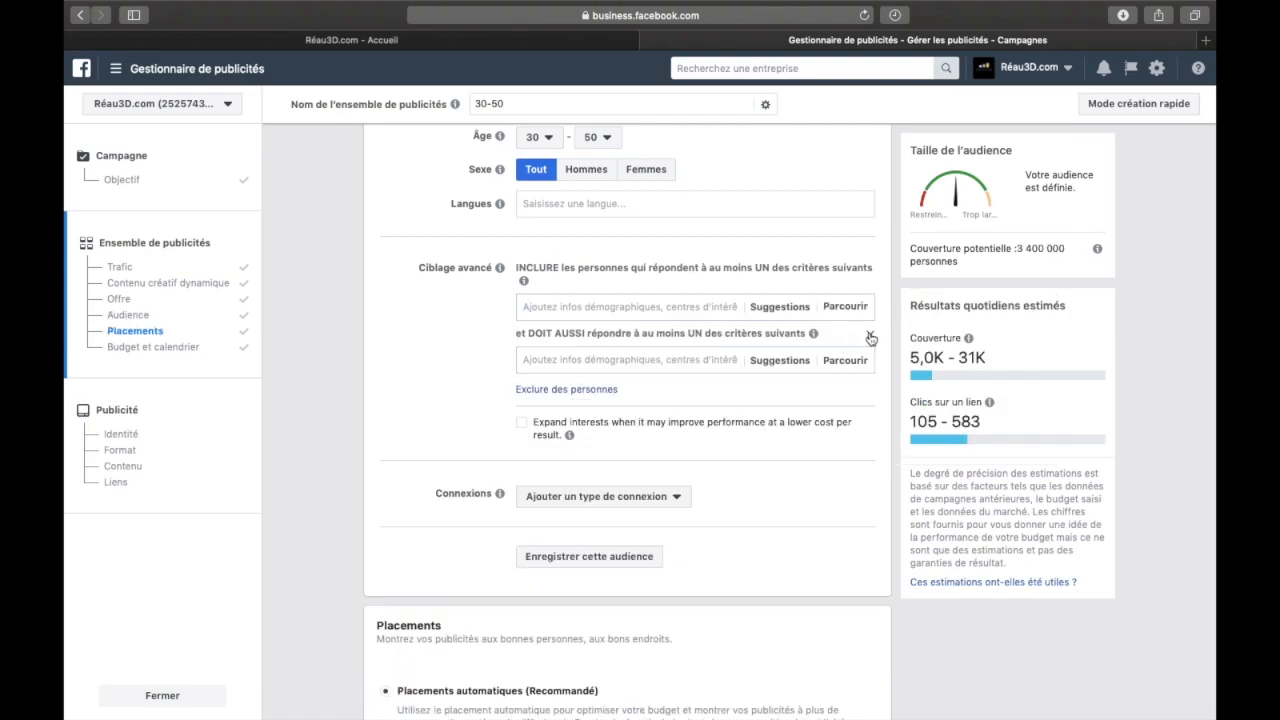
left_click(870, 340)
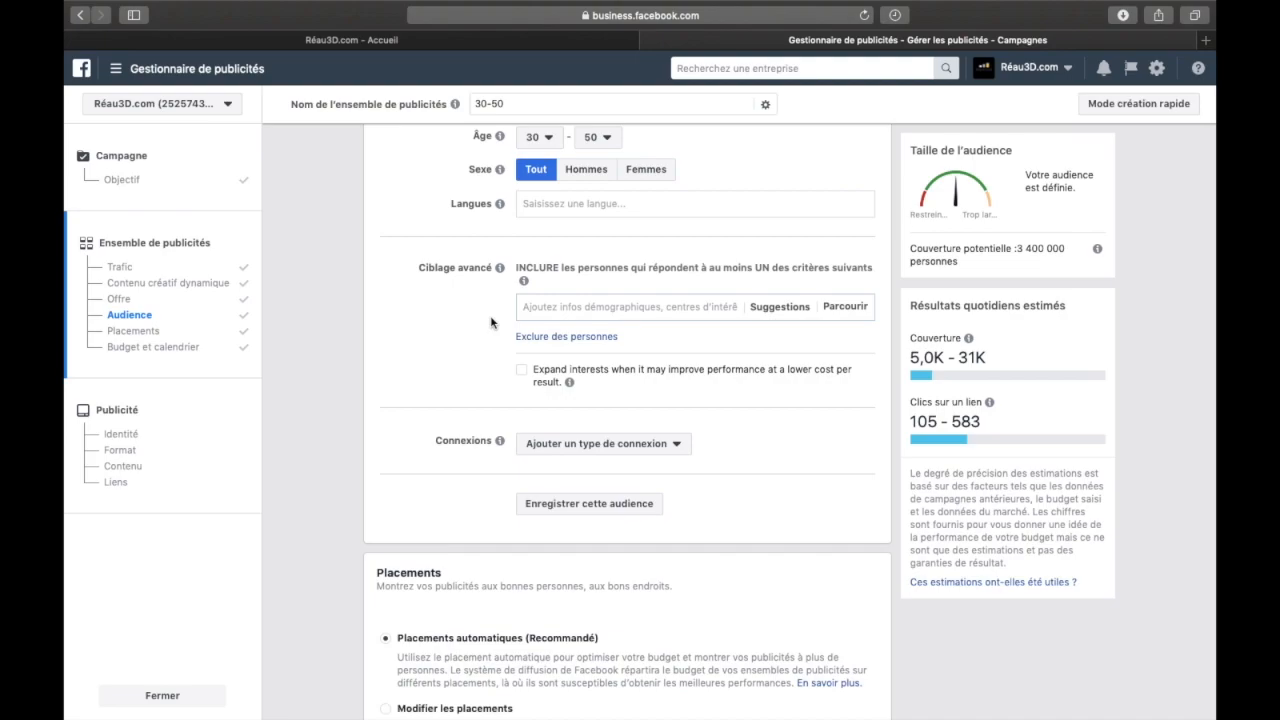
left_click(542, 305)
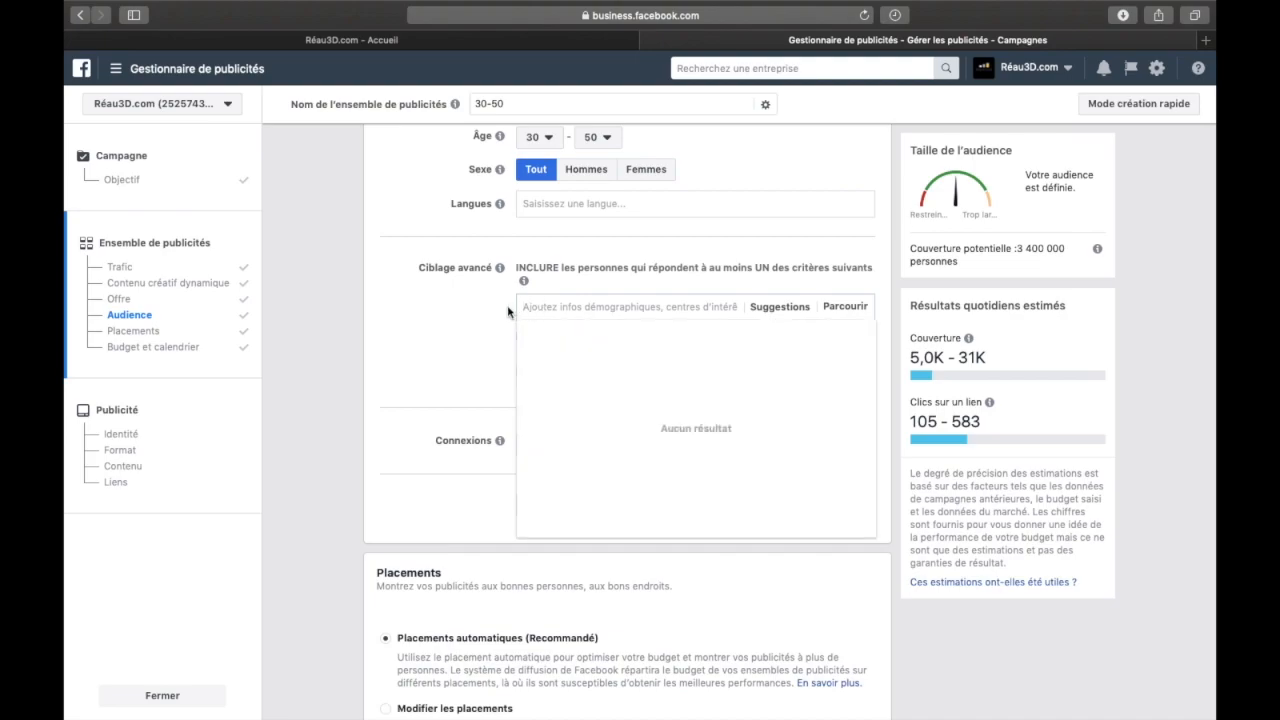
left_click(510, 312)
left_click(540, 307)
left_click(509, 311)
left_click(533, 305)
left_click(510, 309)
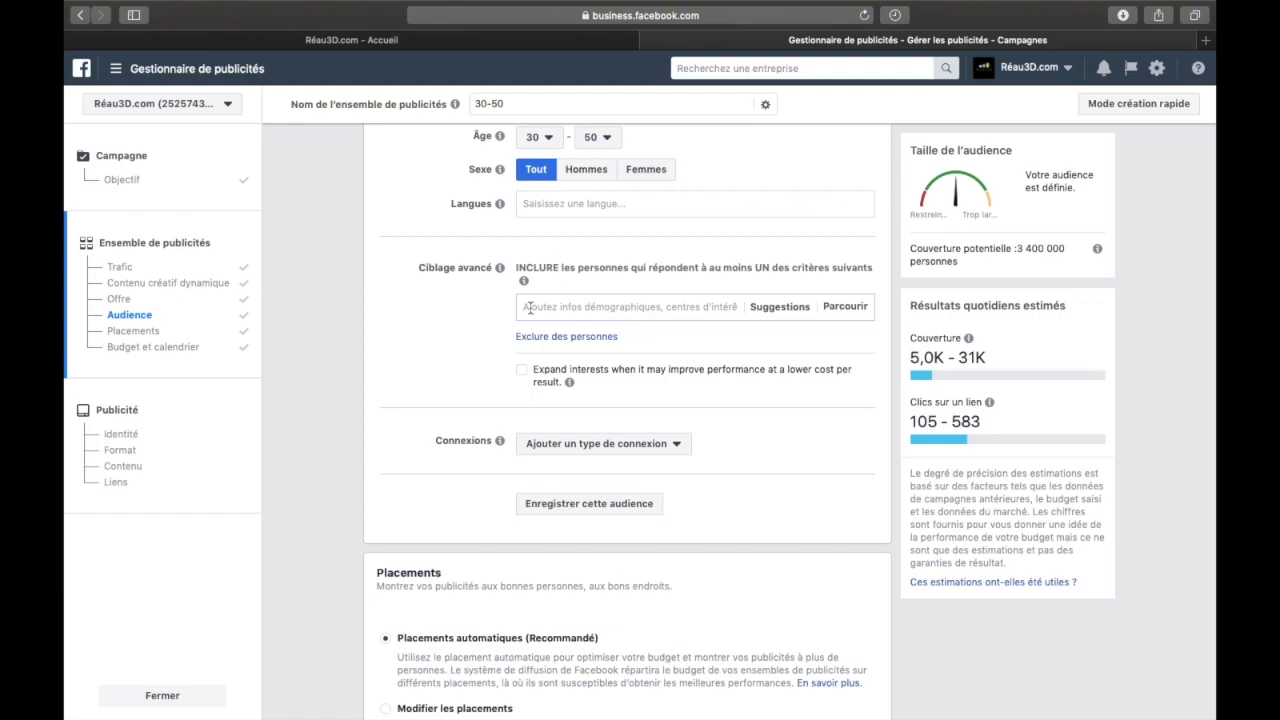
scroll(508, 310, "up", 3)
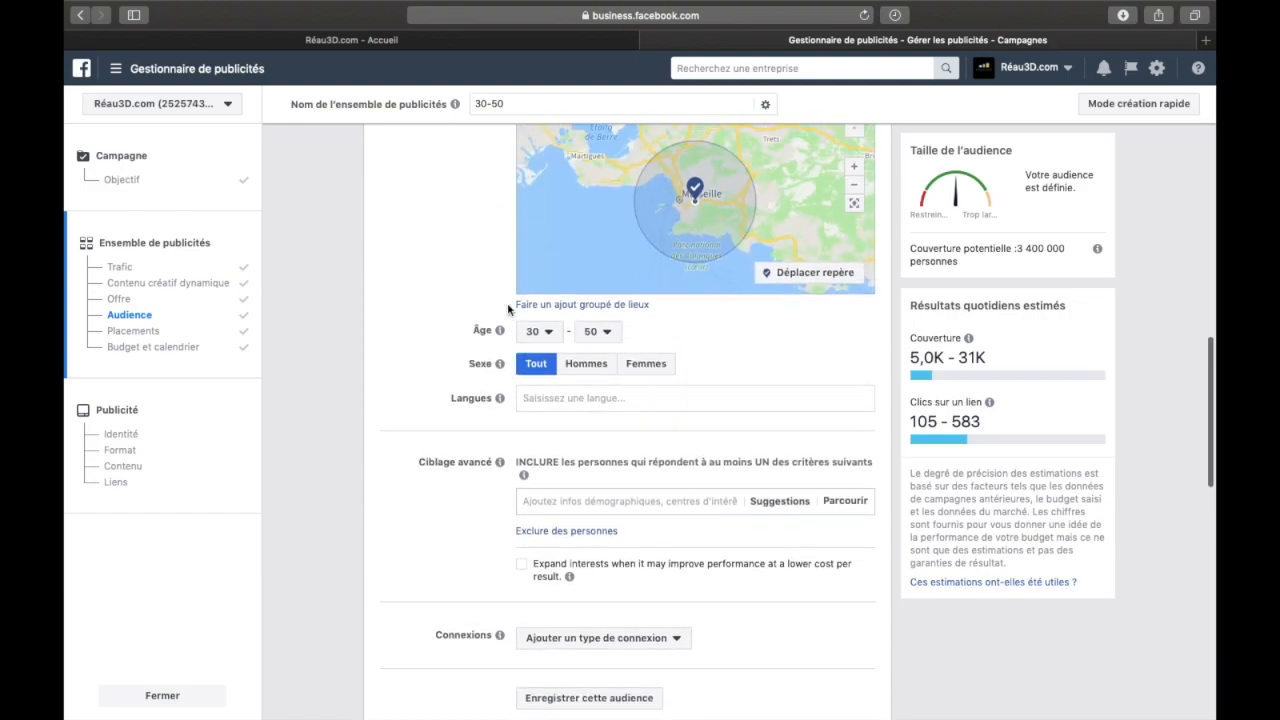
scroll(508, 310, "up", 5)
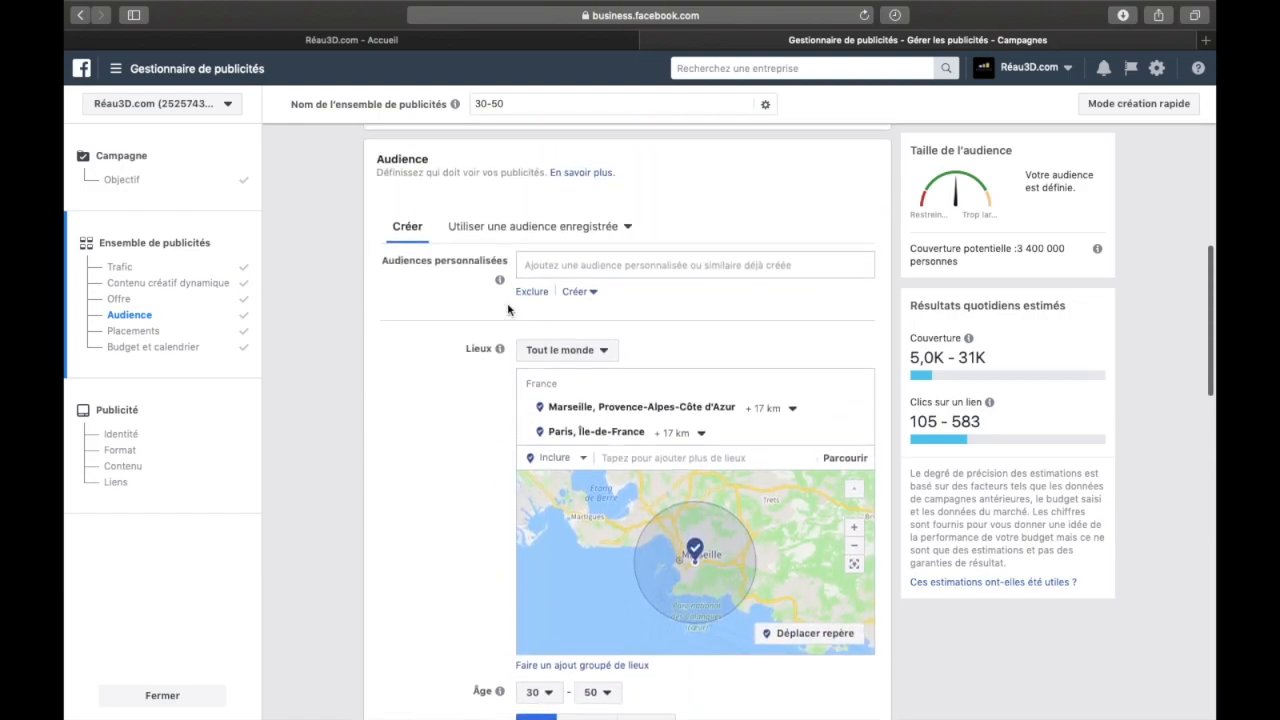
scroll(508, 310, "down", 4)
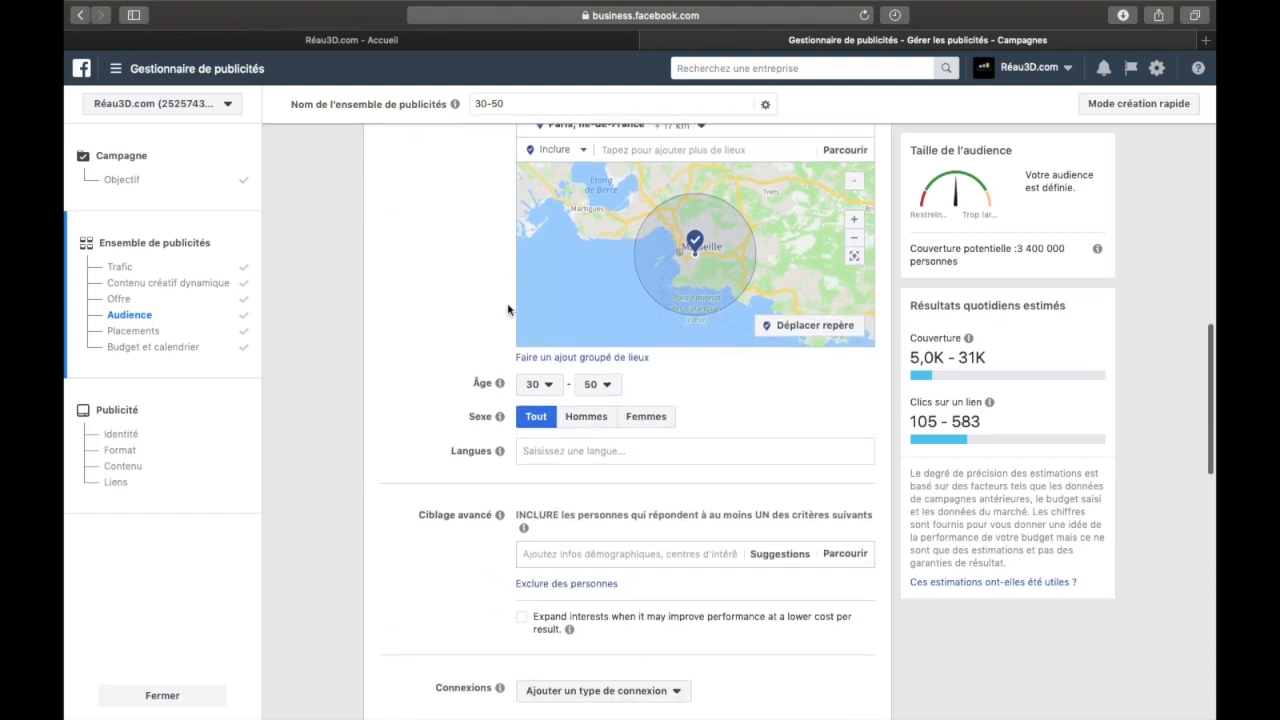
Examine the connection types available for the audience, covering Facebook Pages, applications and events, and close the list
scroll(505, 340, "down", 1)
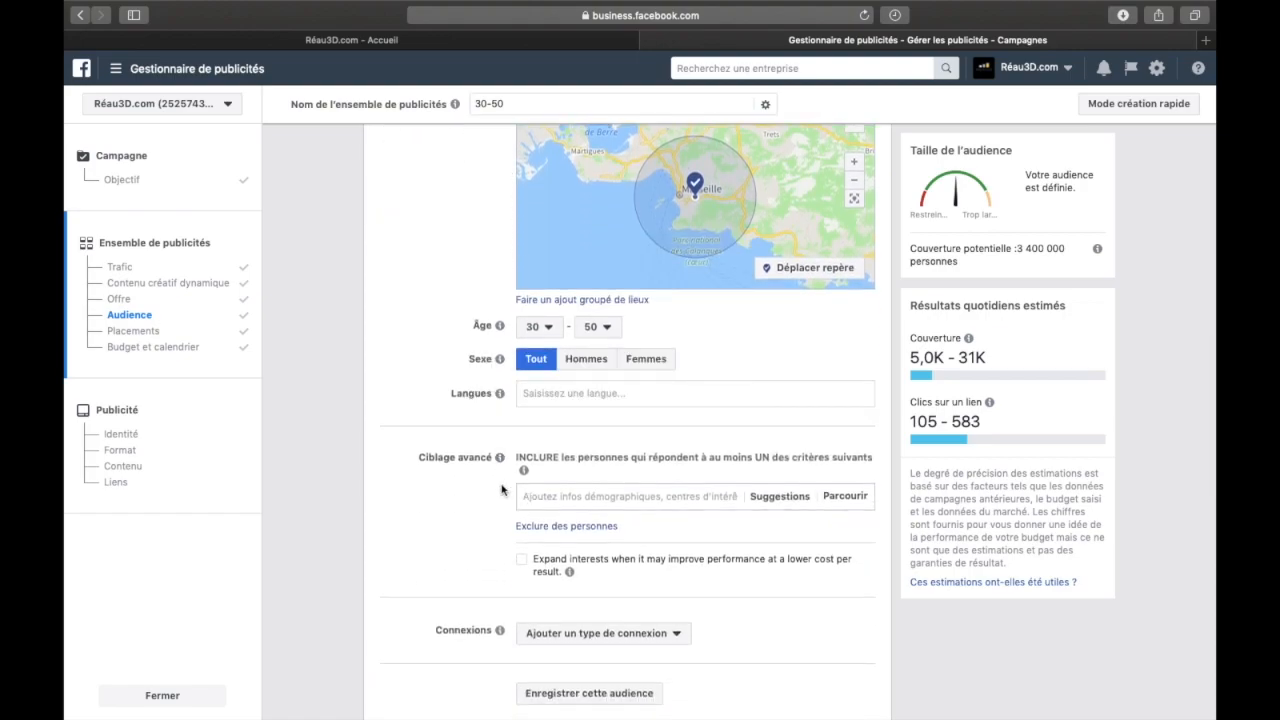
scroll(502, 489, "down", 2)
left_click(561, 497)
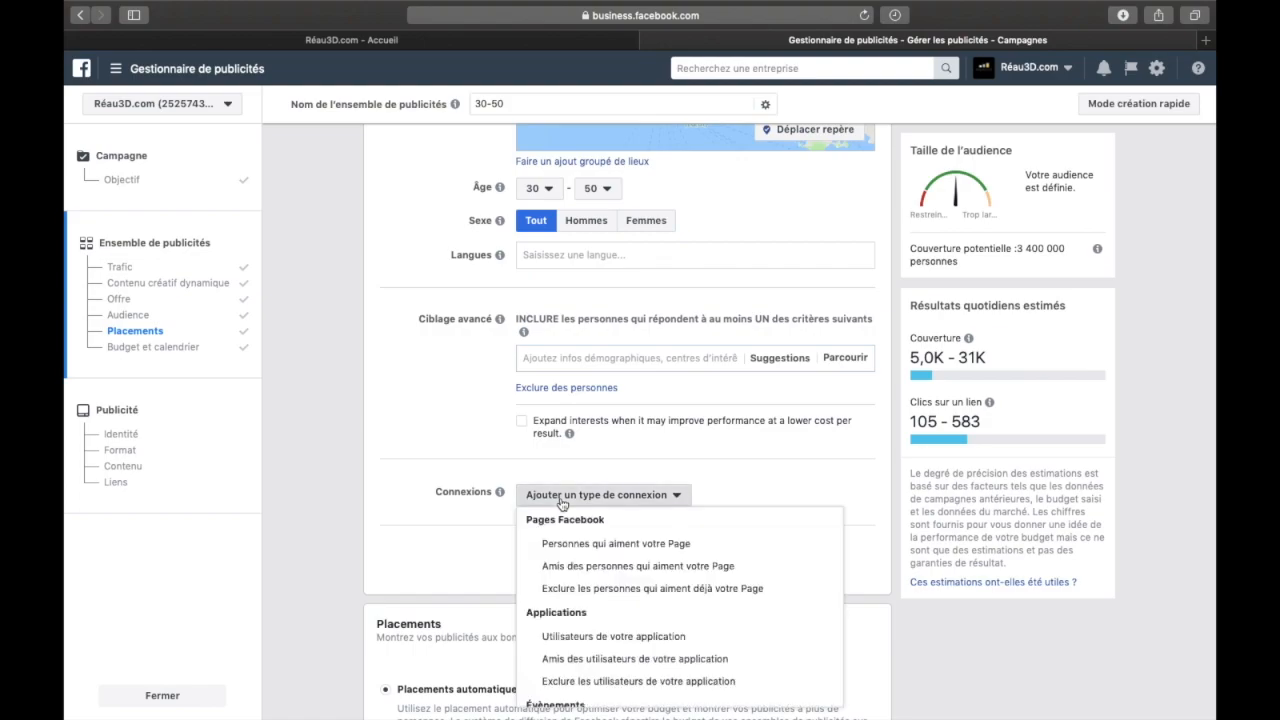
scroll(650, 460, "down", 1)
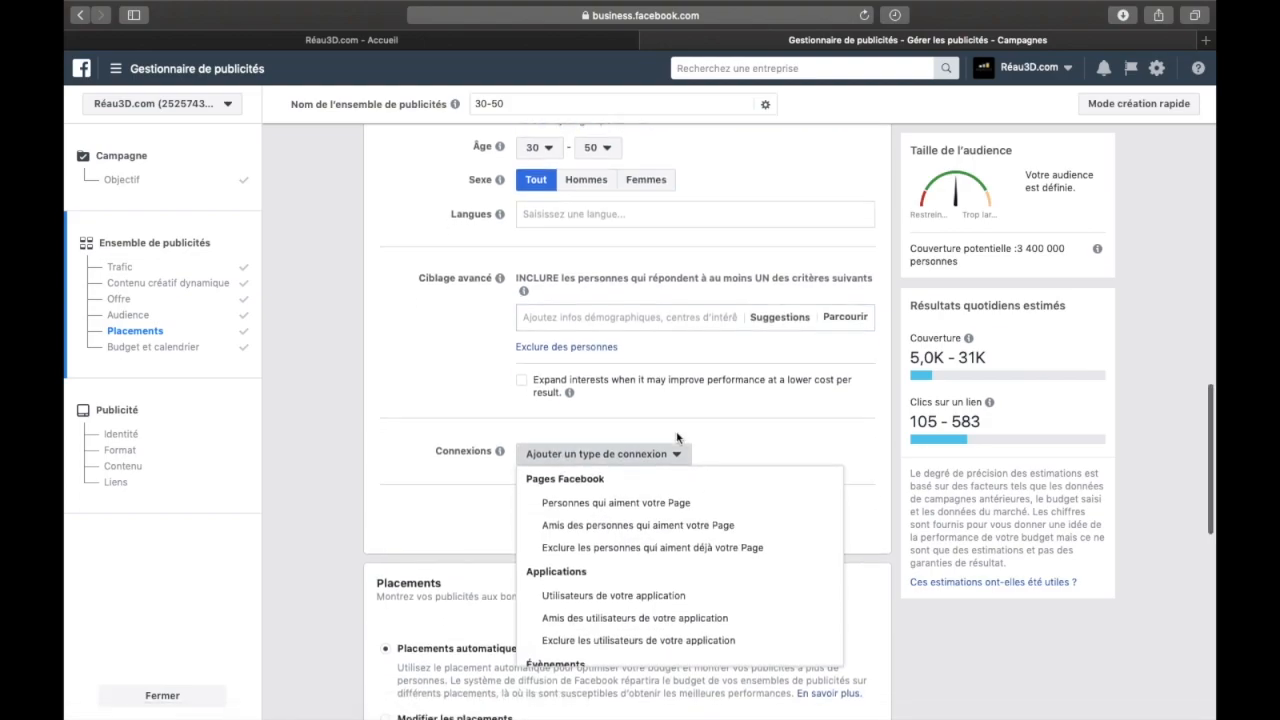
scroll(677, 438, "down", 2)
scroll(674, 520, "down", 3)
scroll(689, 494, "up", 3)
left_click(491, 414)
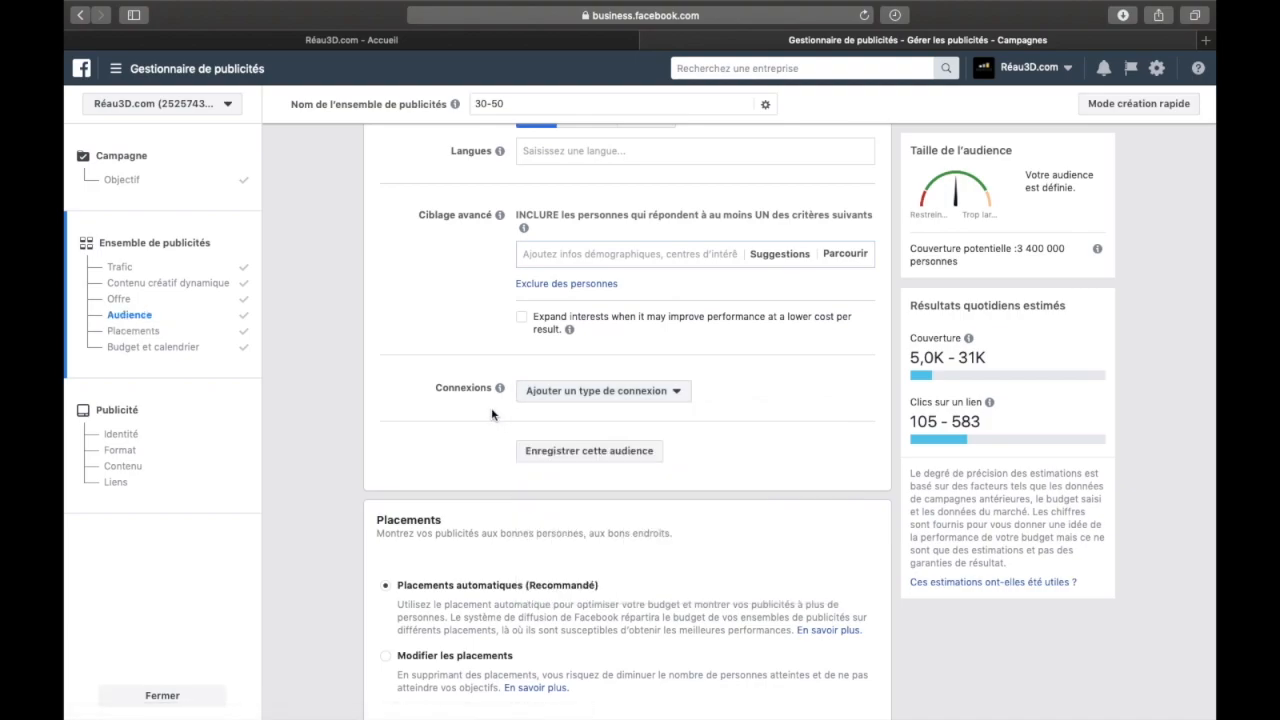
Try the Facebook Pages connection type "Personnes qui aiment votre Page" for the audience, and remove that connection
left_click(675, 393)
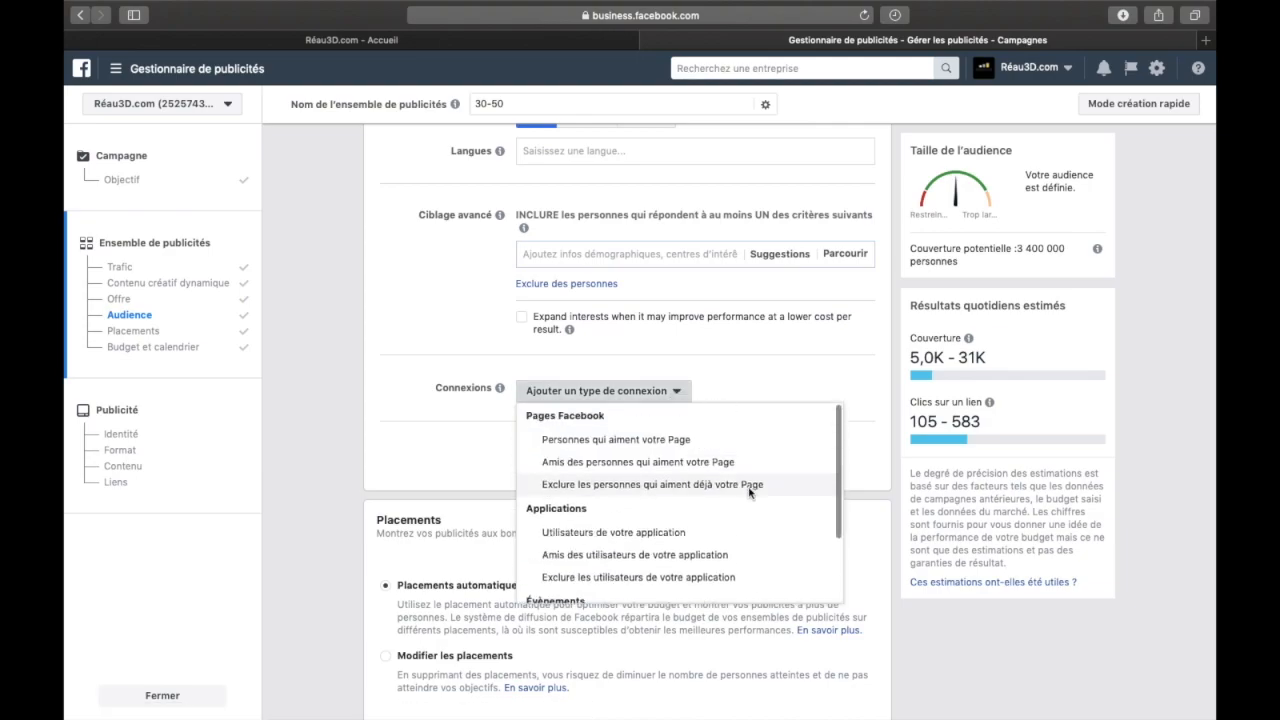
left_click(672, 440)
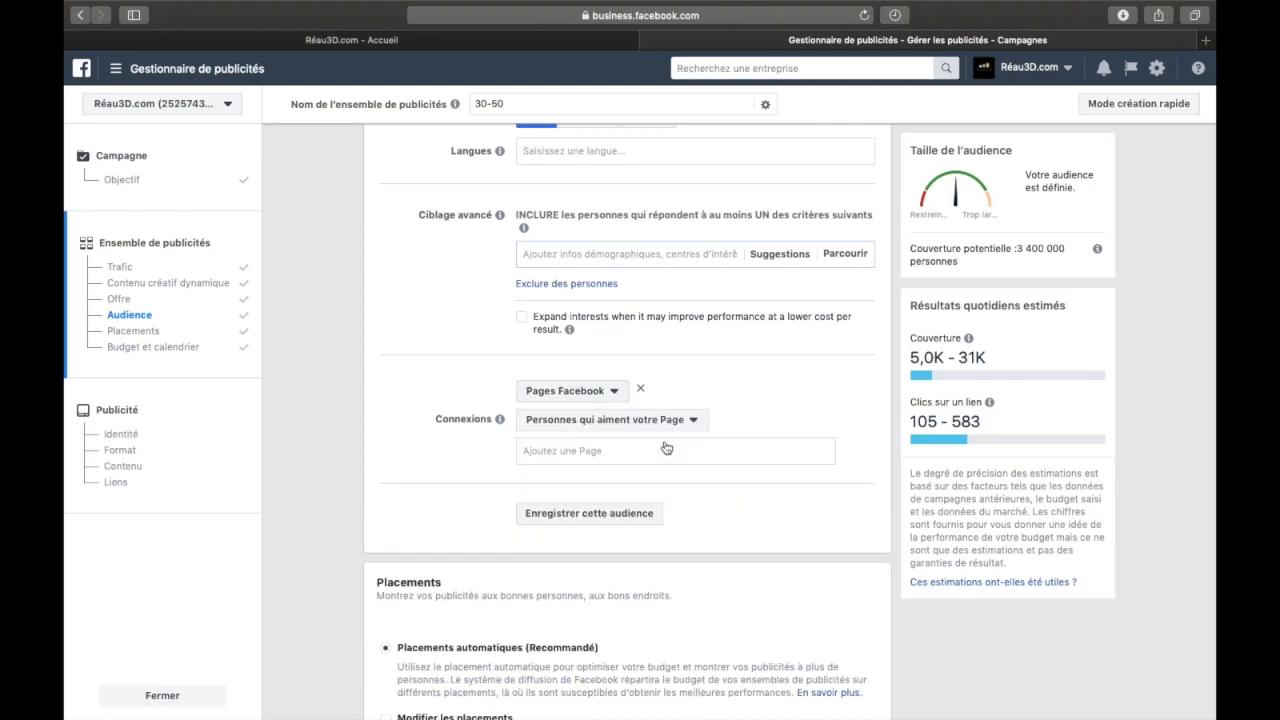
left_click(647, 449)
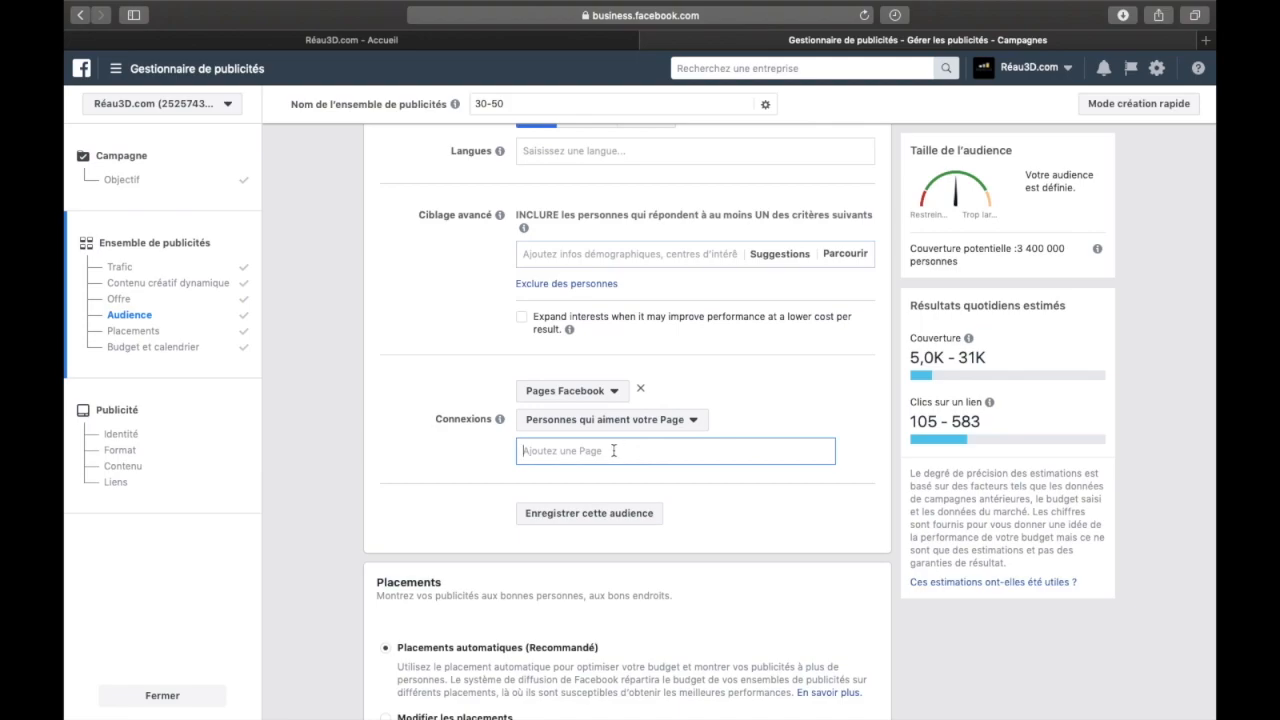
left_click(767, 398)
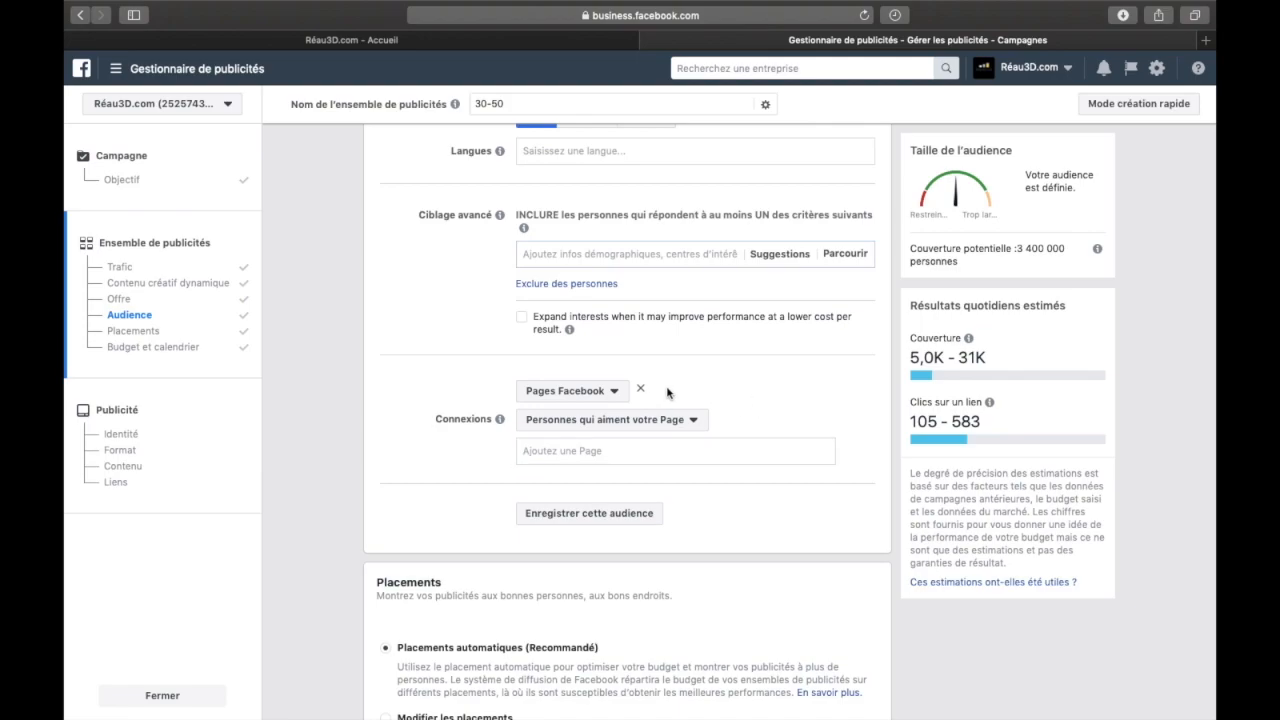
left_click(640, 389)
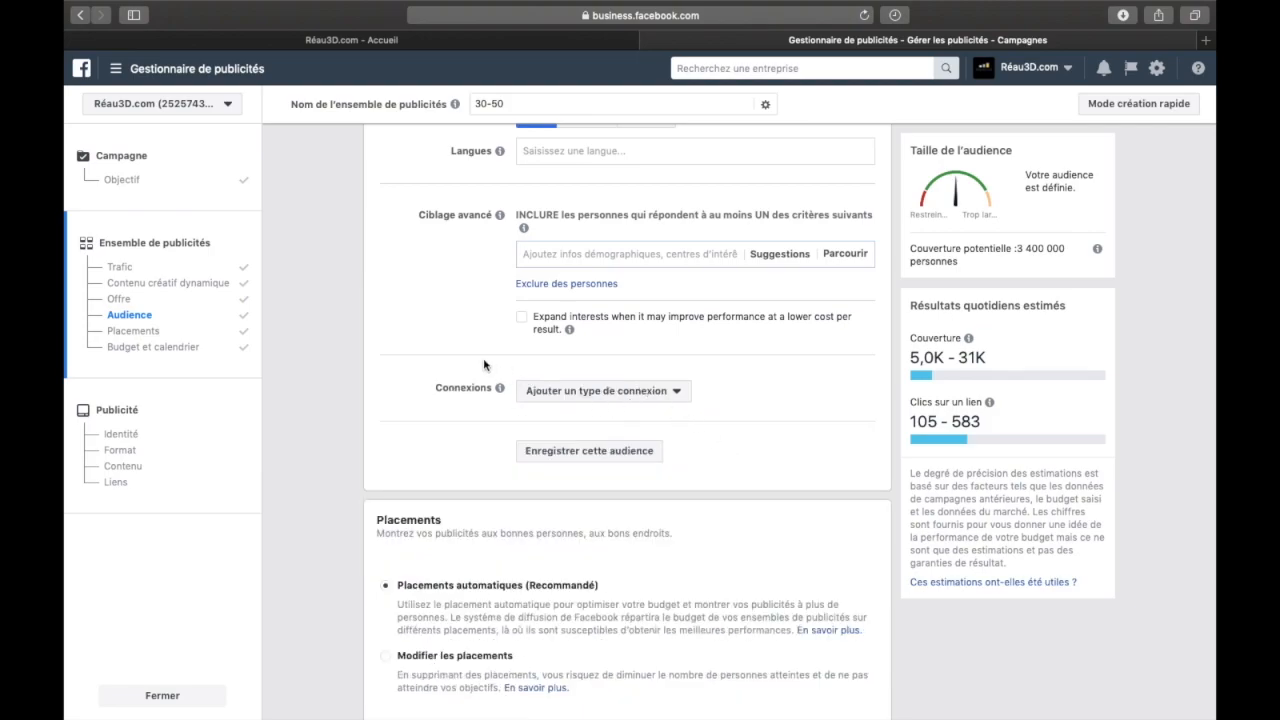
Review the audience settings from custom audiences down to Connexions, and check the connection type list again before closing it
scroll(484, 365, "up", 10)
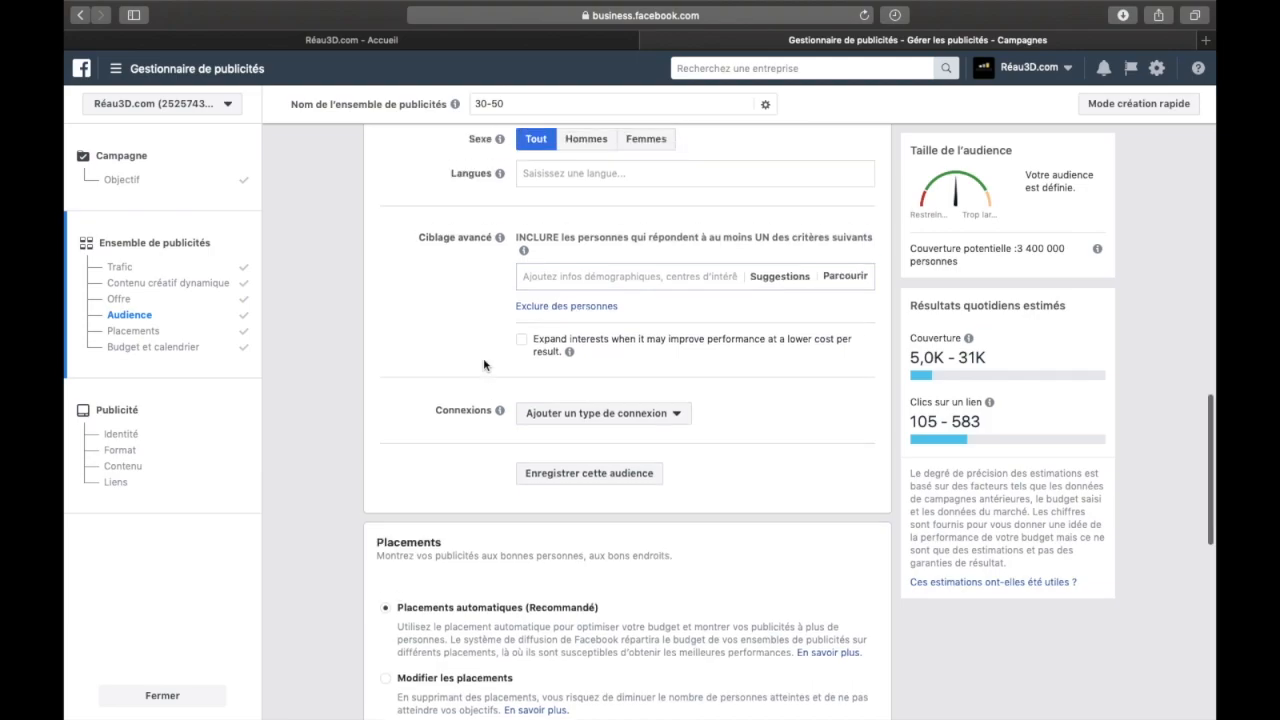
scroll(484, 365, "down", 1)
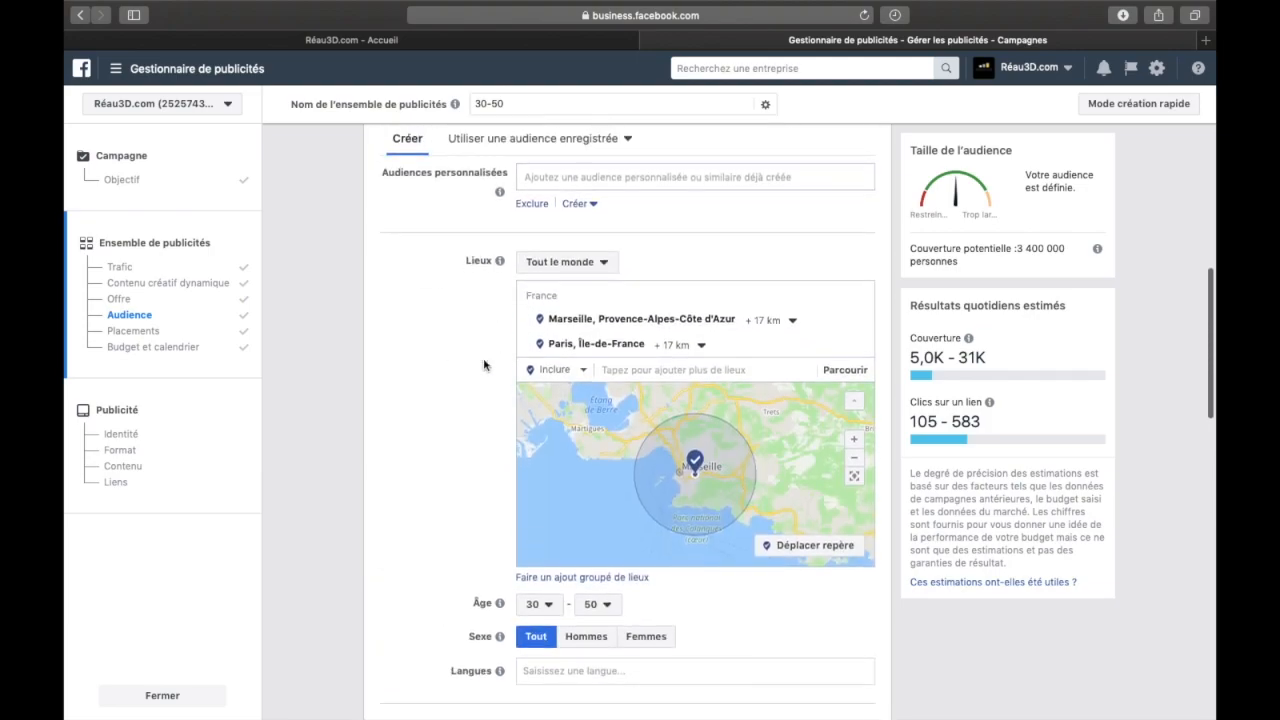
scroll(484, 365, "up", 1)
scroll(484, 365, "down", 2)
scroll(484, 365, "down", 5)
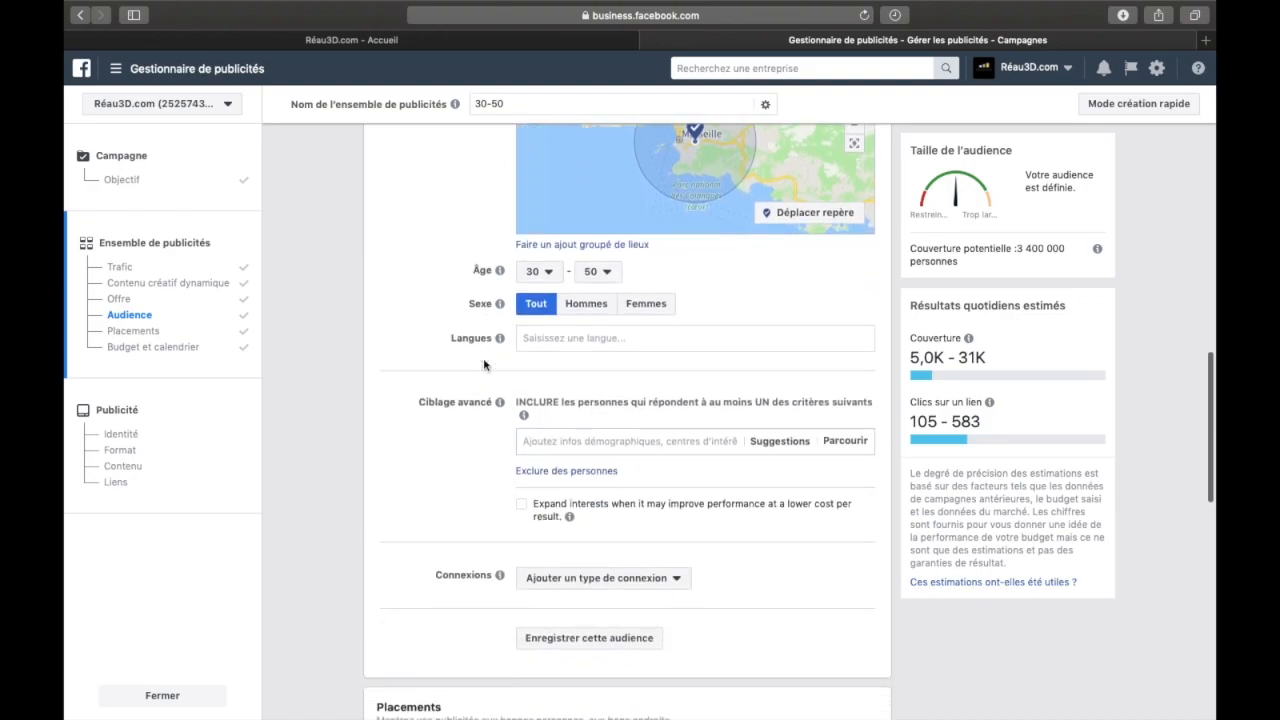
mouse_move(497, 366)
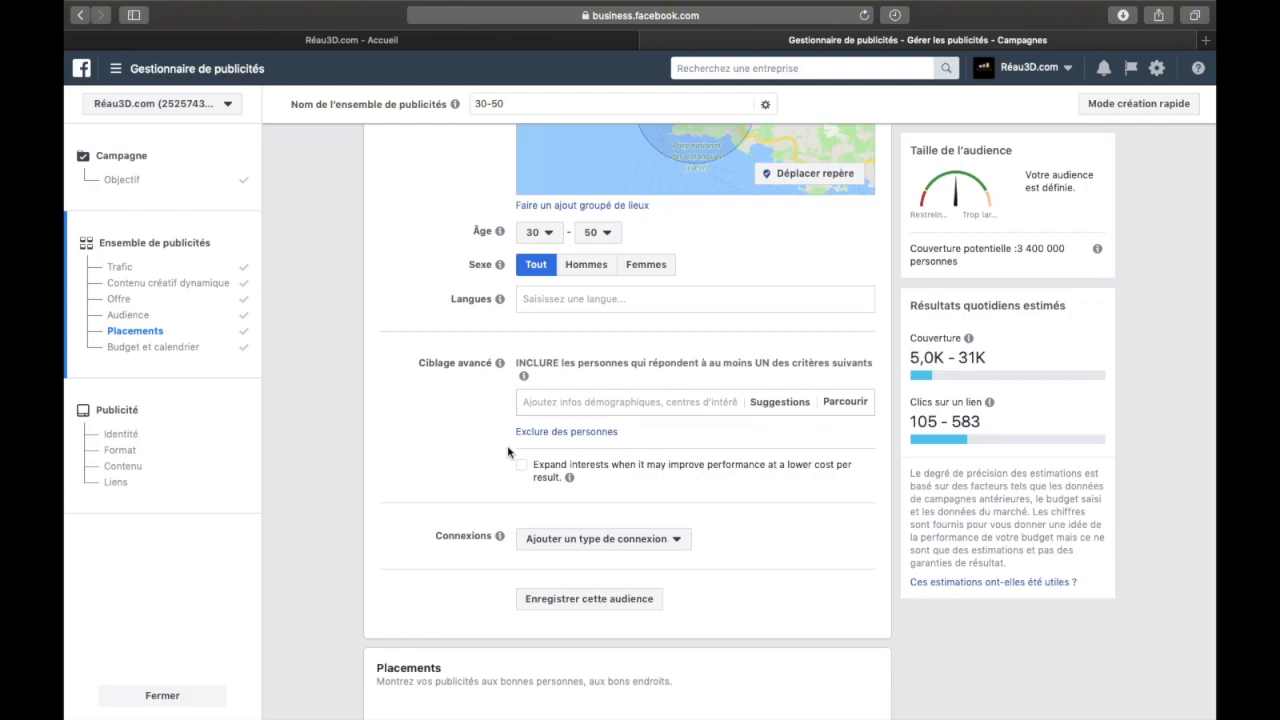
left_click(614, 538)
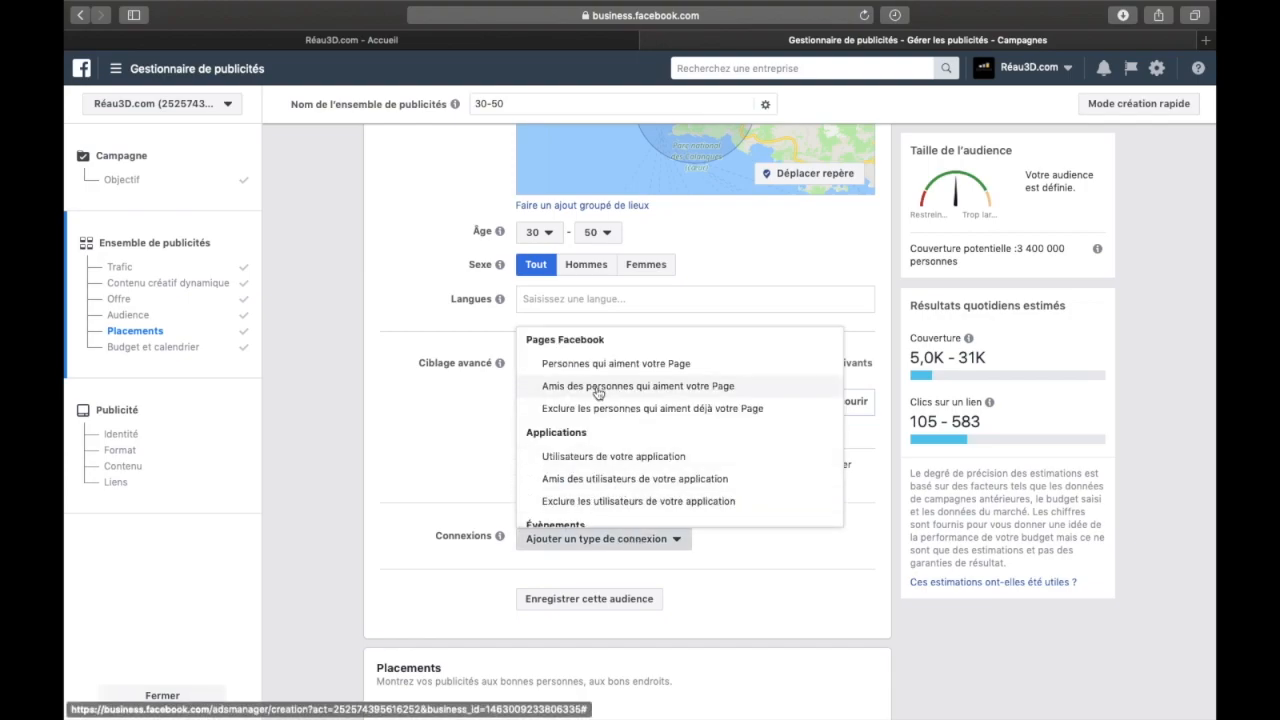
left_click(490, 470)
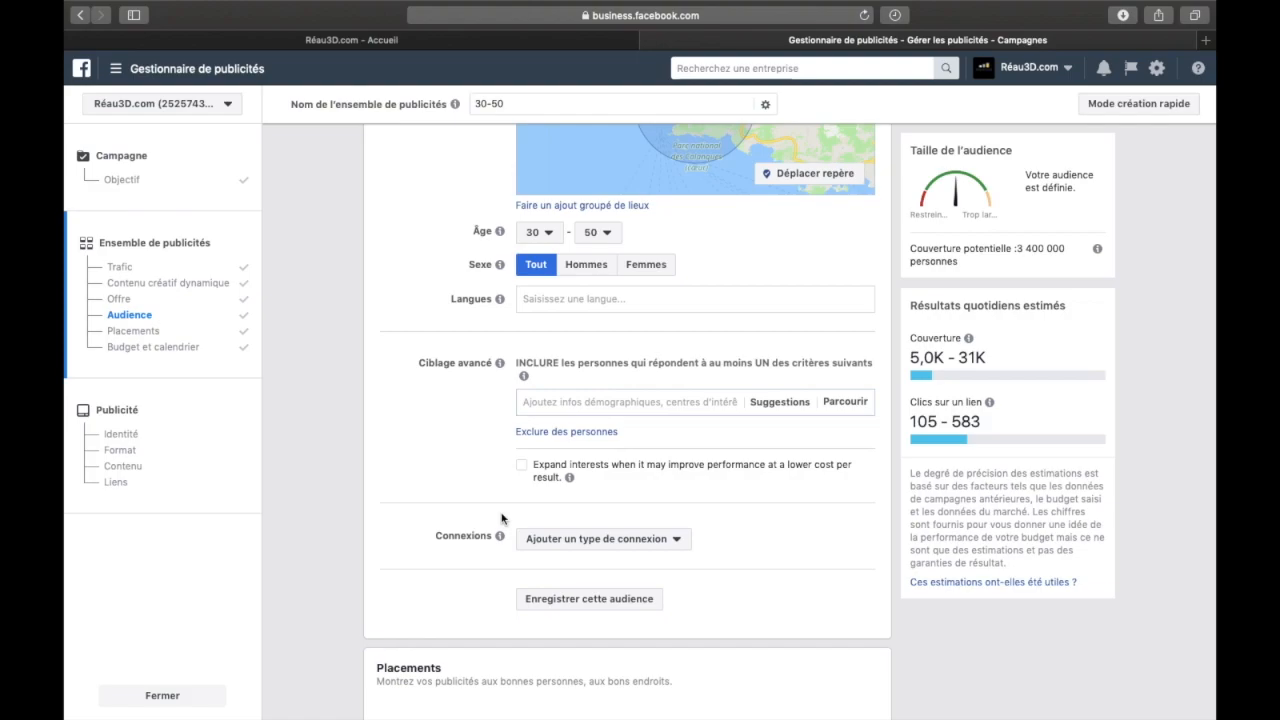
Read the help text for Connexions and look over the audience's locations, age, gender and detailed targeting
scroll(501, 518, "down", 2)
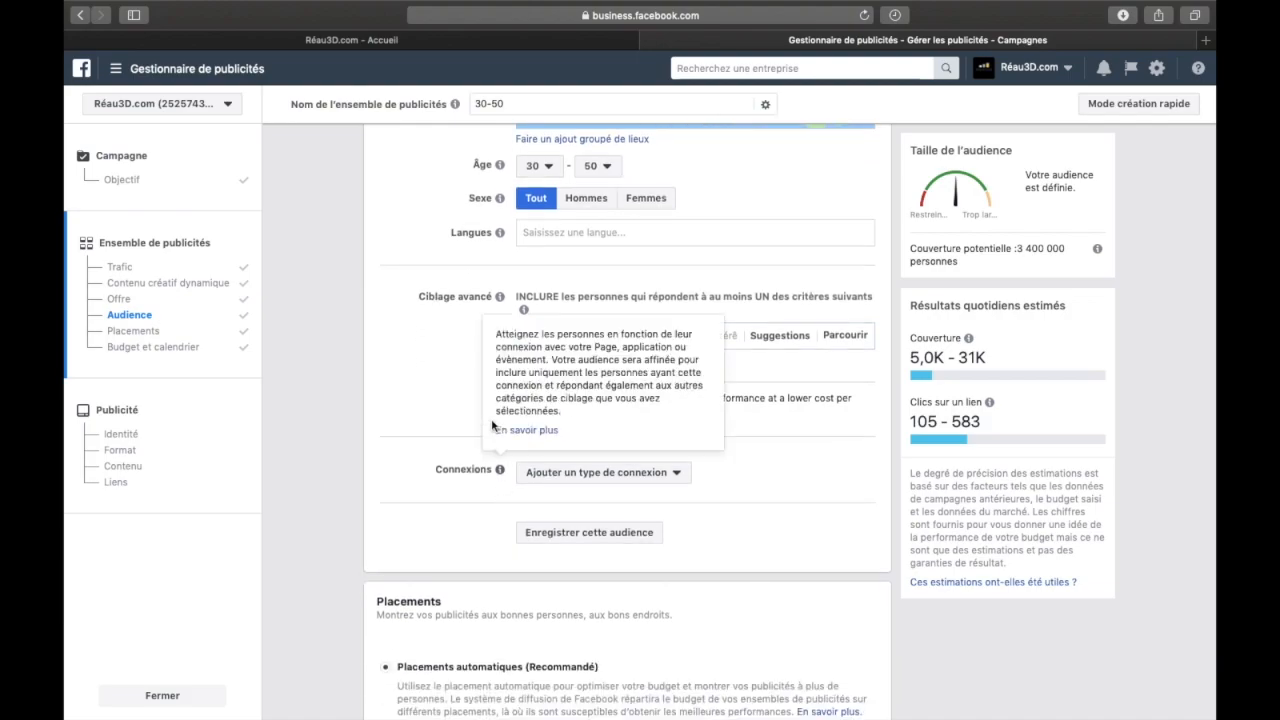
scroll(458, 337, "up", 5)
scroll(458, 337, "up", 5)
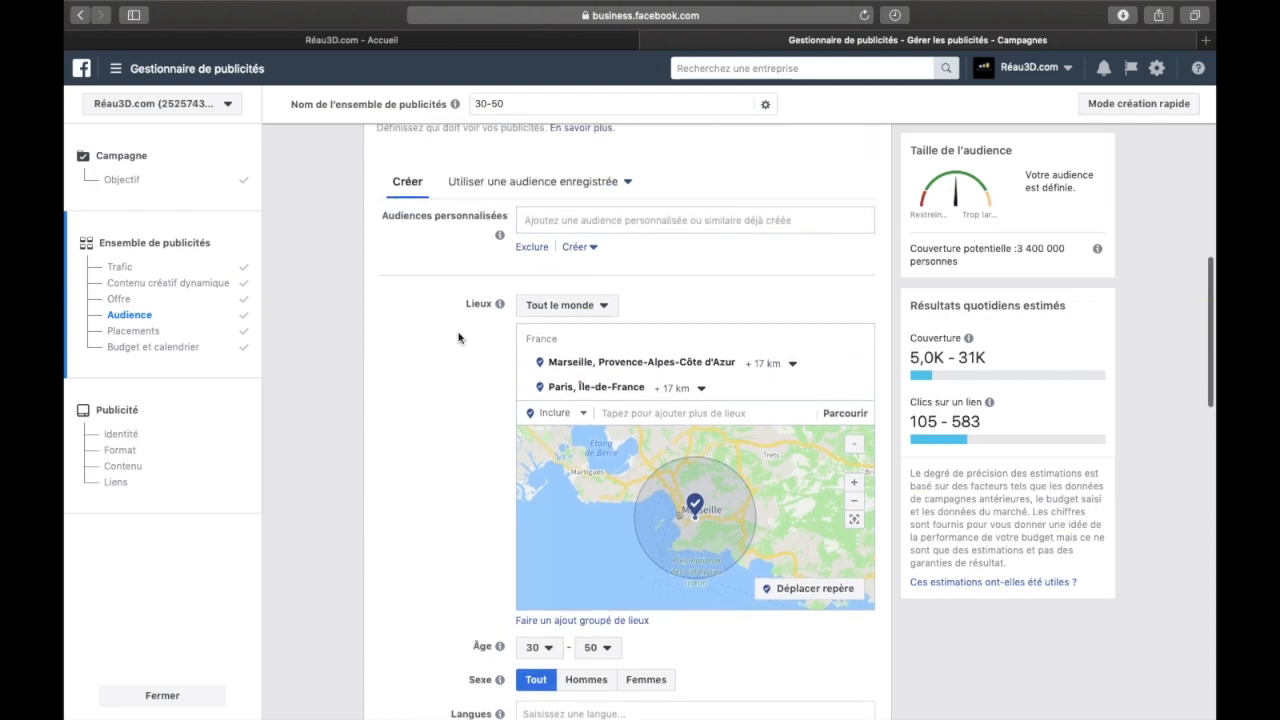
scroll(458, 337, "down", 1)
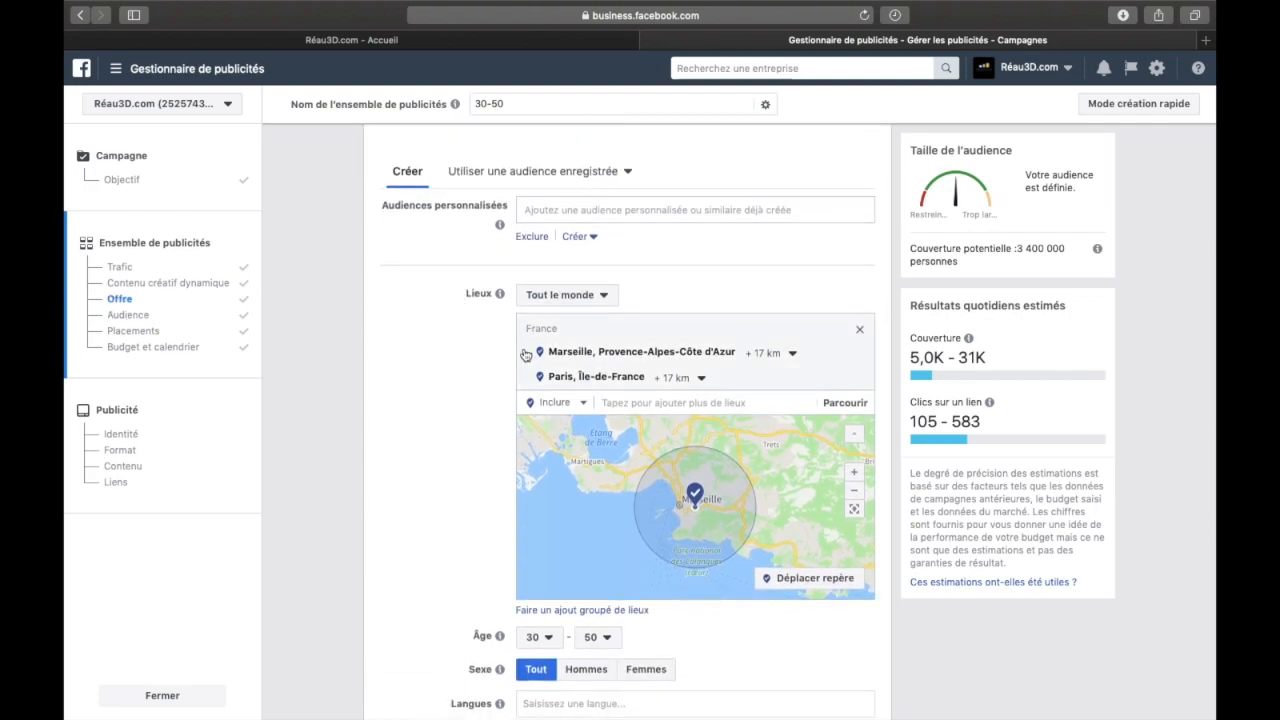
scroll(529, 340, "down", 4)
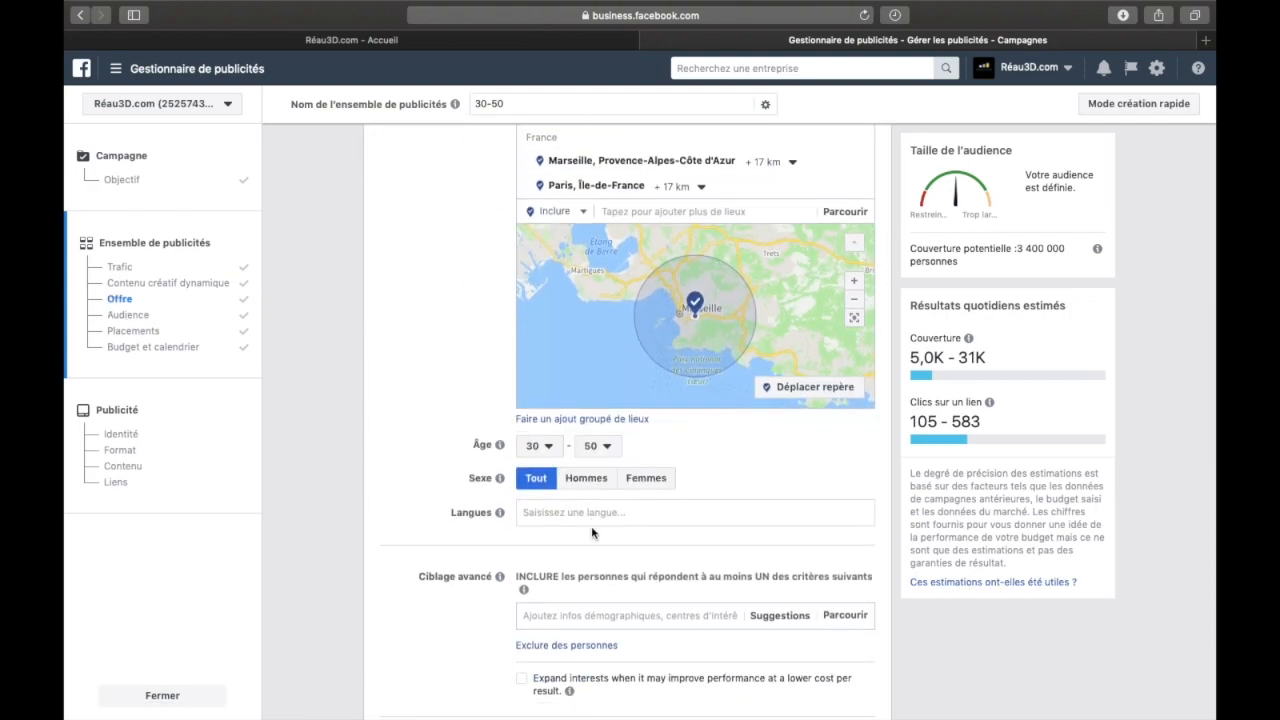
scroll(595, 515, "down", 2)
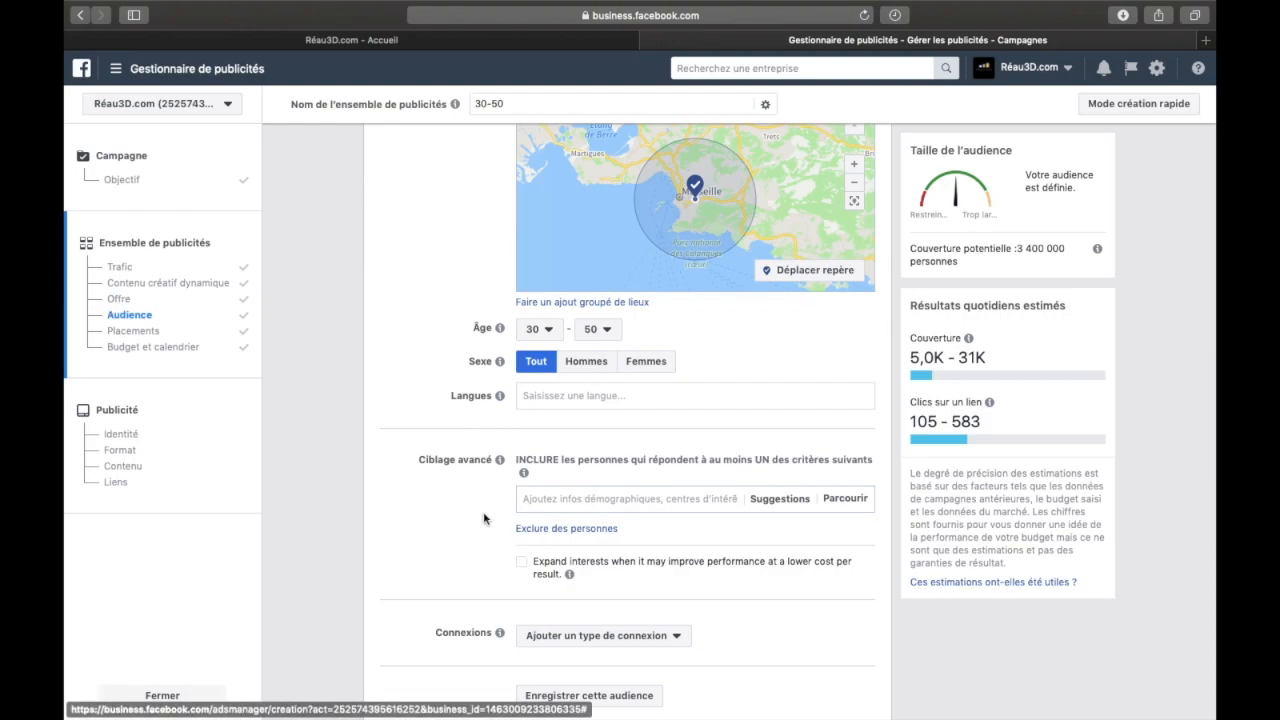
scroll(474, 517, "down", 2)
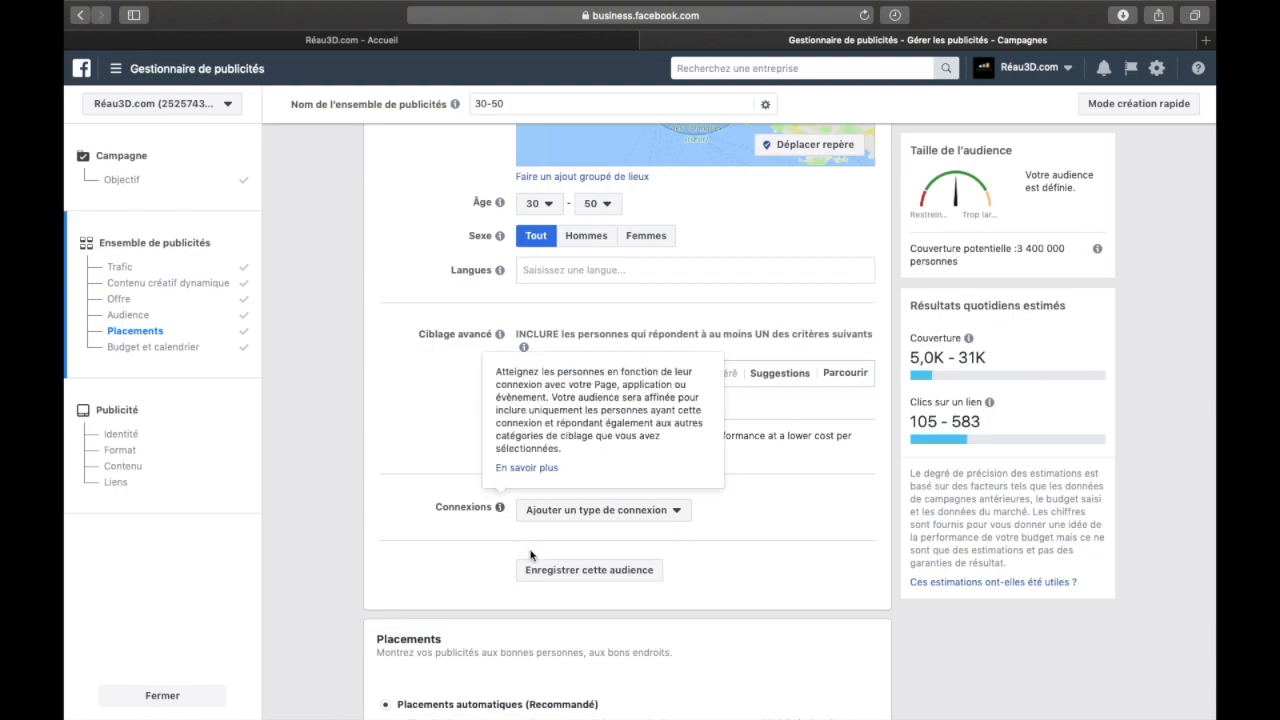
Check which saved audiences the ad set can use, and close the list without choosing one
scroll(476, 392, "up", 5)
scroll(476, 392, "up", 5)
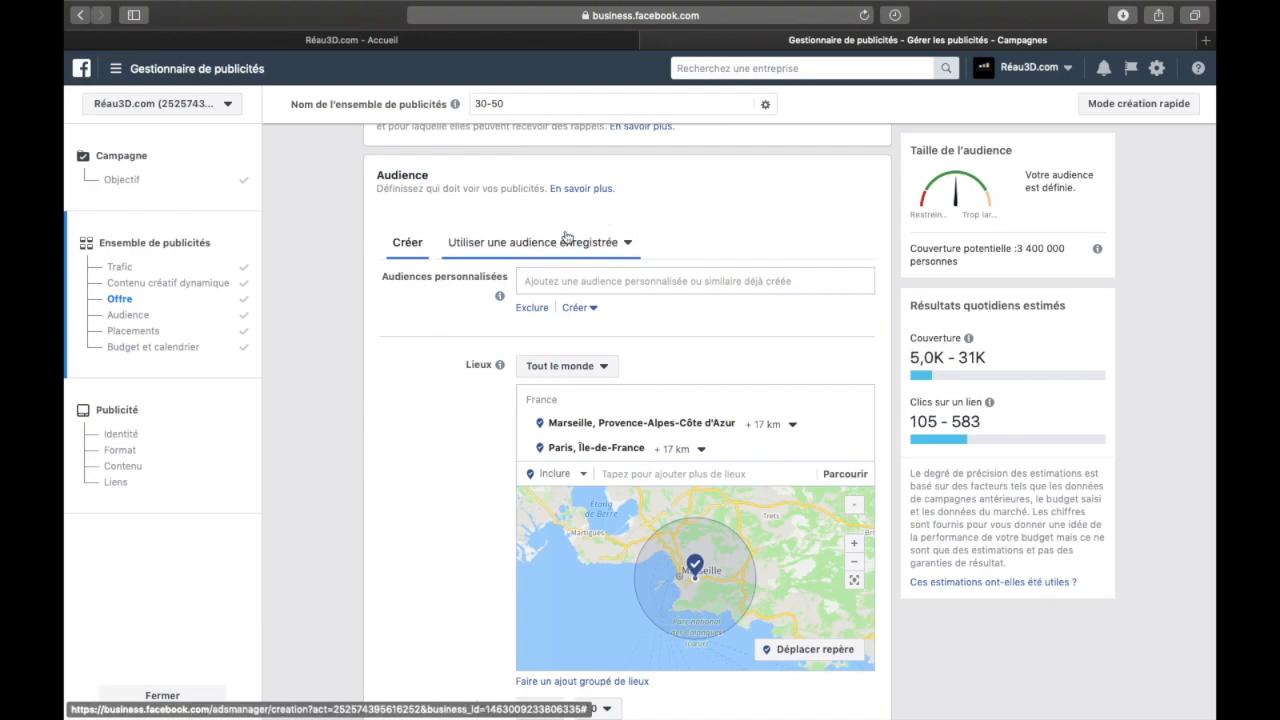
left_click(628, 243)
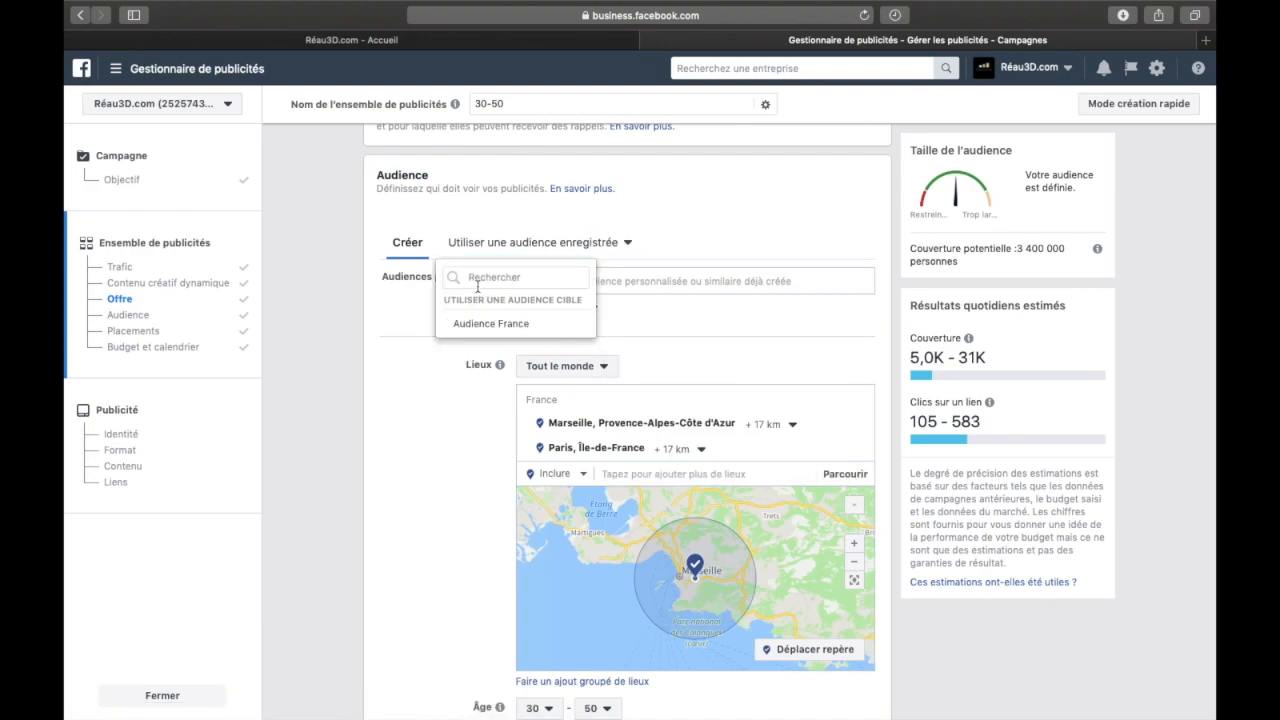
left_click(478, 466)
scroll(477, 460, "down", 5)
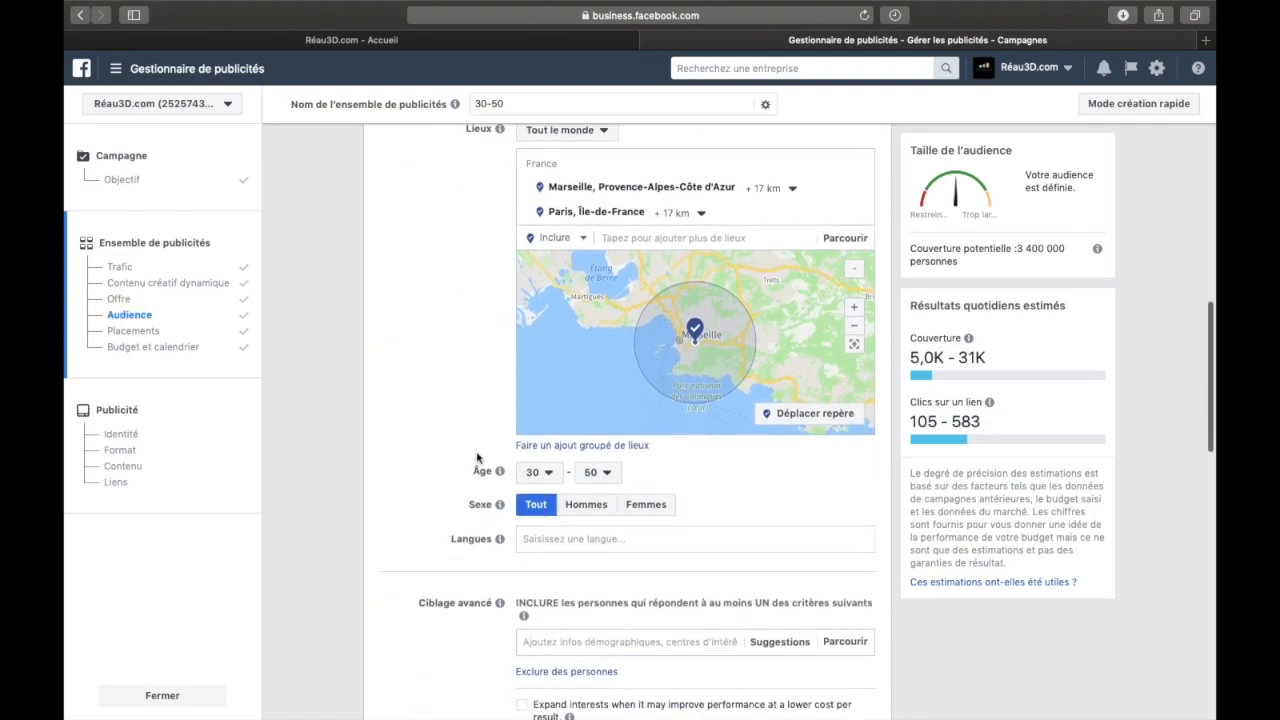
scroll(477, 458, "down", 3)
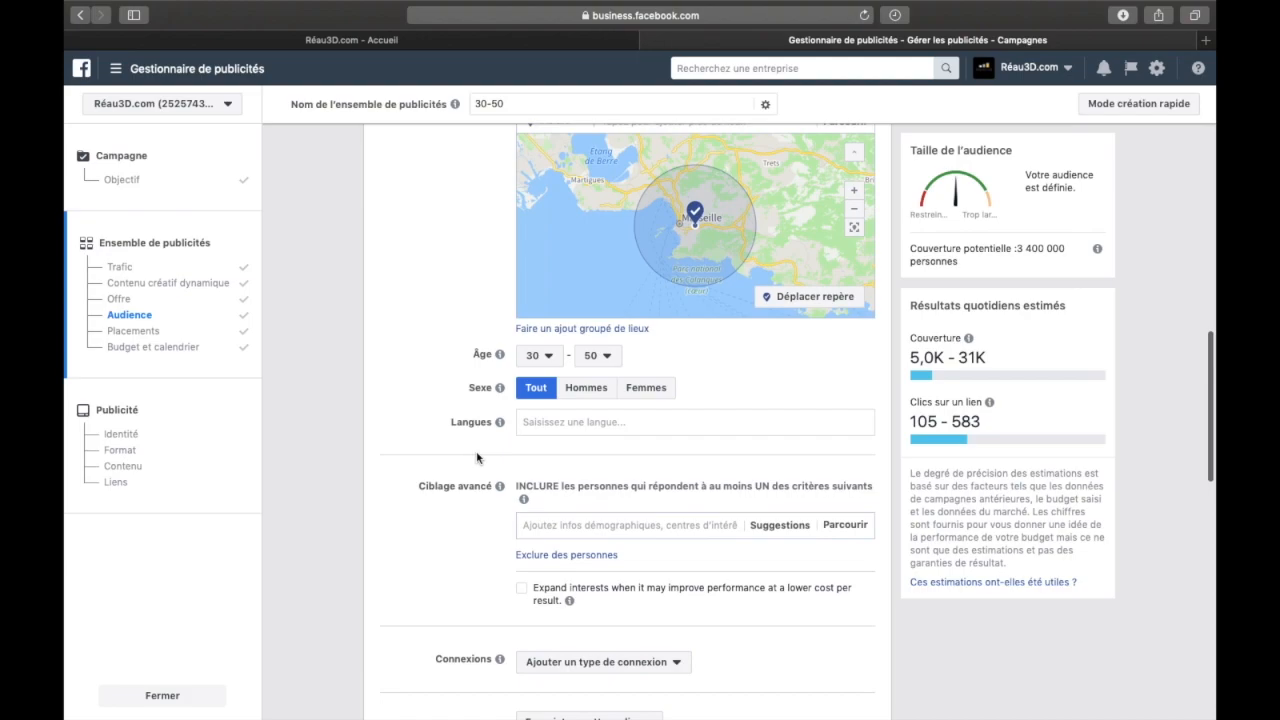
scroll(477, 458, "up", 1)
scroll(477, 458, "down", 2)
scroll(477, 458, "up", 1)
scroll(477, 458, "up", 1)
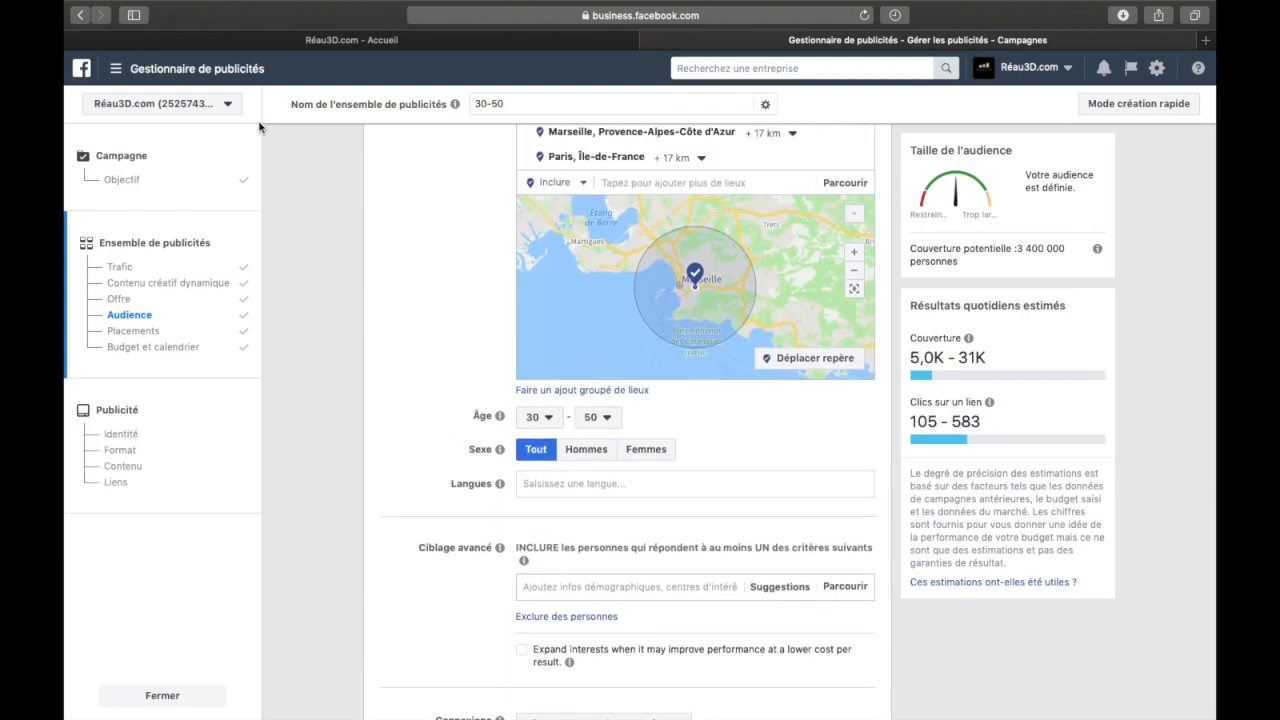
Go to the Audiences page among the business resources, leaving the campaign creation page without saving the changes
left_click(132, 69)
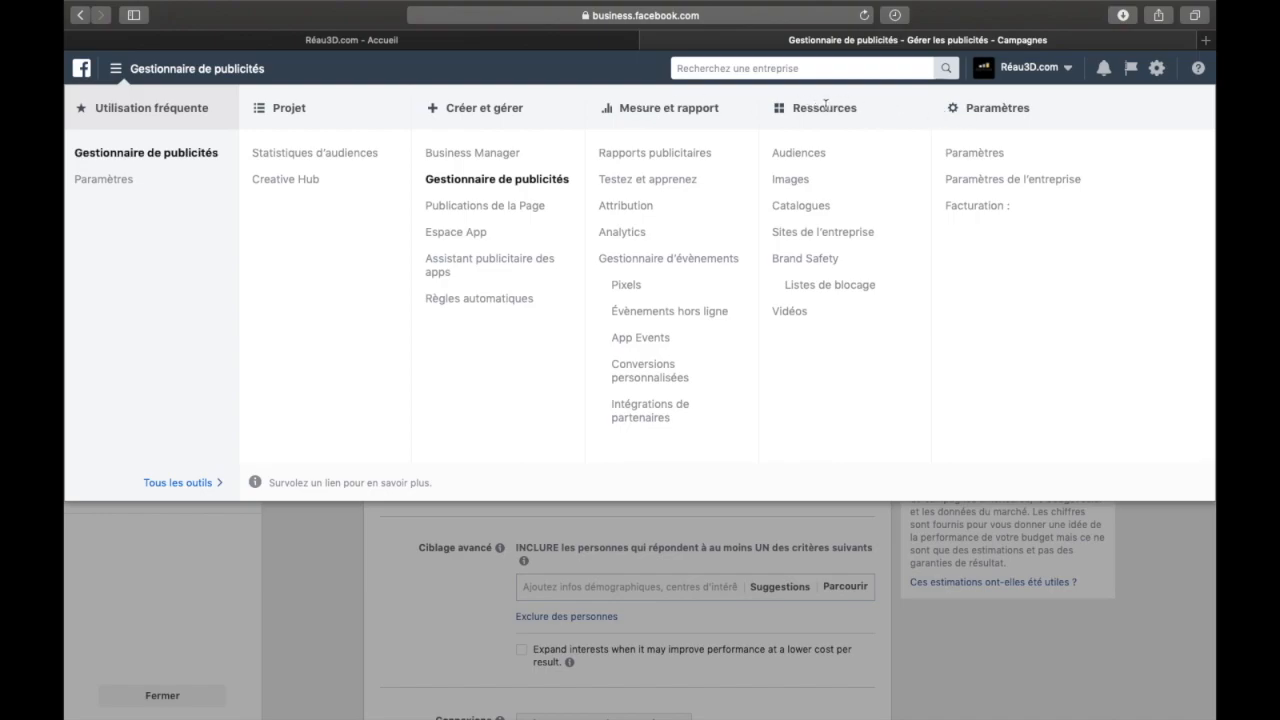
left_click(790, 152)
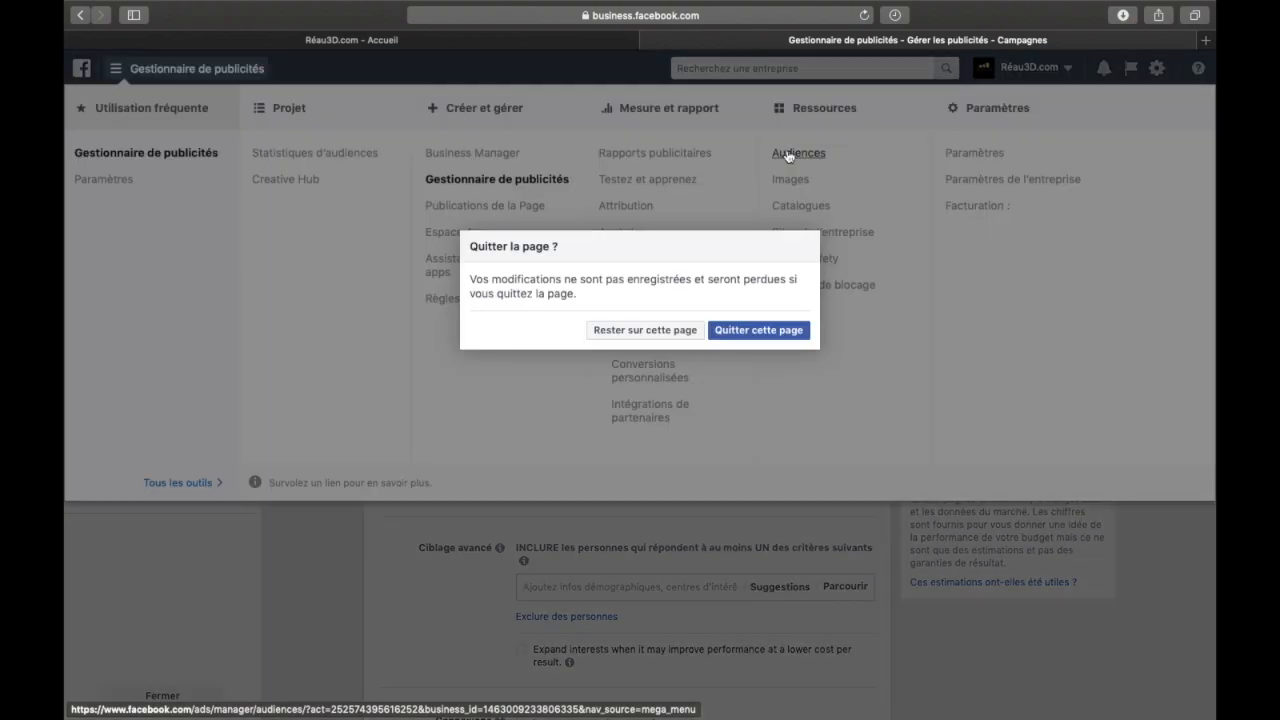
left_click(743, 336)
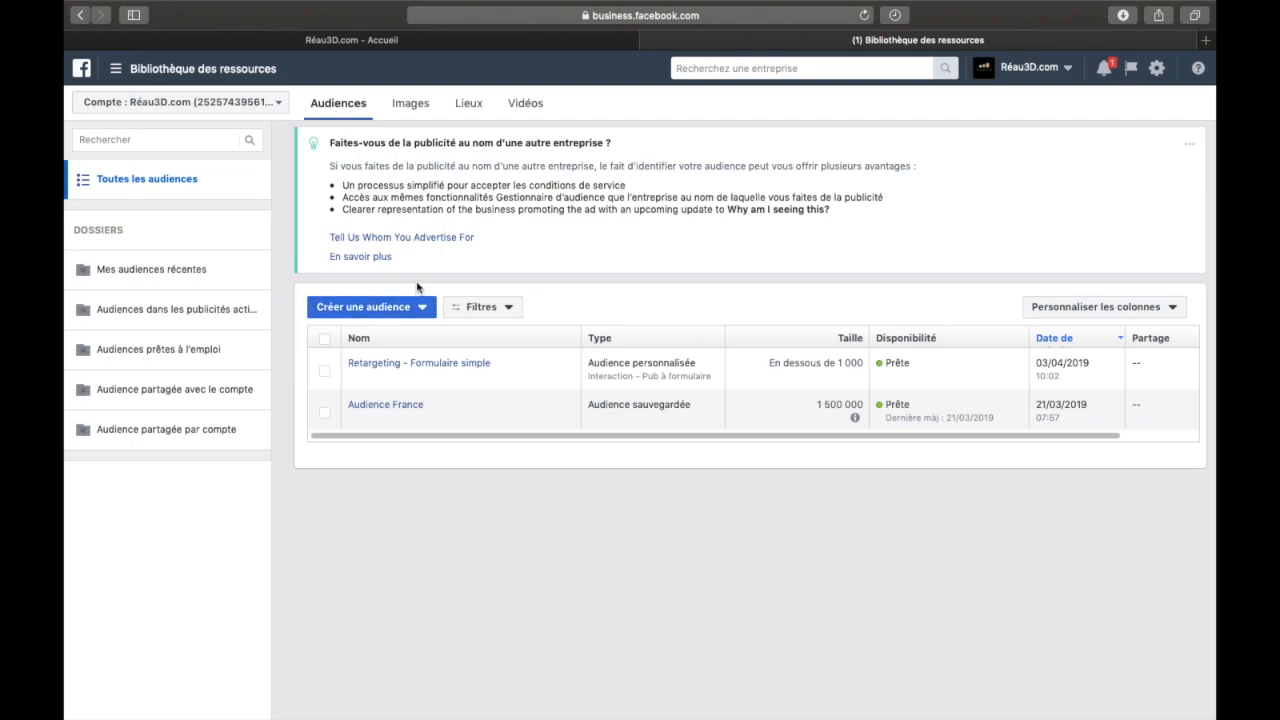
View the sources offered for creating a custom audience, and close the dialog without choosing one
left_click(420, 308)
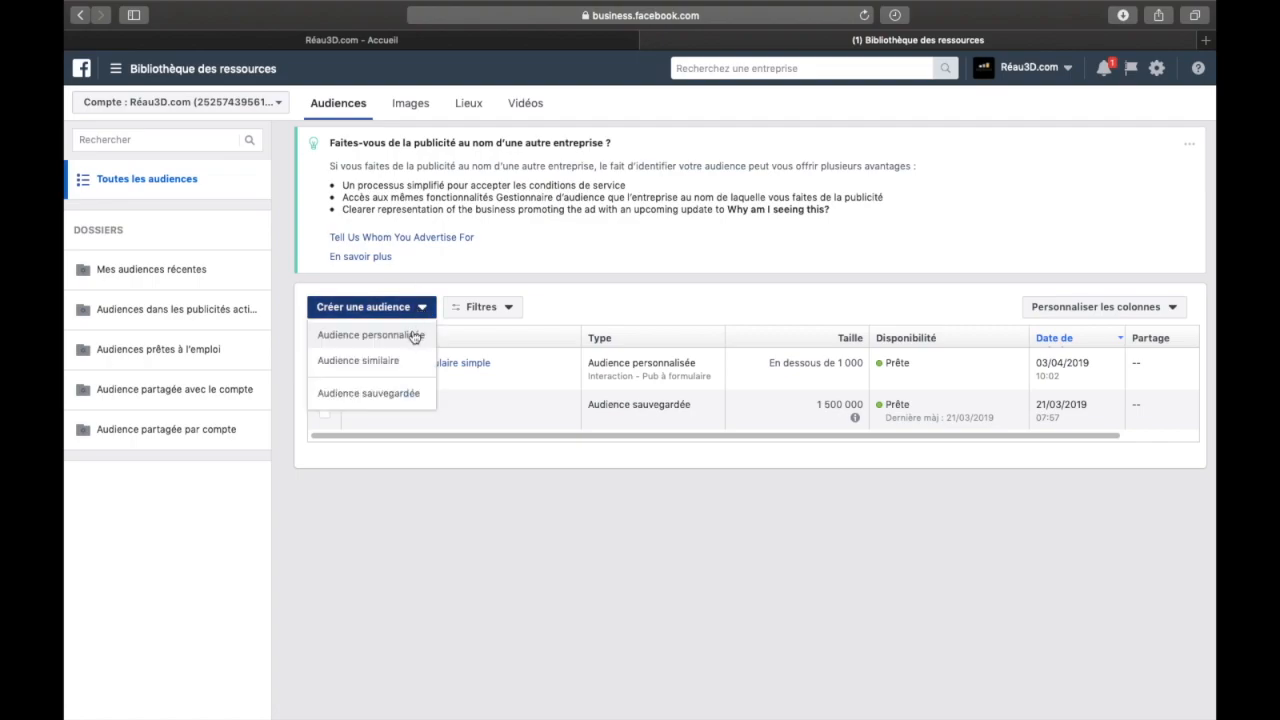
left_click(400, 338)
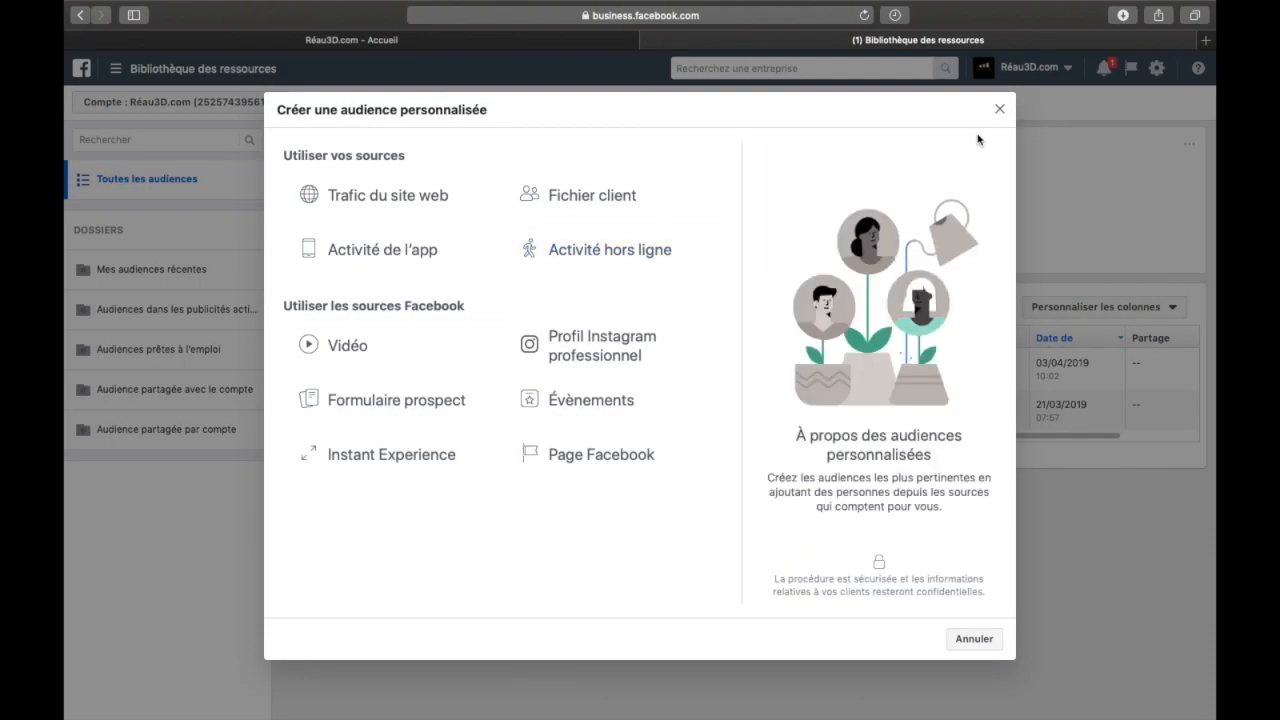
left_click(999, 110)
Start creating a saved audience and look over its form, including the custom audiences field
left_click(421, 307)
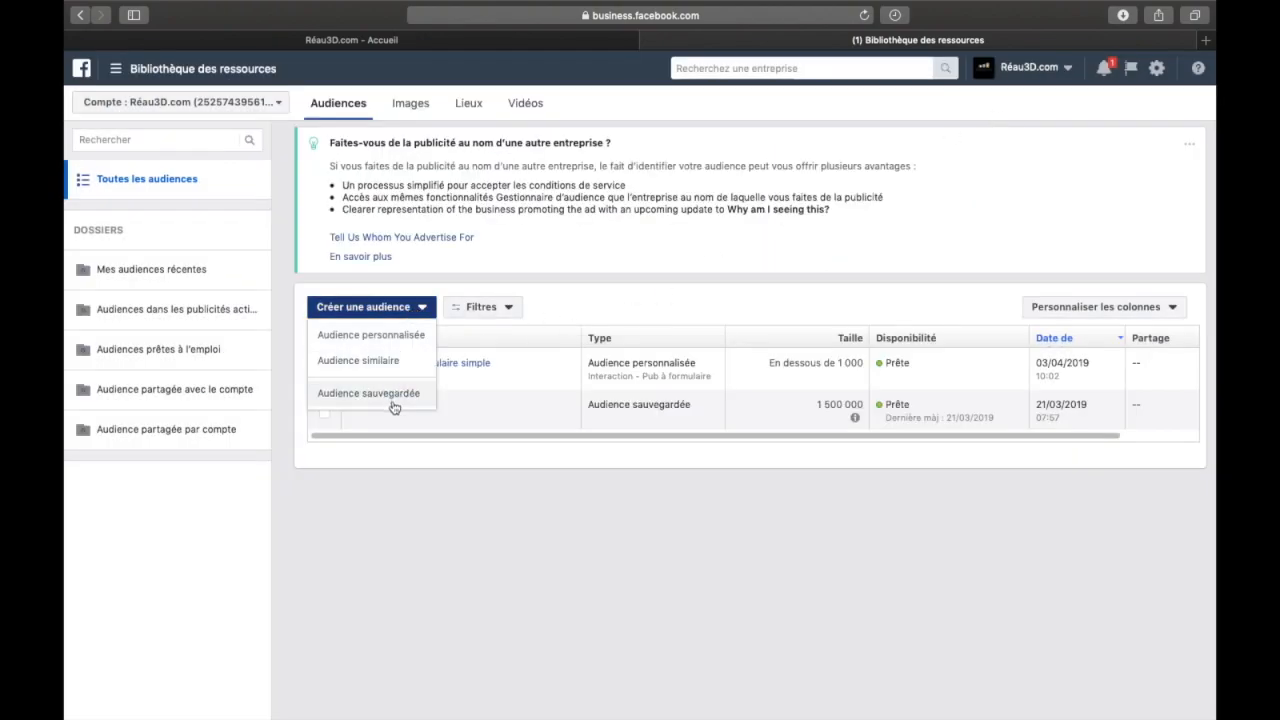
left_click(392, 398)
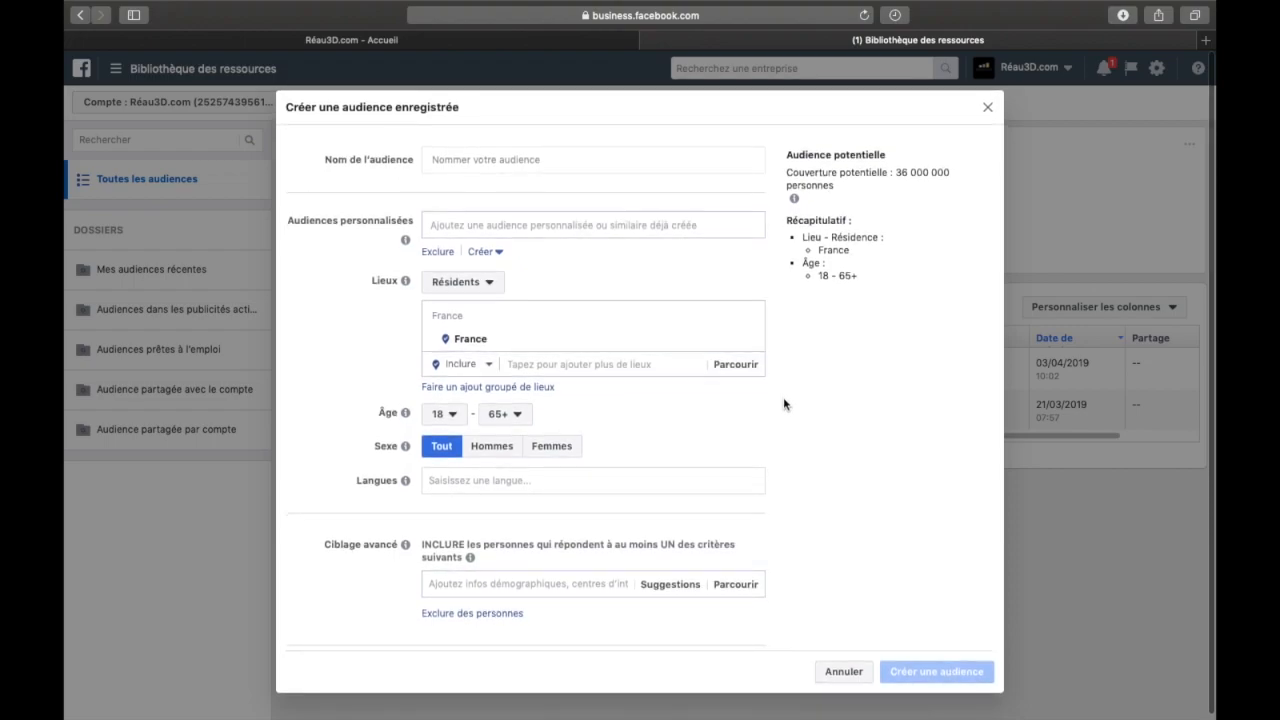
scroll(785, 403, "down", 2)
scroll(785, 403, "up", 2)
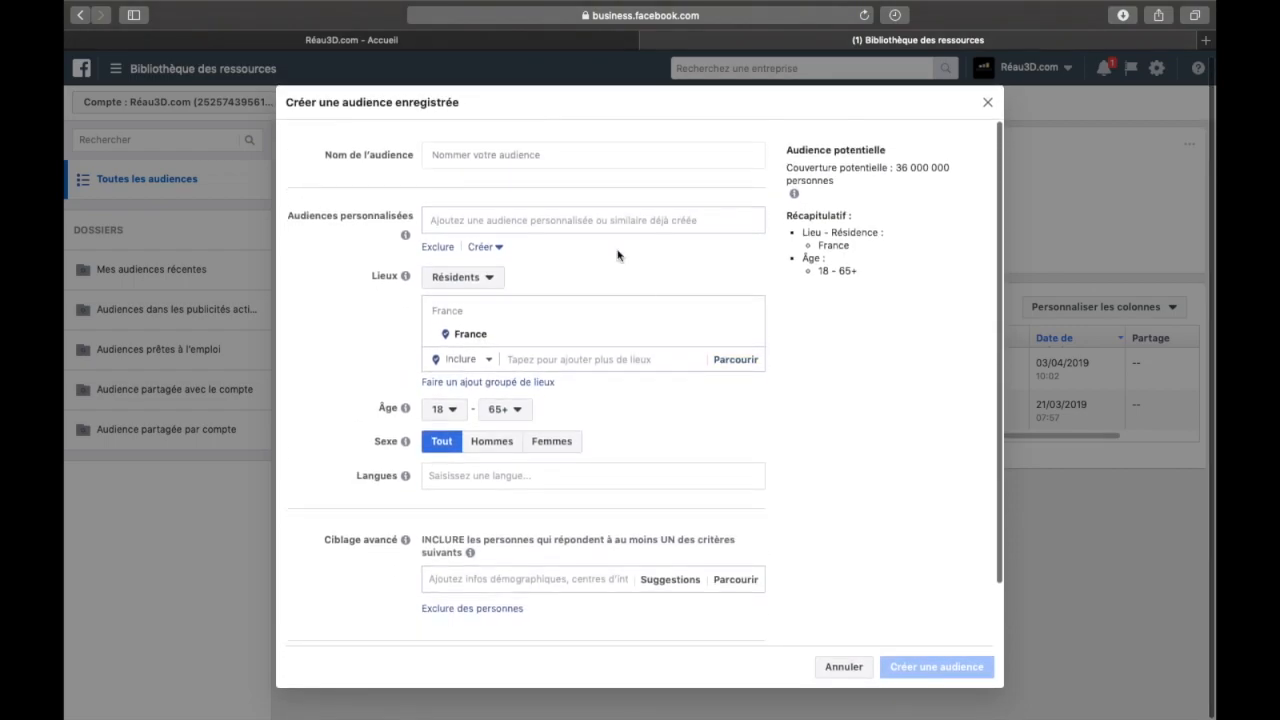
left_click(506, 209)
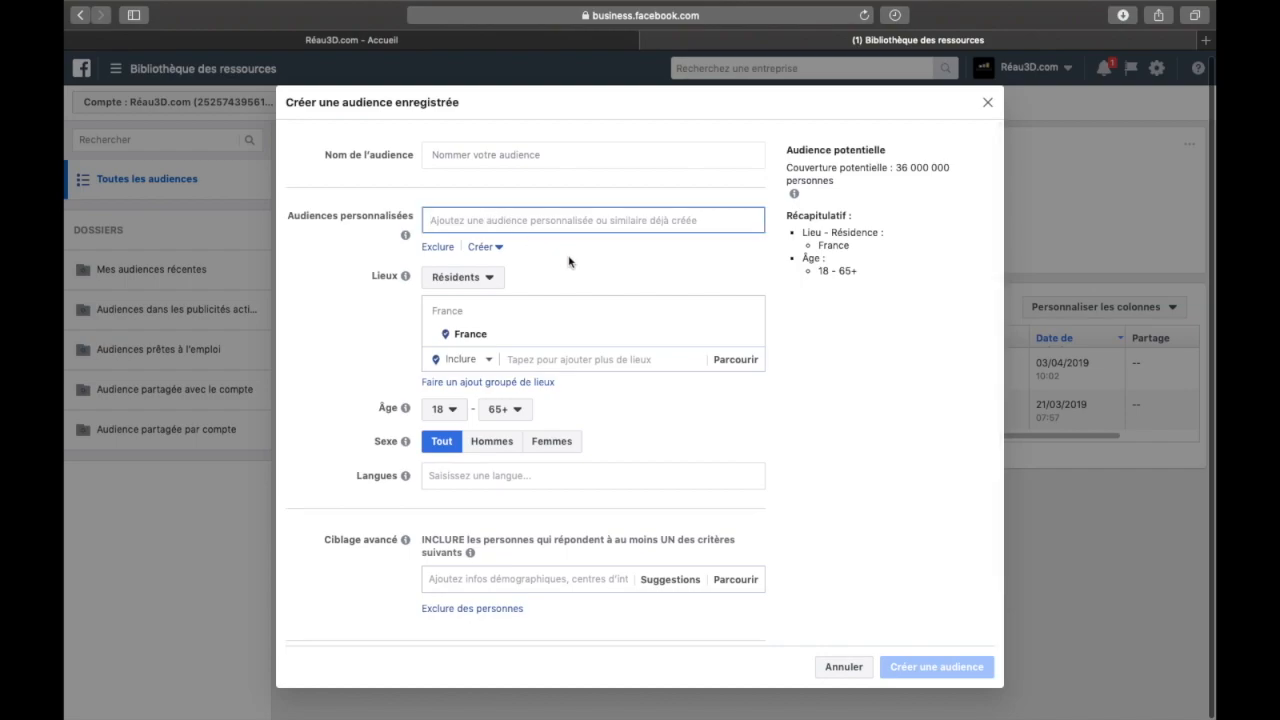
Add the interest "Friends" to the detailed targeting of the new saved audience
left_click(341, 256)
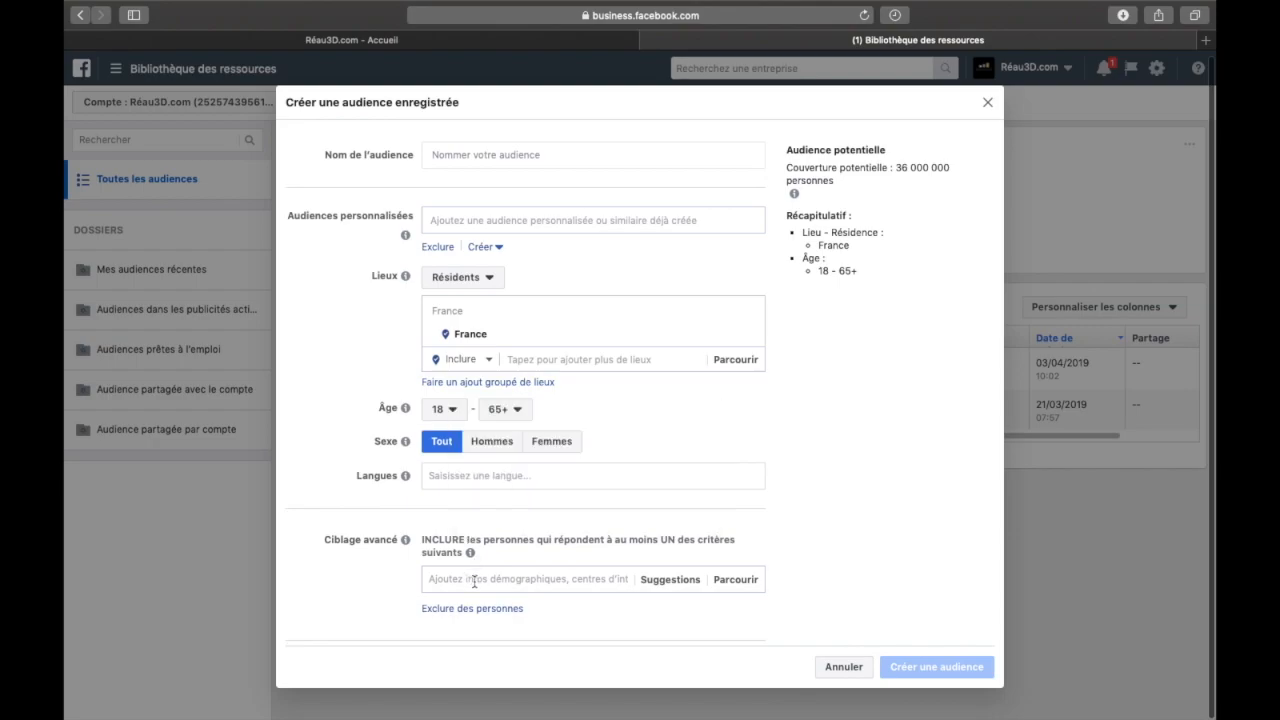
scroll(474, 580, "down", 2)
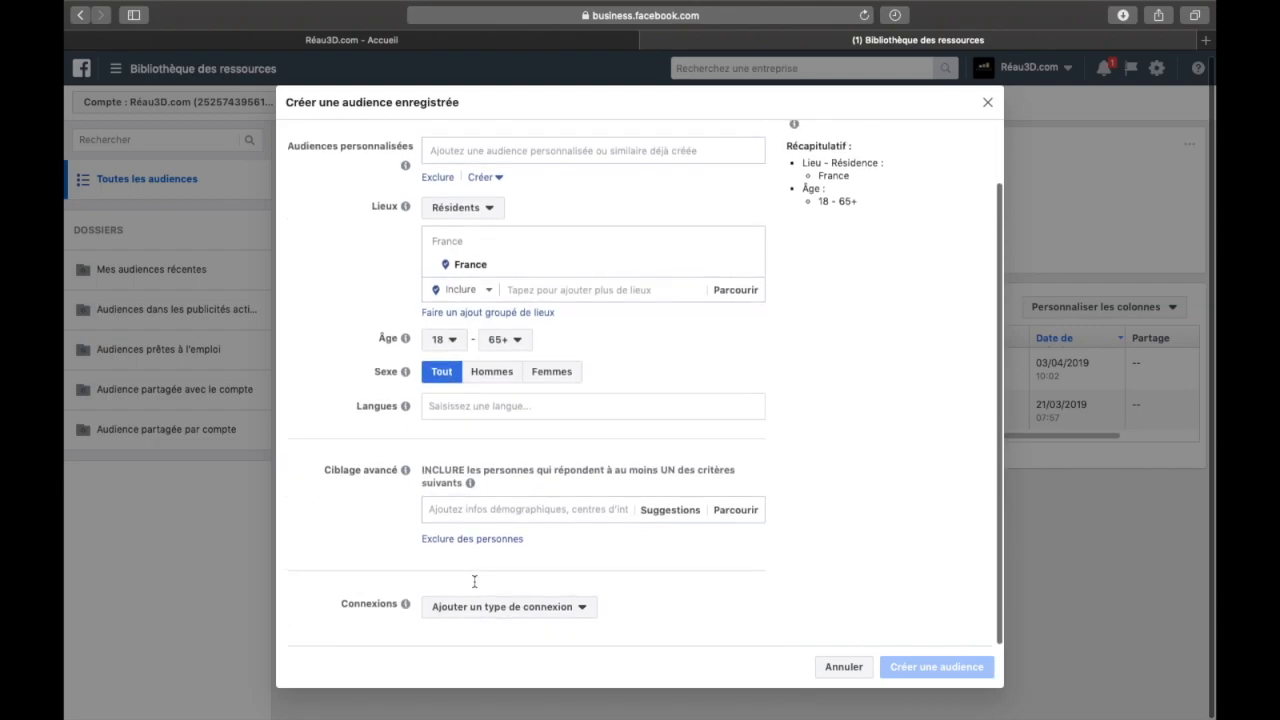
left_click(556, 509)
type("f")
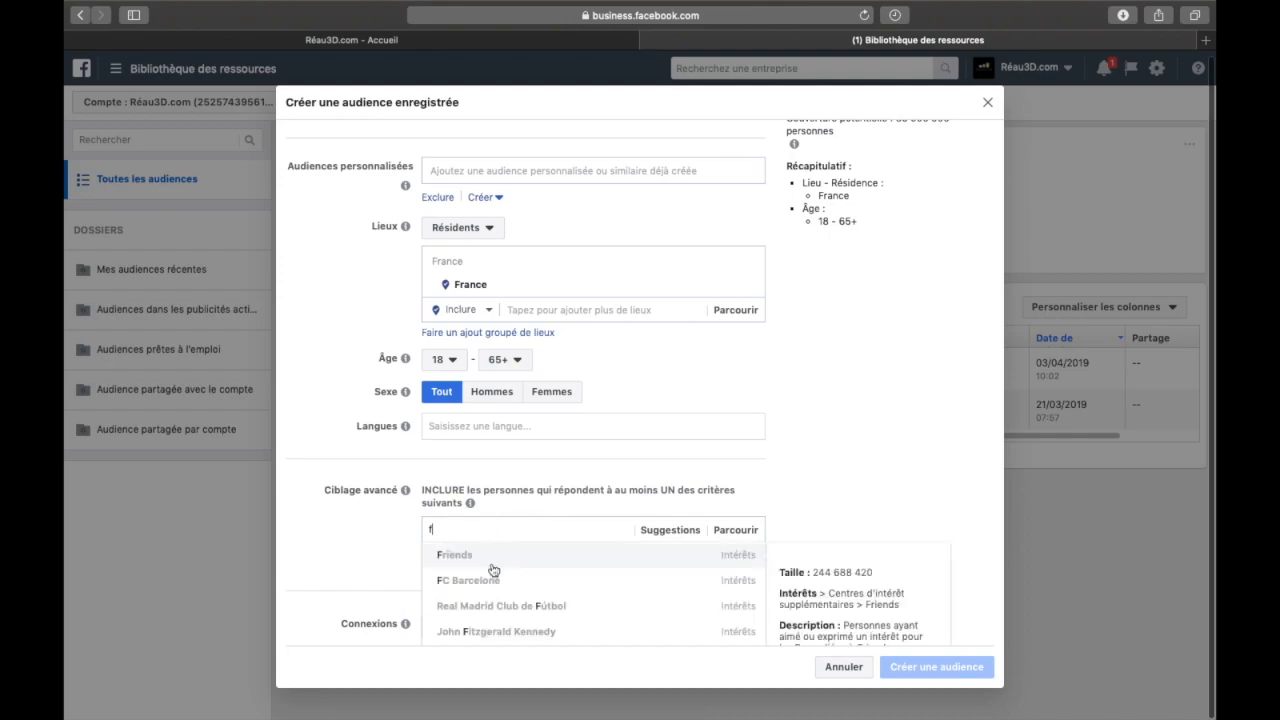
left_click(492, 566)
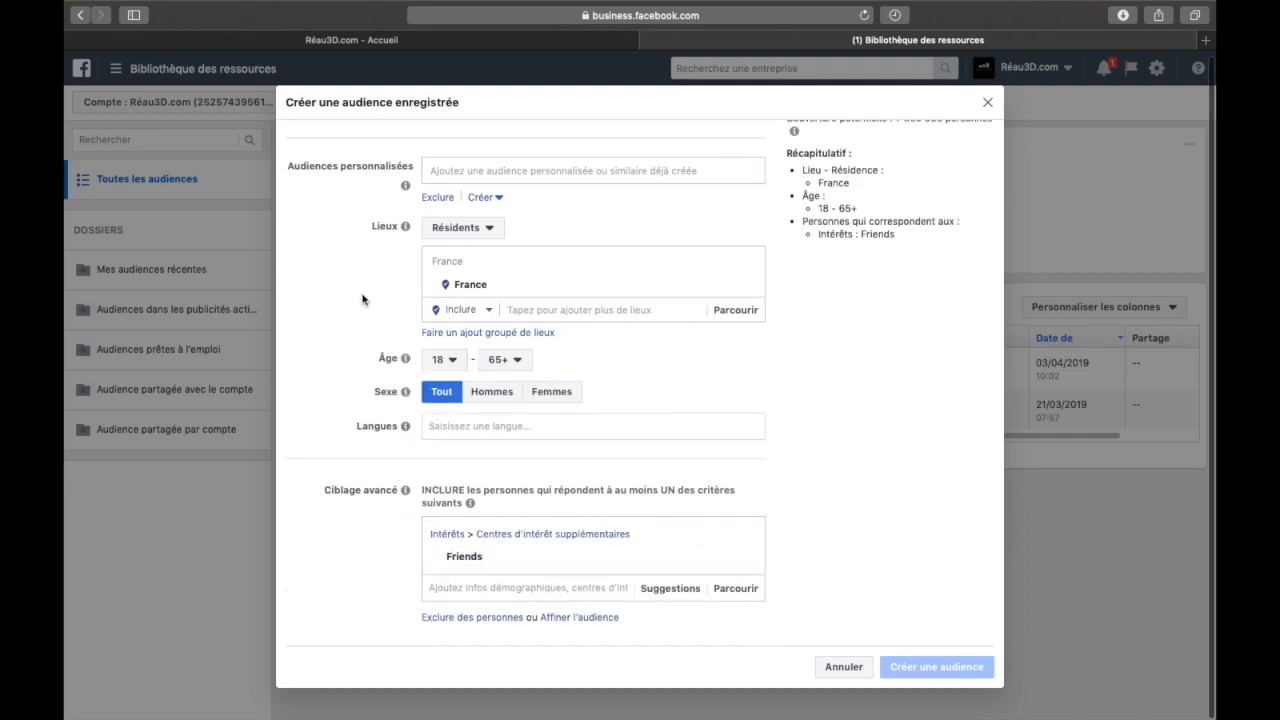
Name the saved audience "test" and look over the rest of its form
scroll(389, 380, "down", 2)
scroll(394, 370, "up", 5)
left_click(494, 153)
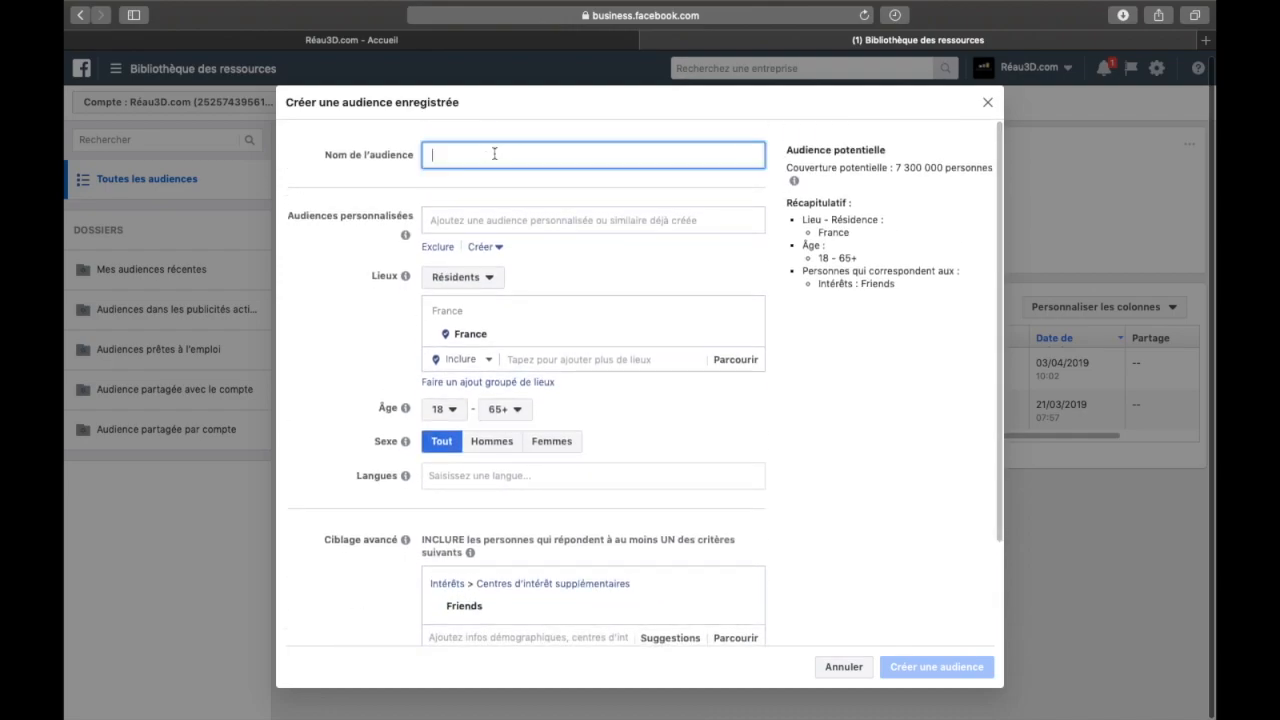
left_click(352, 279)
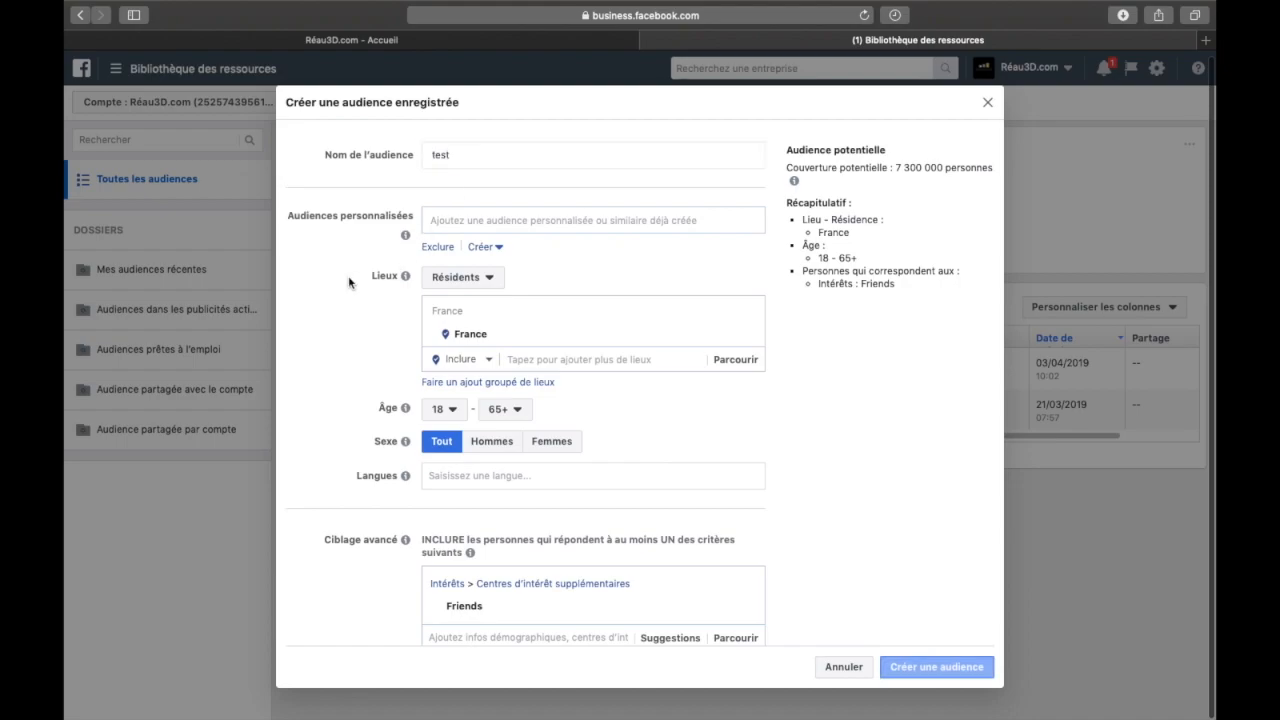
scroll(367, 388, "down", 3)
scroll(384, 270, "up", 2)
scroll(450, 260, "up", 2)
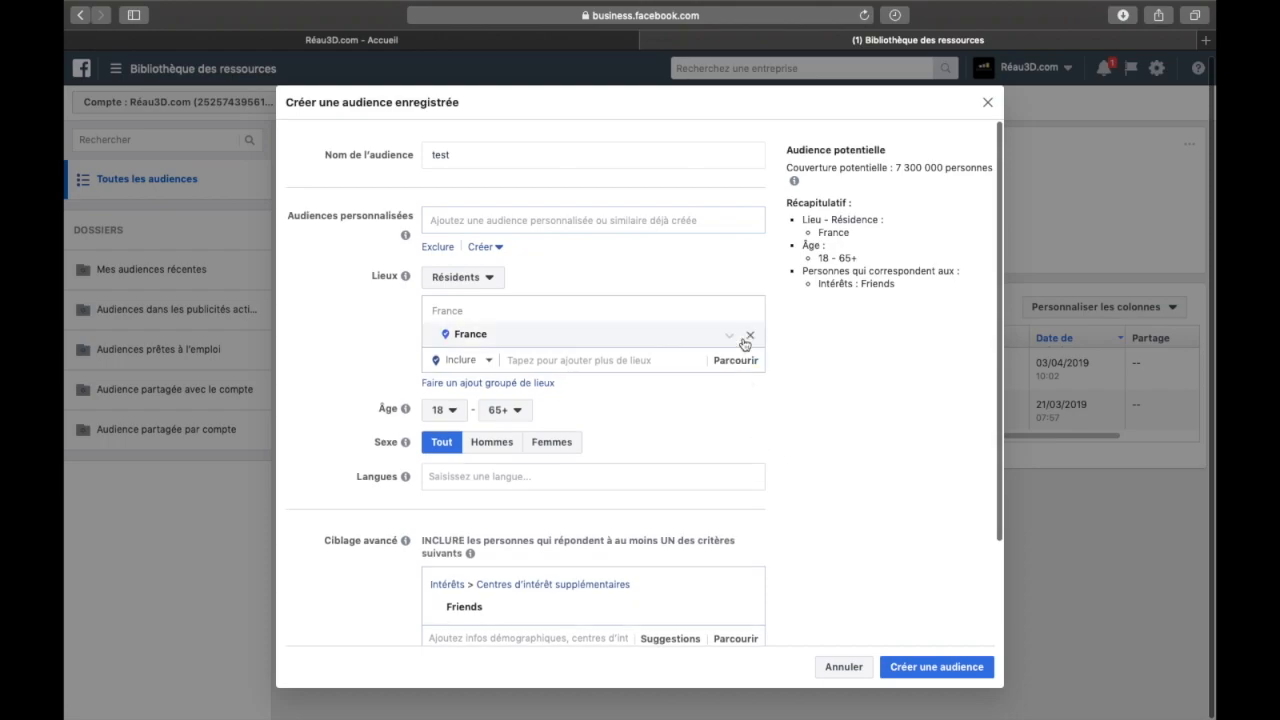
Review the potential reach and the targeting summary, and create the saved audience
left_click_drag(786, 146, 923, 288)
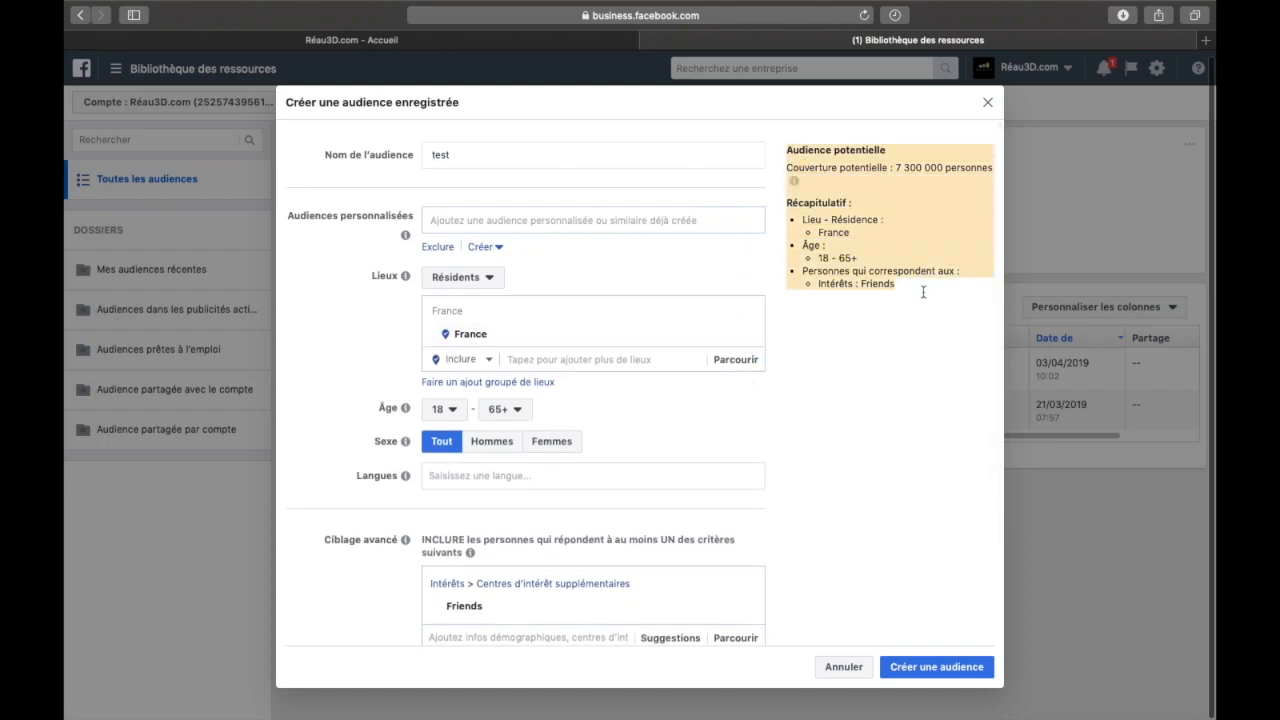
left_click(921, 318)
left_click_drag(786, 172, 891, 172)
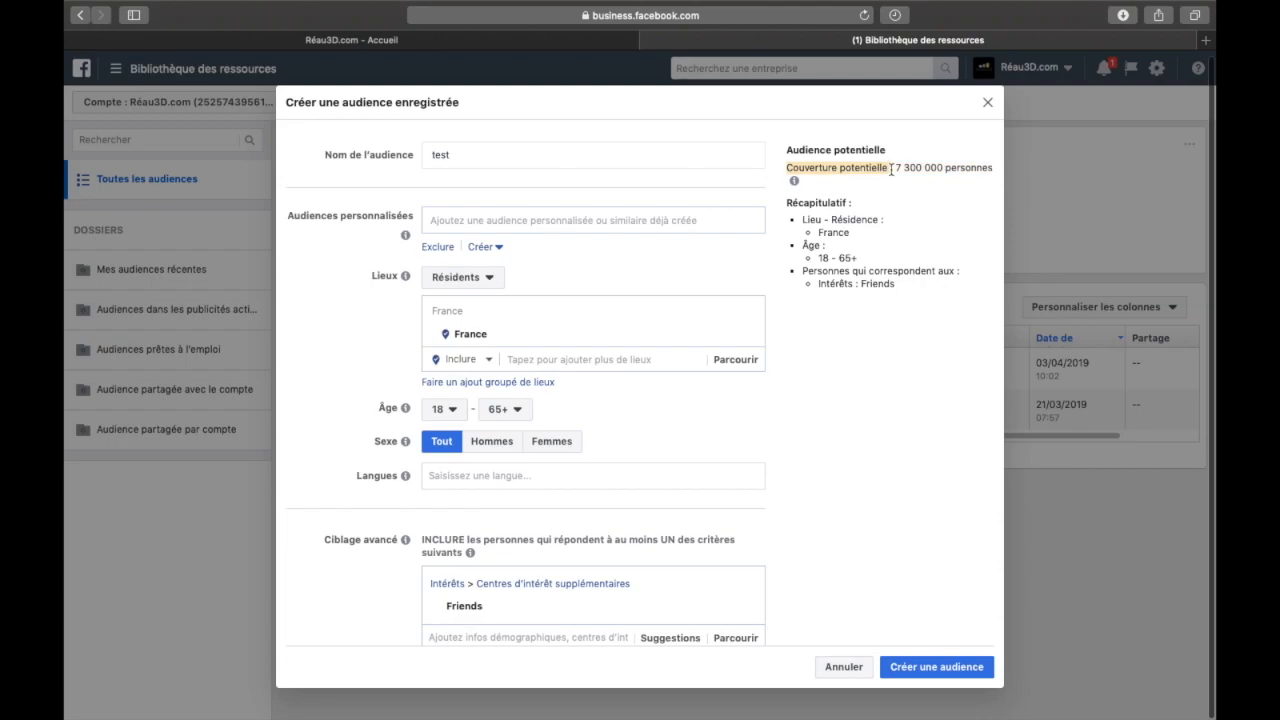
left_click(891, 169)
left_click_drag(798, 218, 901, 282)
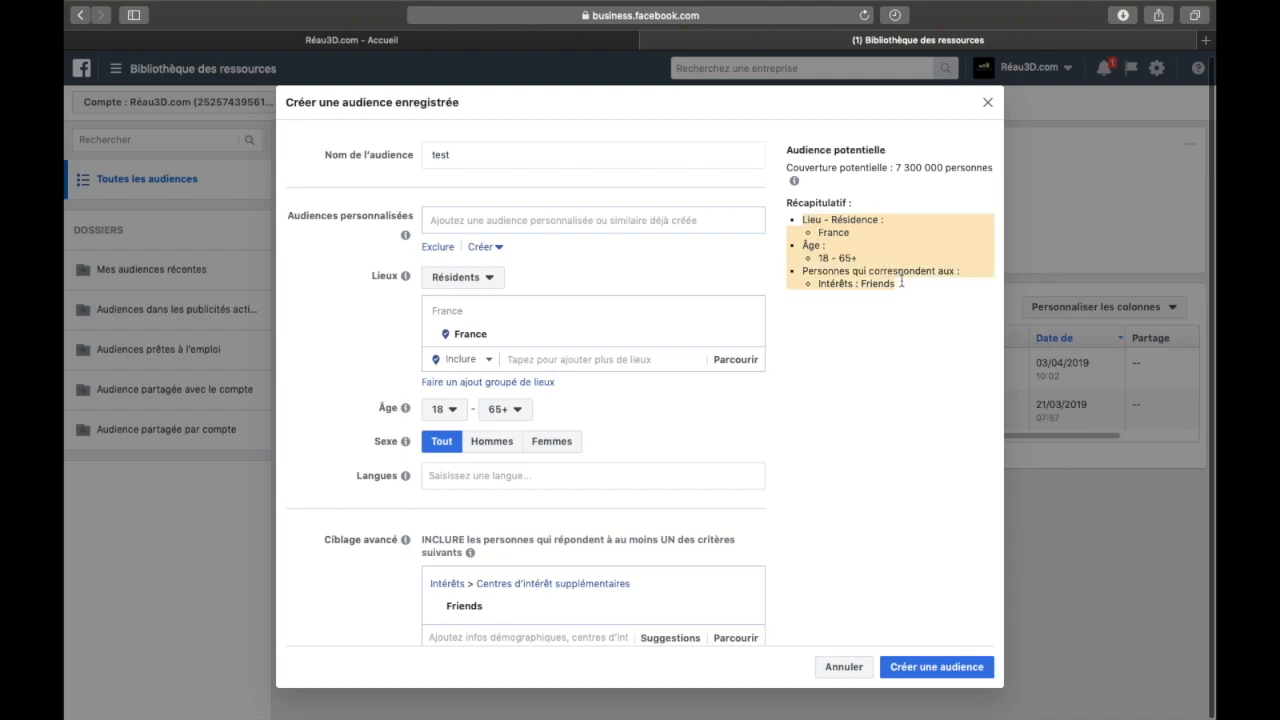
left_click(901, 282)
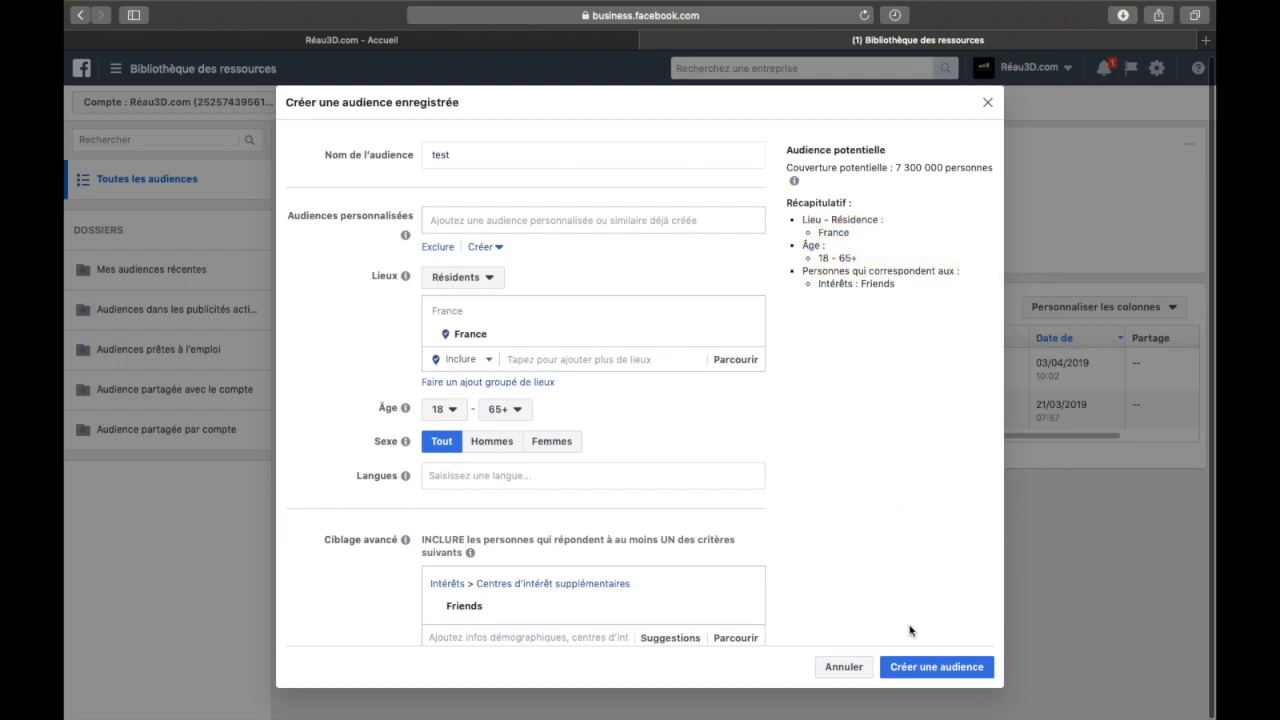
left_click(916, 667)
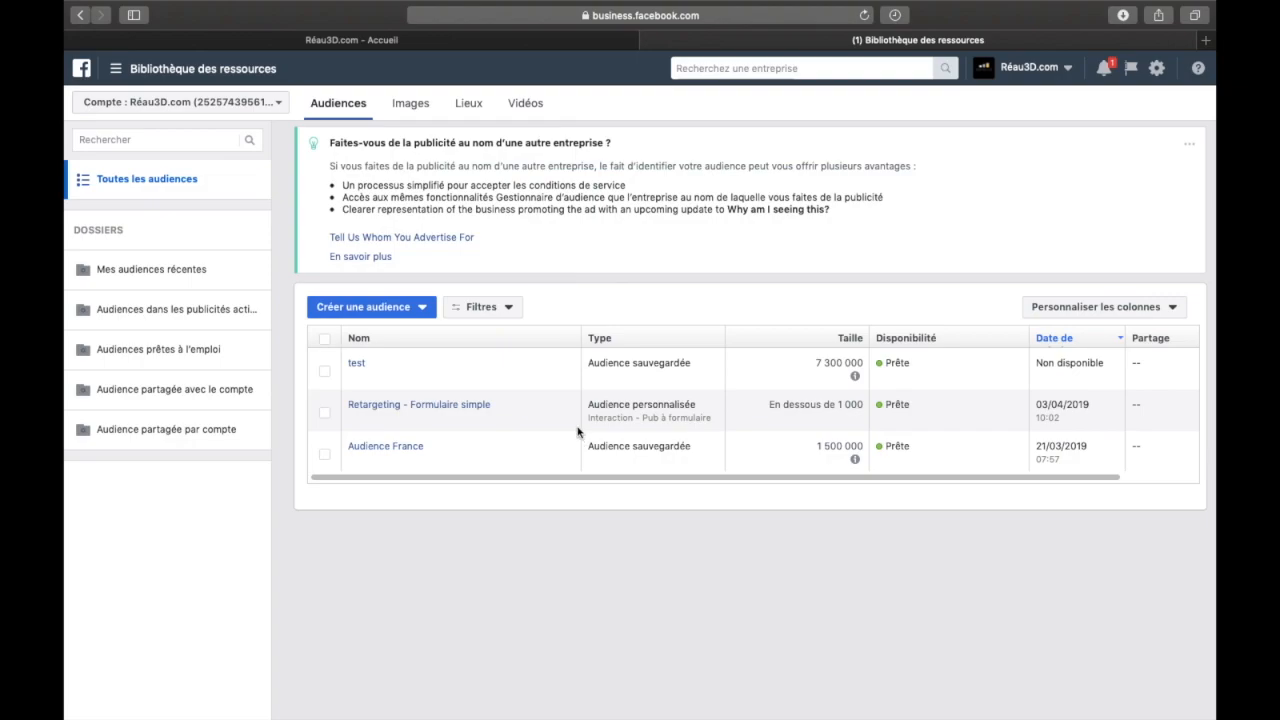
Go back to the ads manager, start creating a campaign and continue the unfinished Trafic draft
left_click(115, 68)
left_click(128, 155)
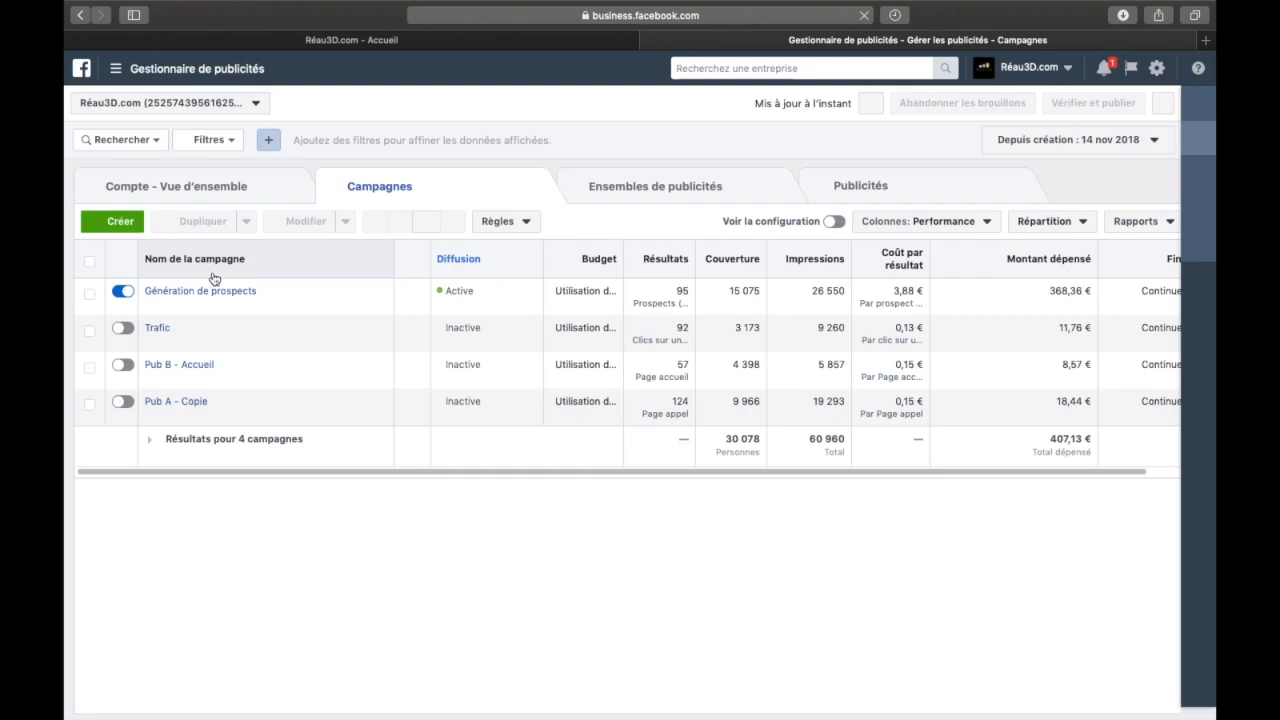
left_click(120, 219)
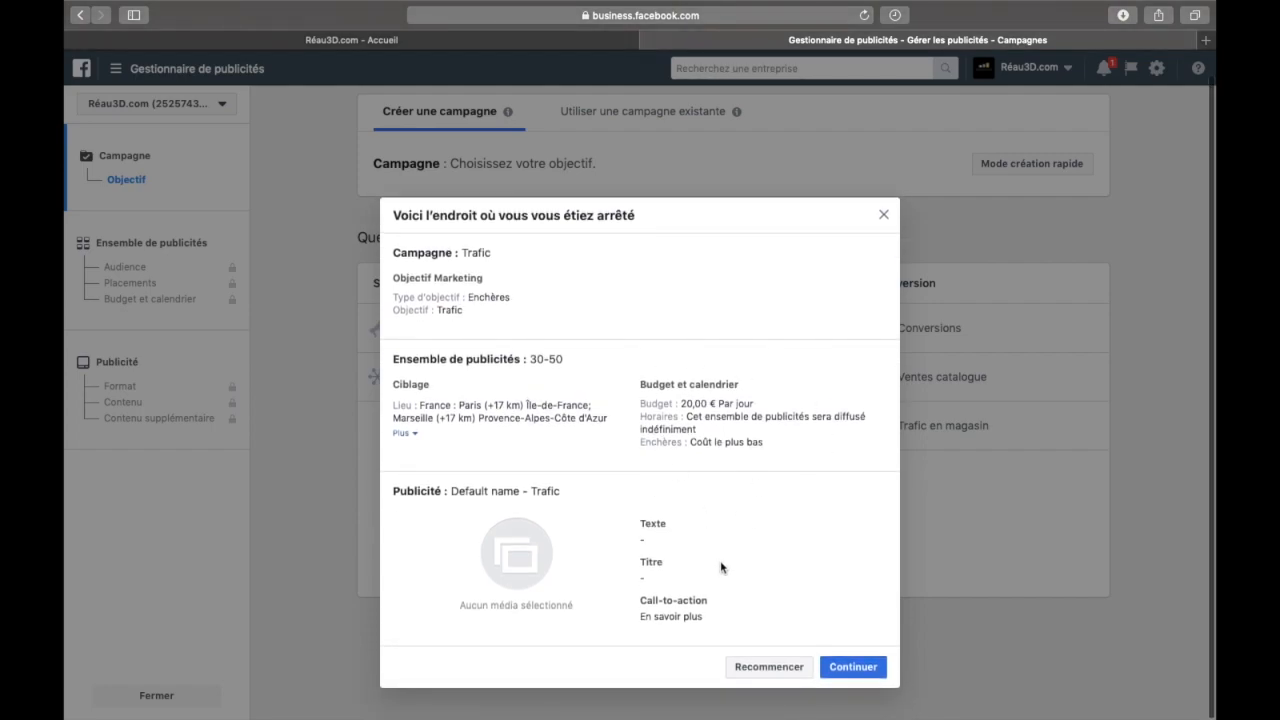
left_click(842, 668)
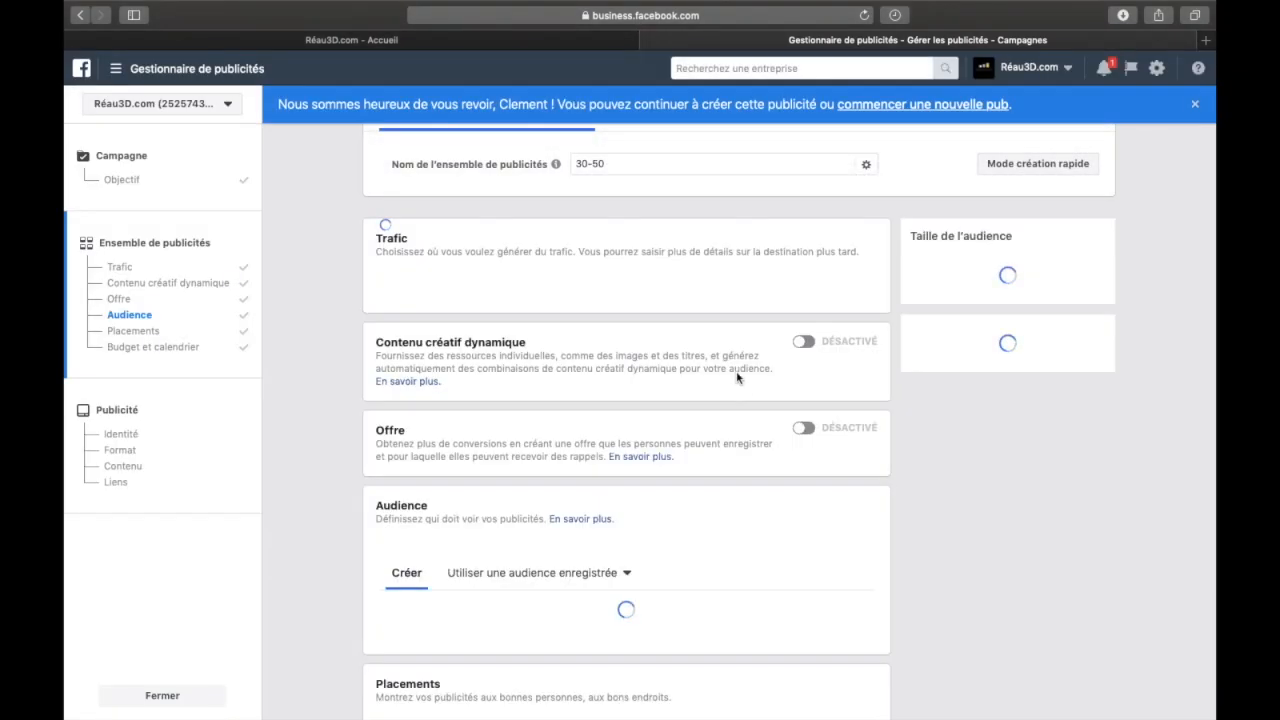
Apply the saved audience "test" to the ad set in its Audience section
scroll(327, 398, "down", 2)
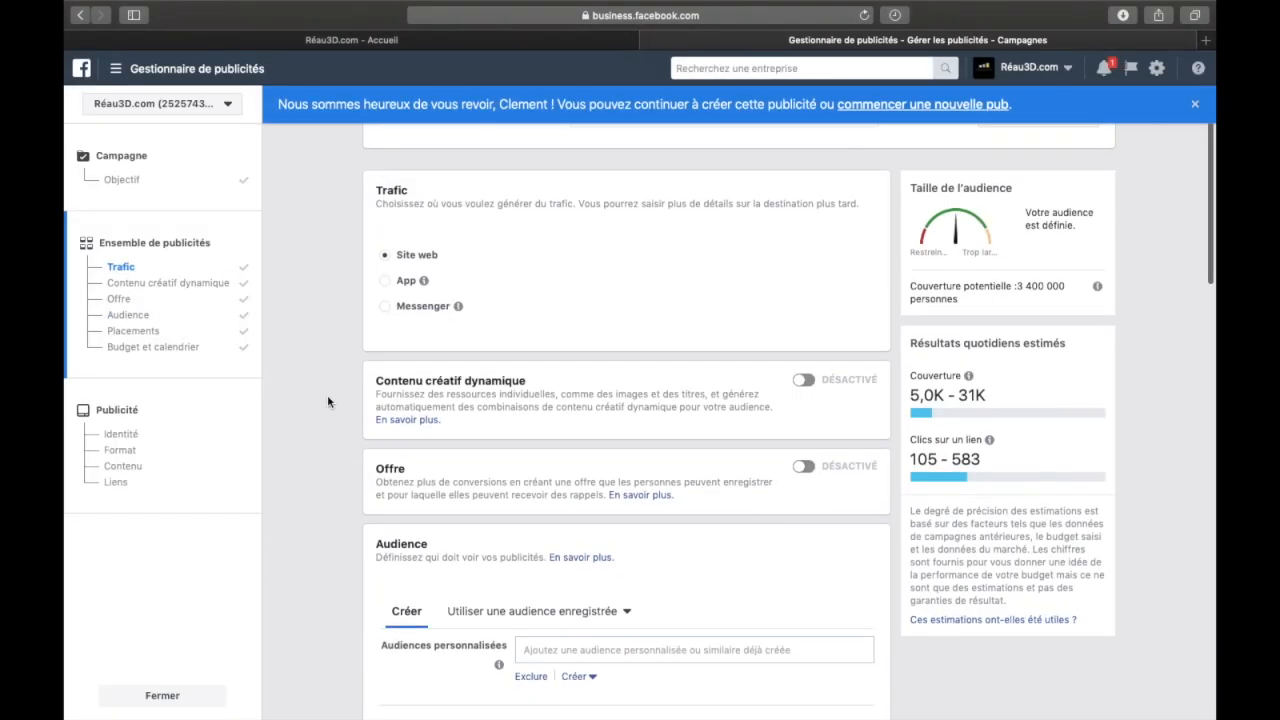
scroll(327, 401, "down", 6)
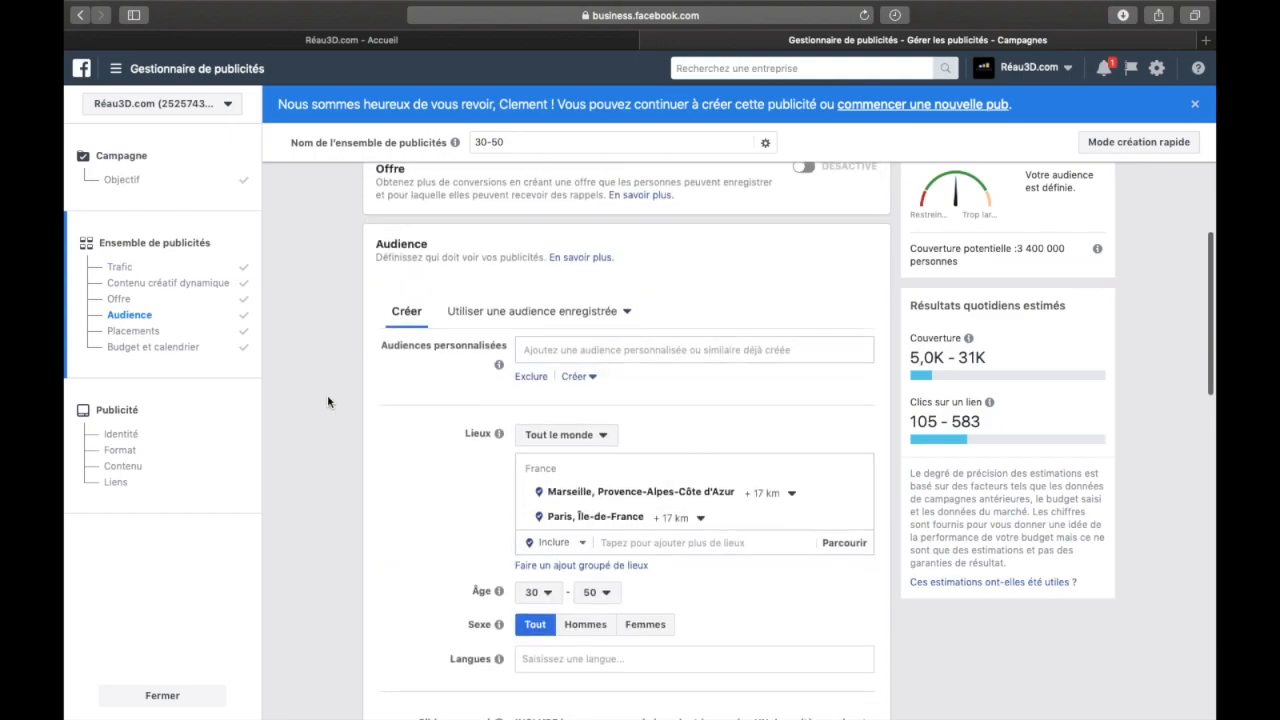
left_click(565, 313)
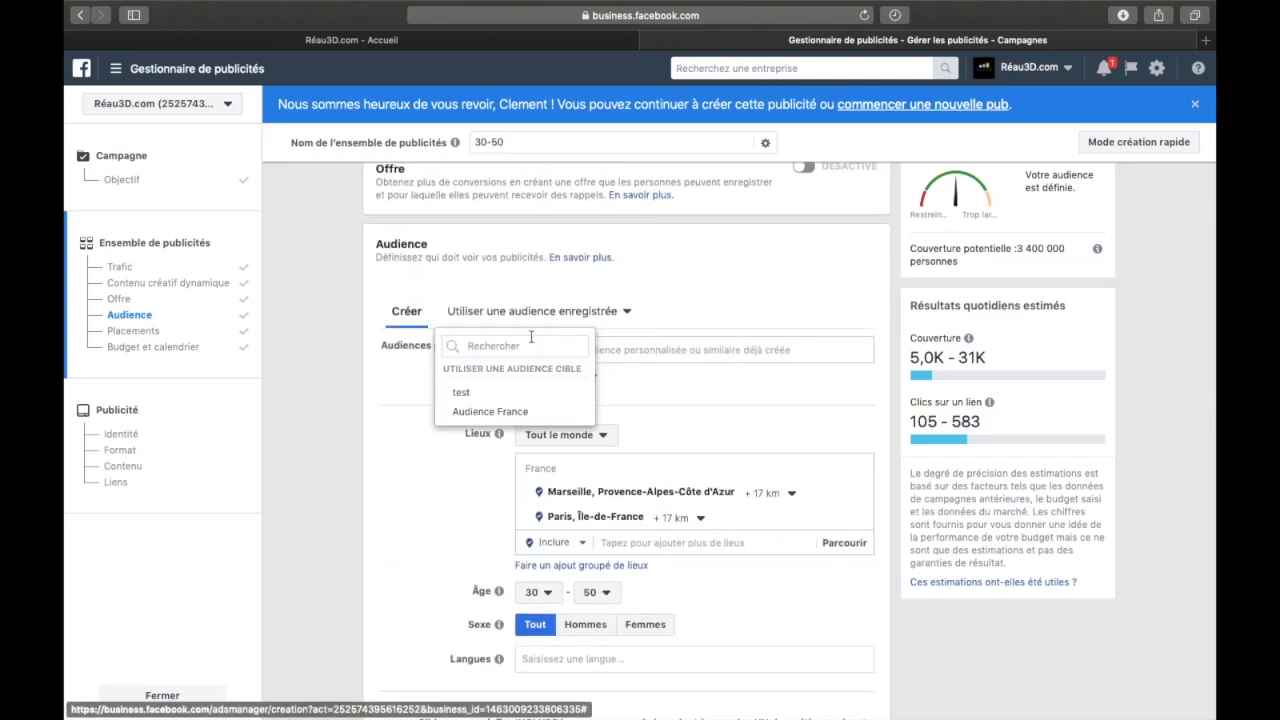
mouse_move(463, 394)
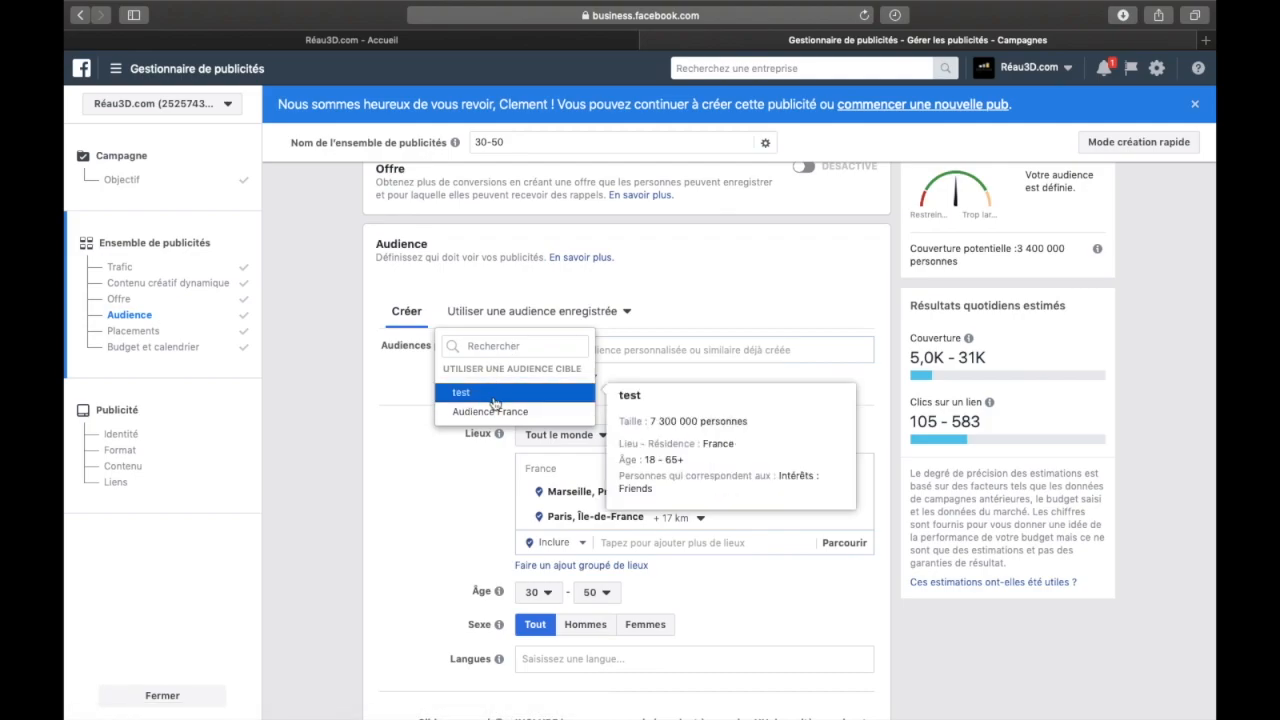
left_click(494, 403)
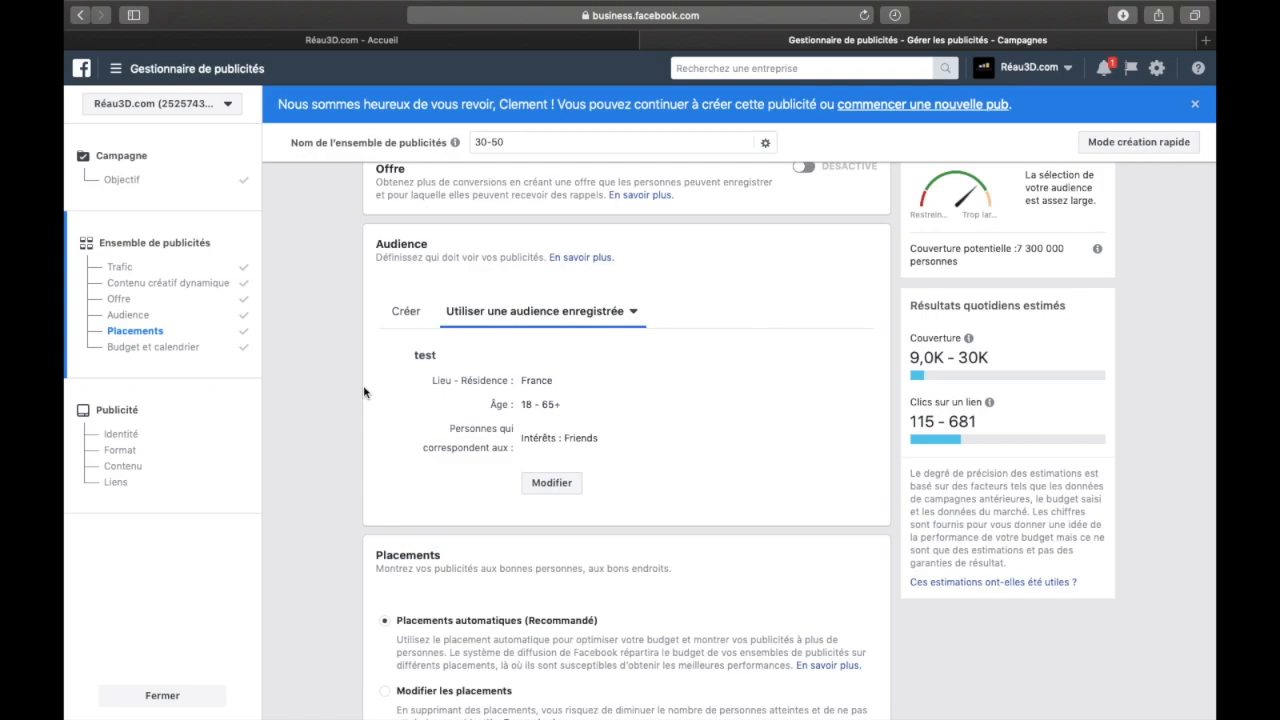
Dismiss the welcome-back banner and look over the ad set's audience and placements sections
left_click(1194, 107)
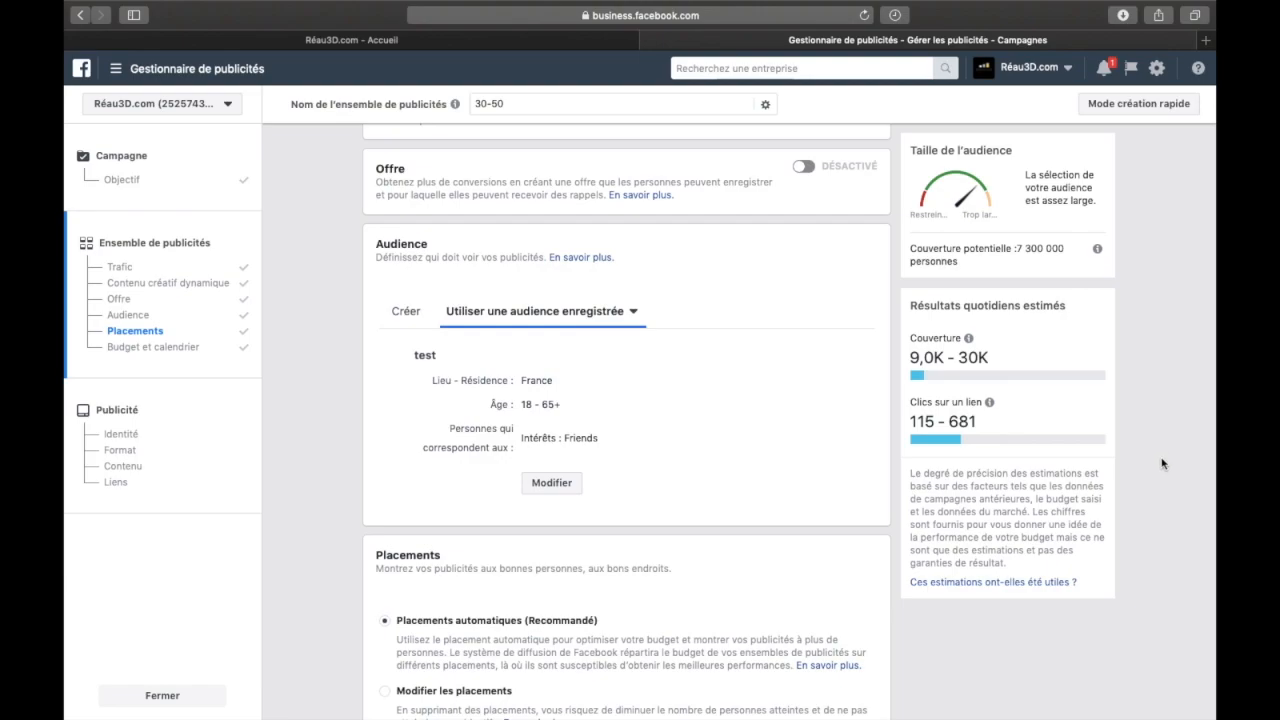
scroll(1158, 445, "down", 2)
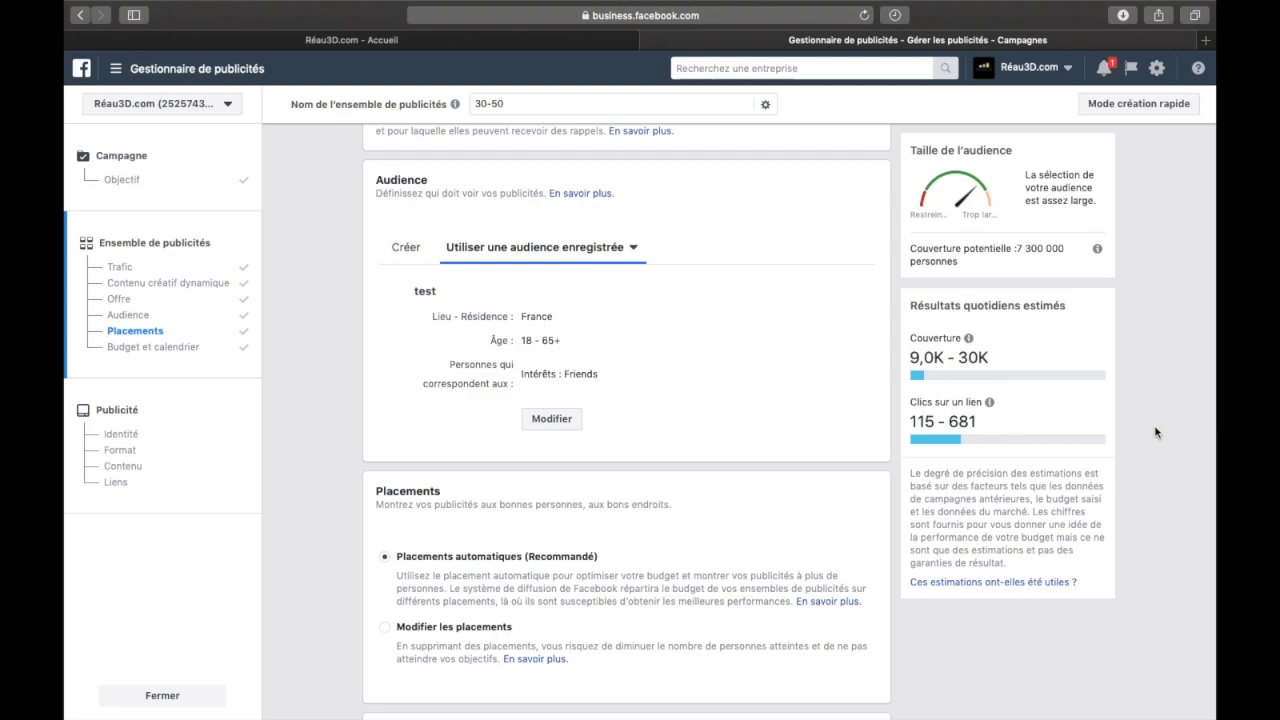
scroll(1155, 432, "down", 3)
scroll(1155, 432, "up", 4)
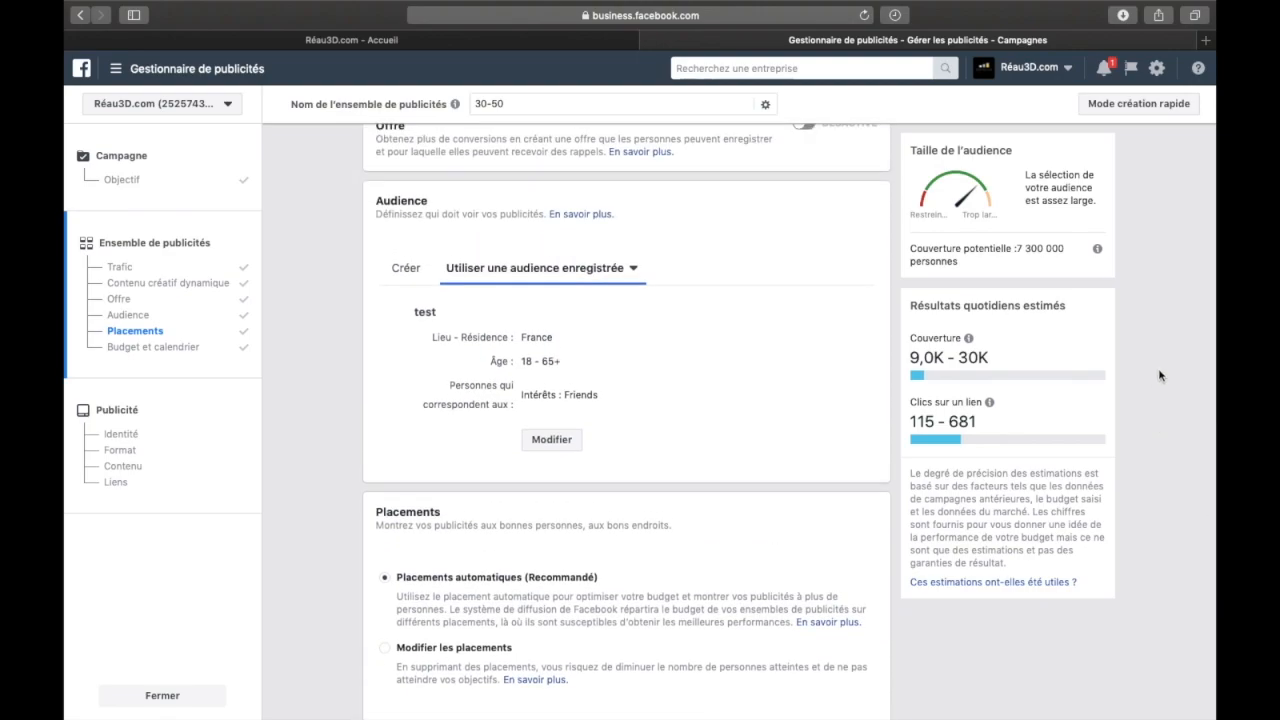